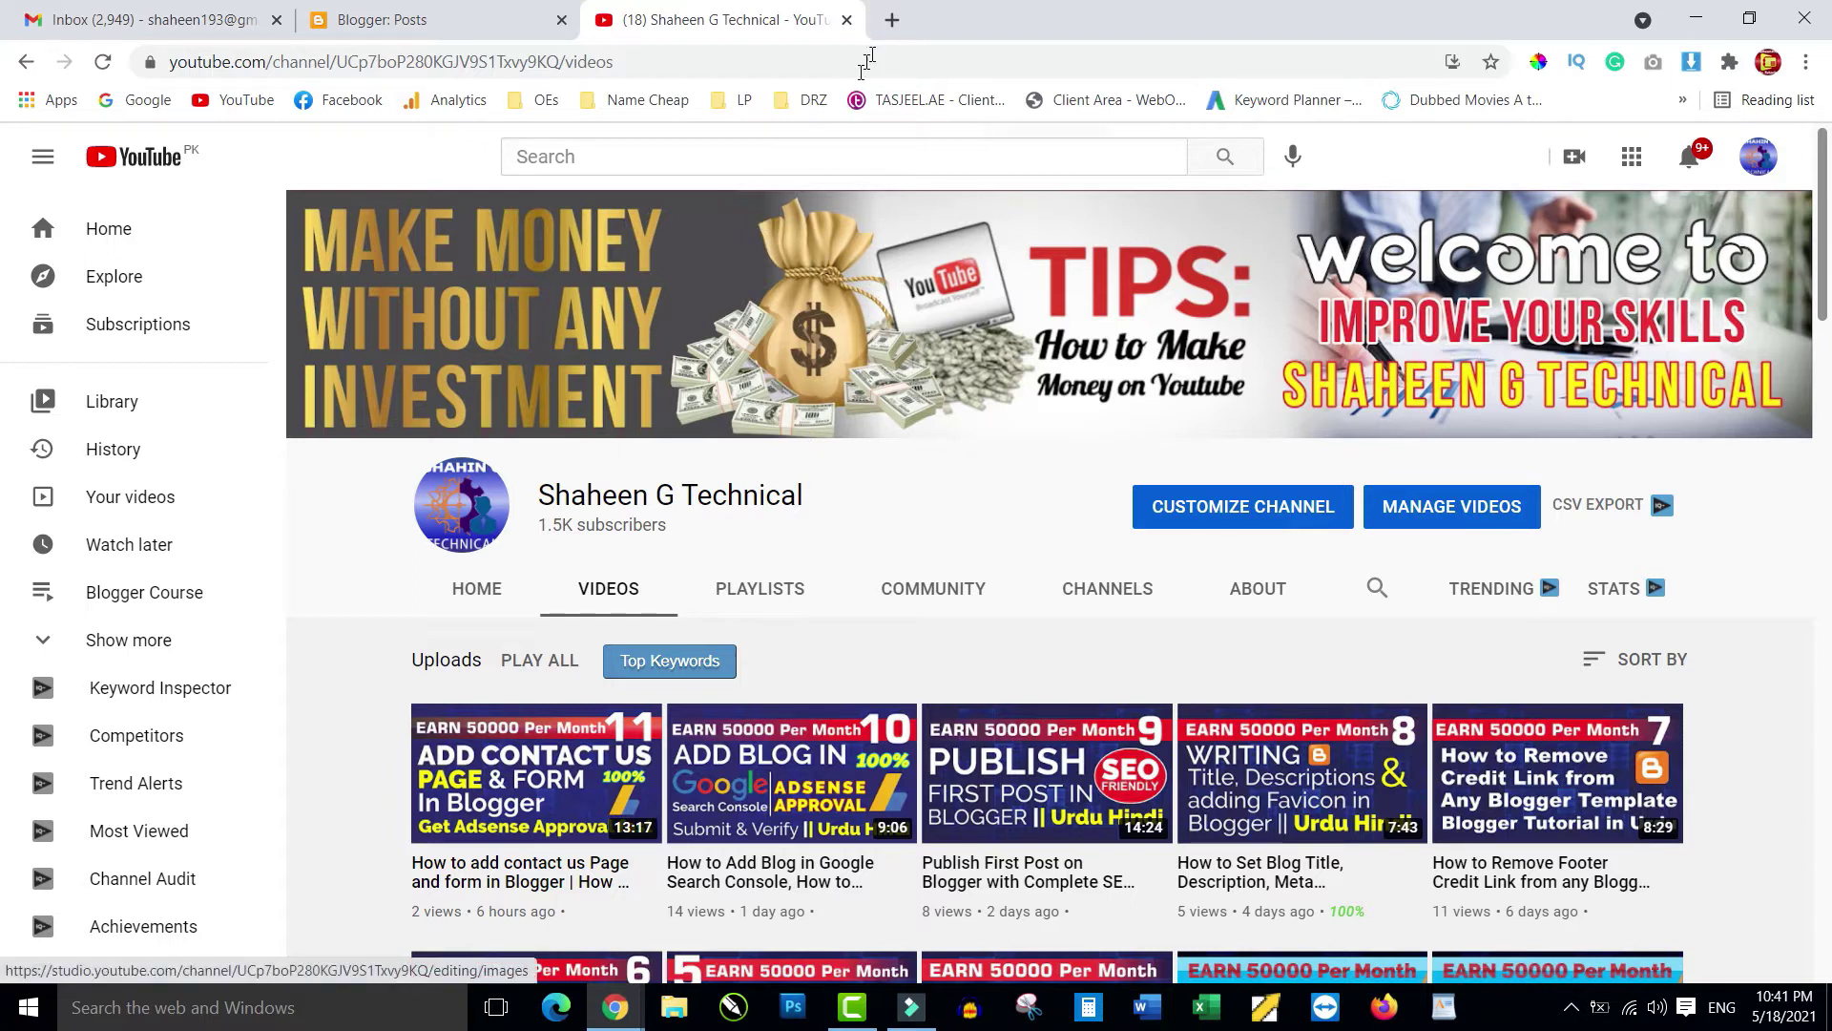
- Search Google for "about us page generator" in a new browser tab
left_click(892, 20)
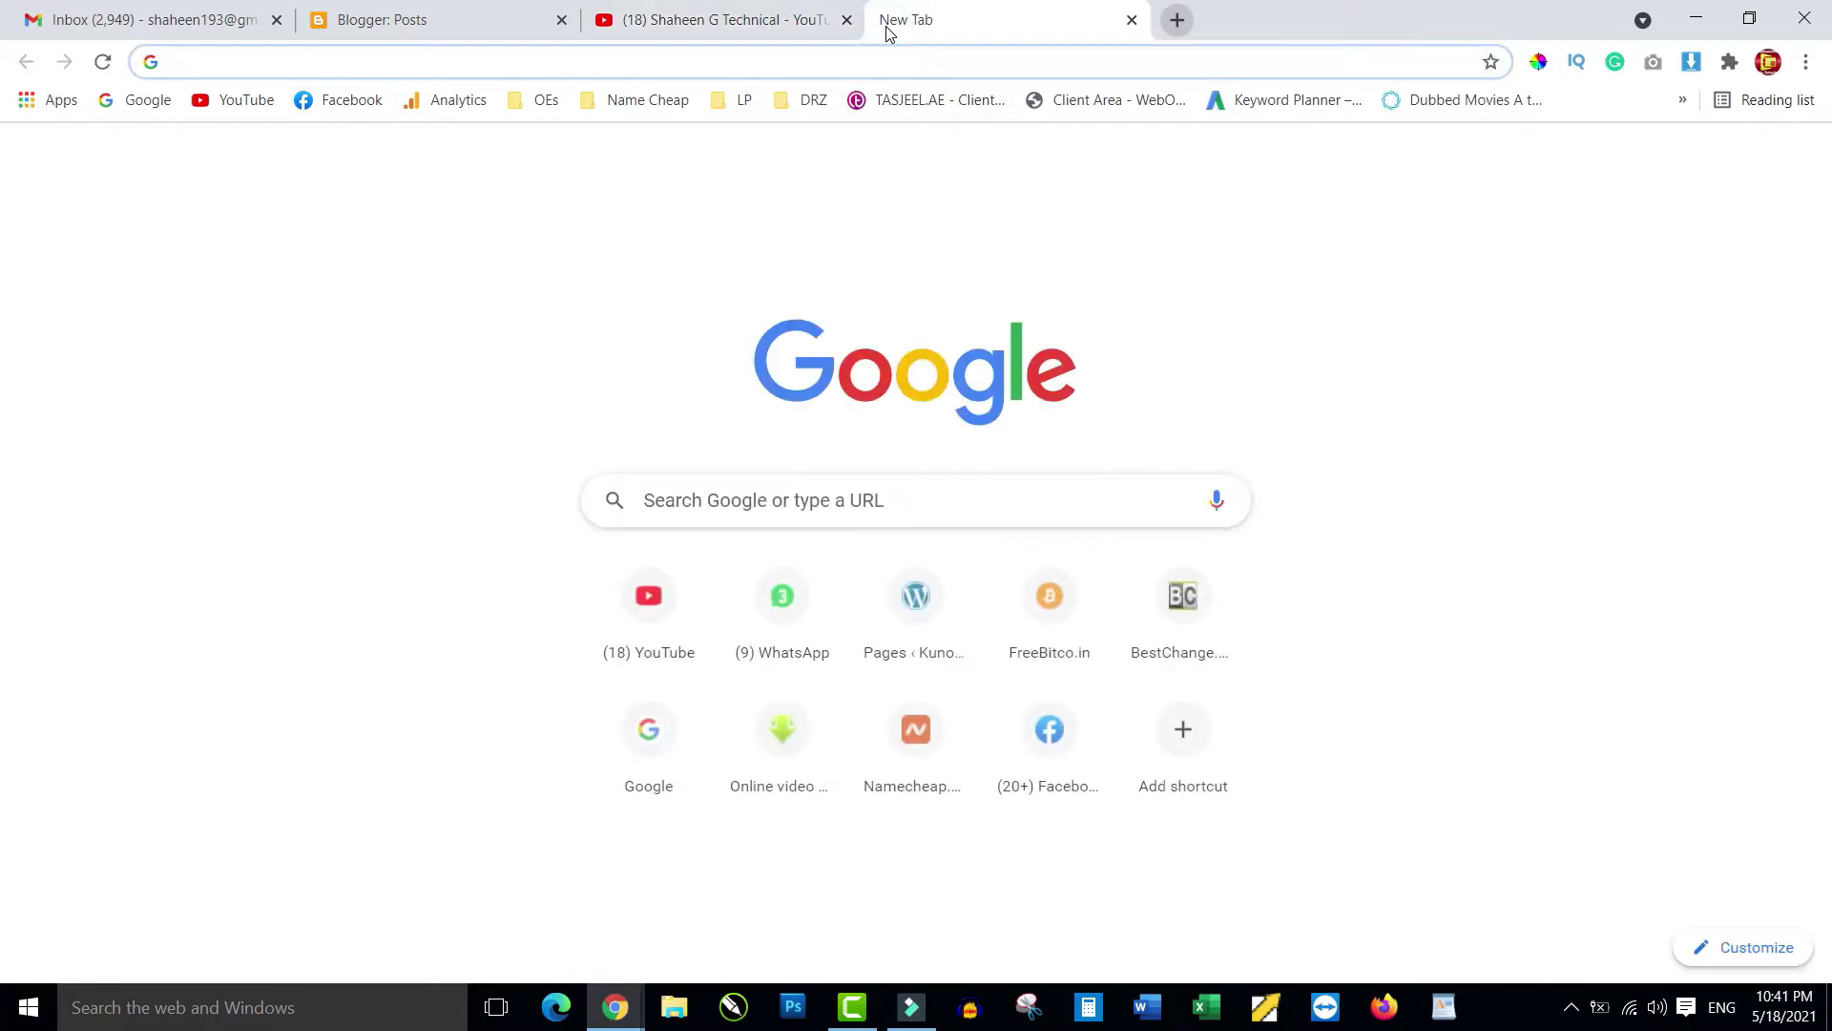
left_click(690, 504)
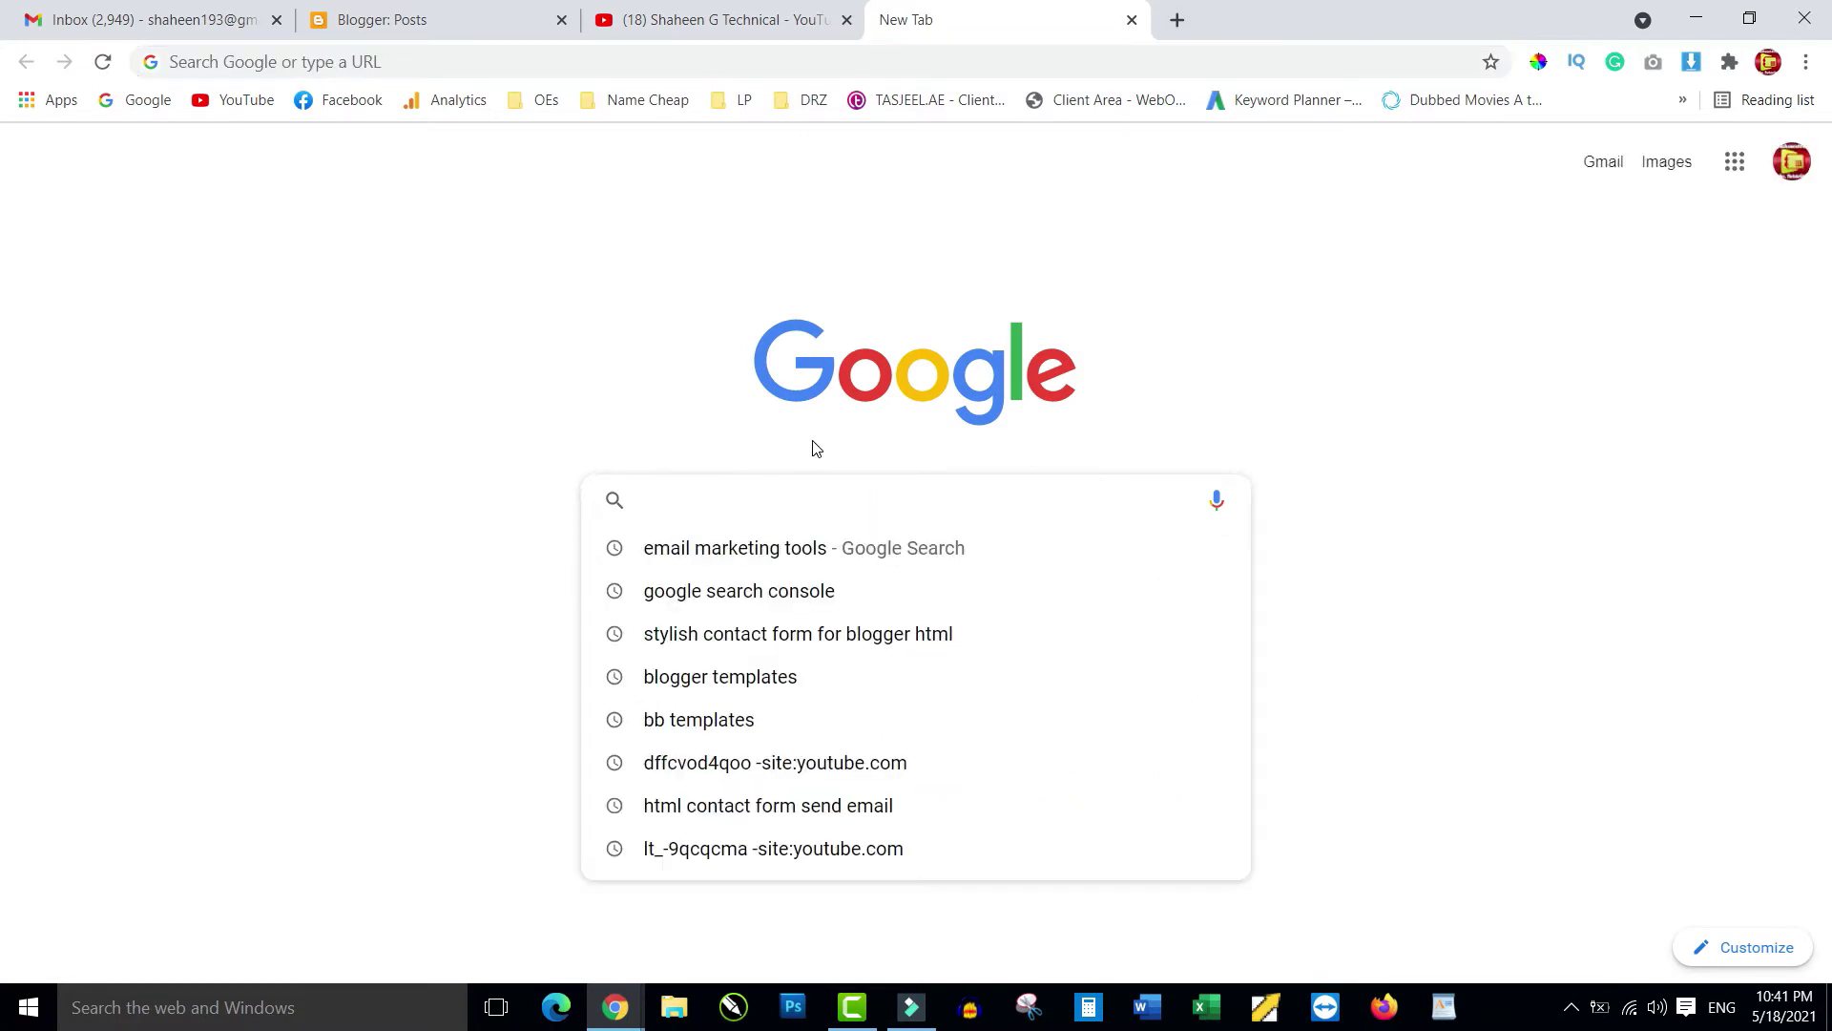
type("about us p")
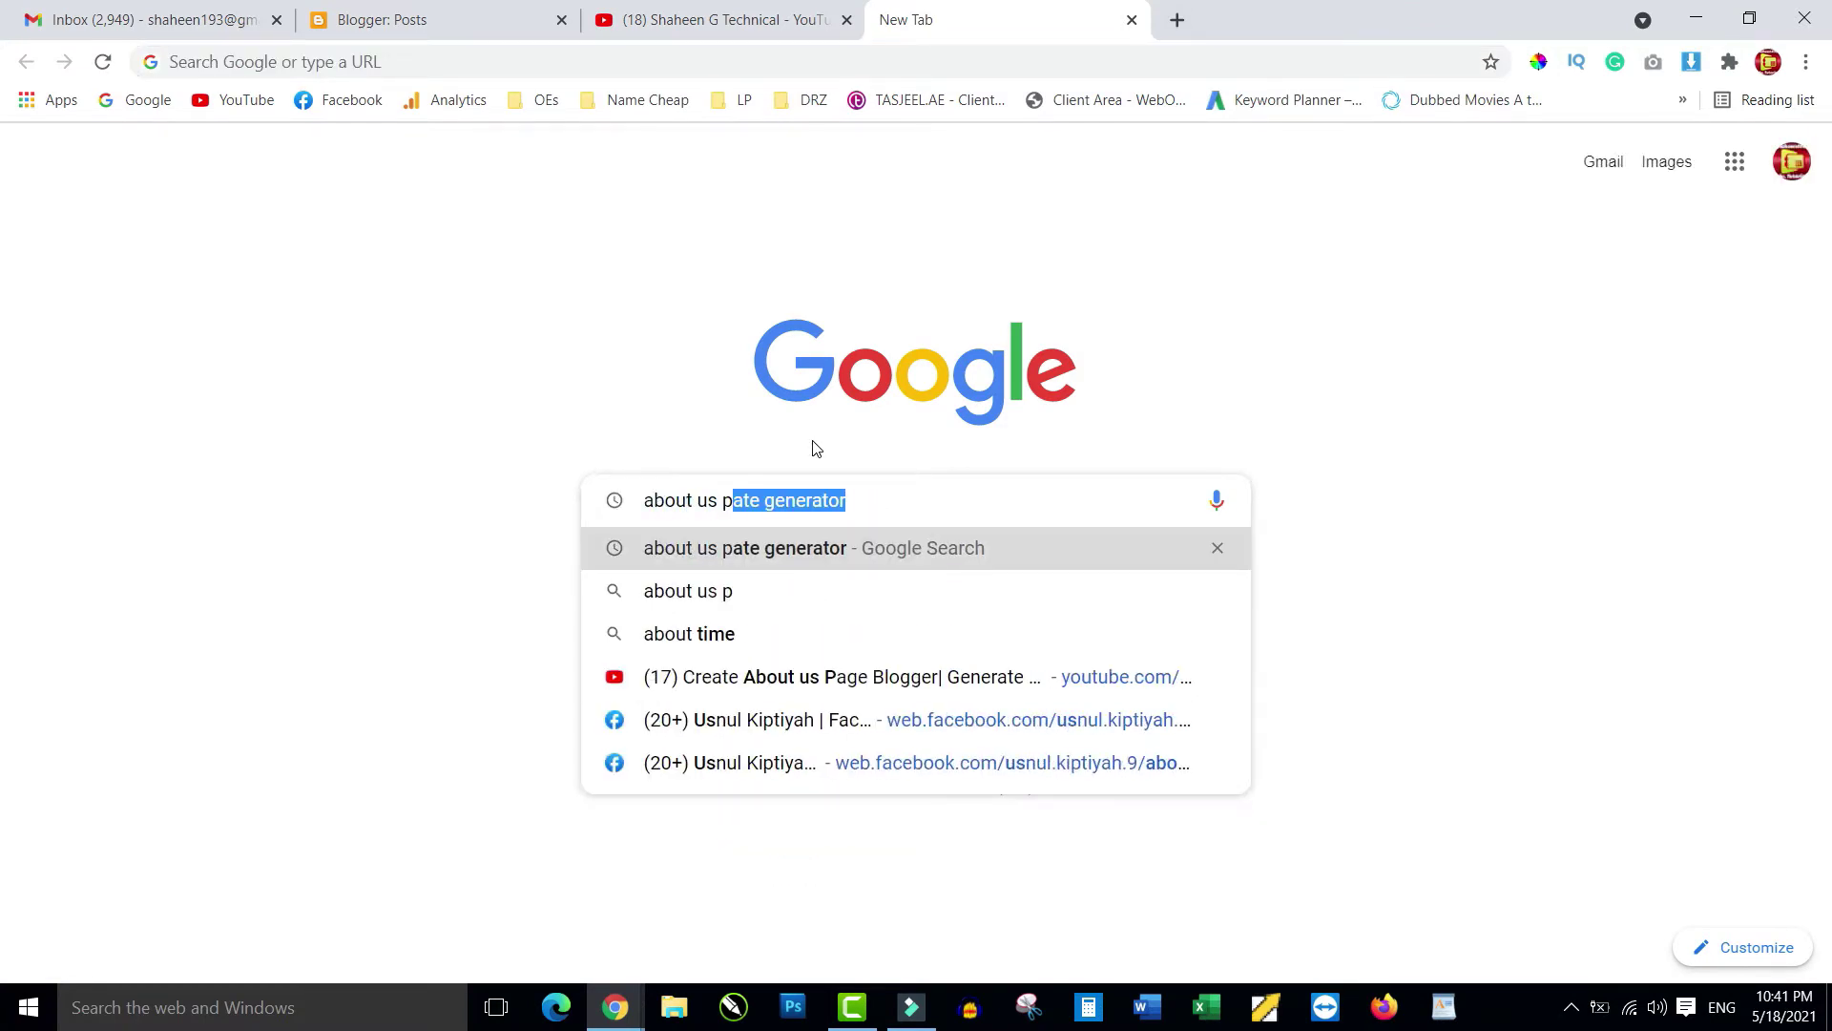
type("age generator")
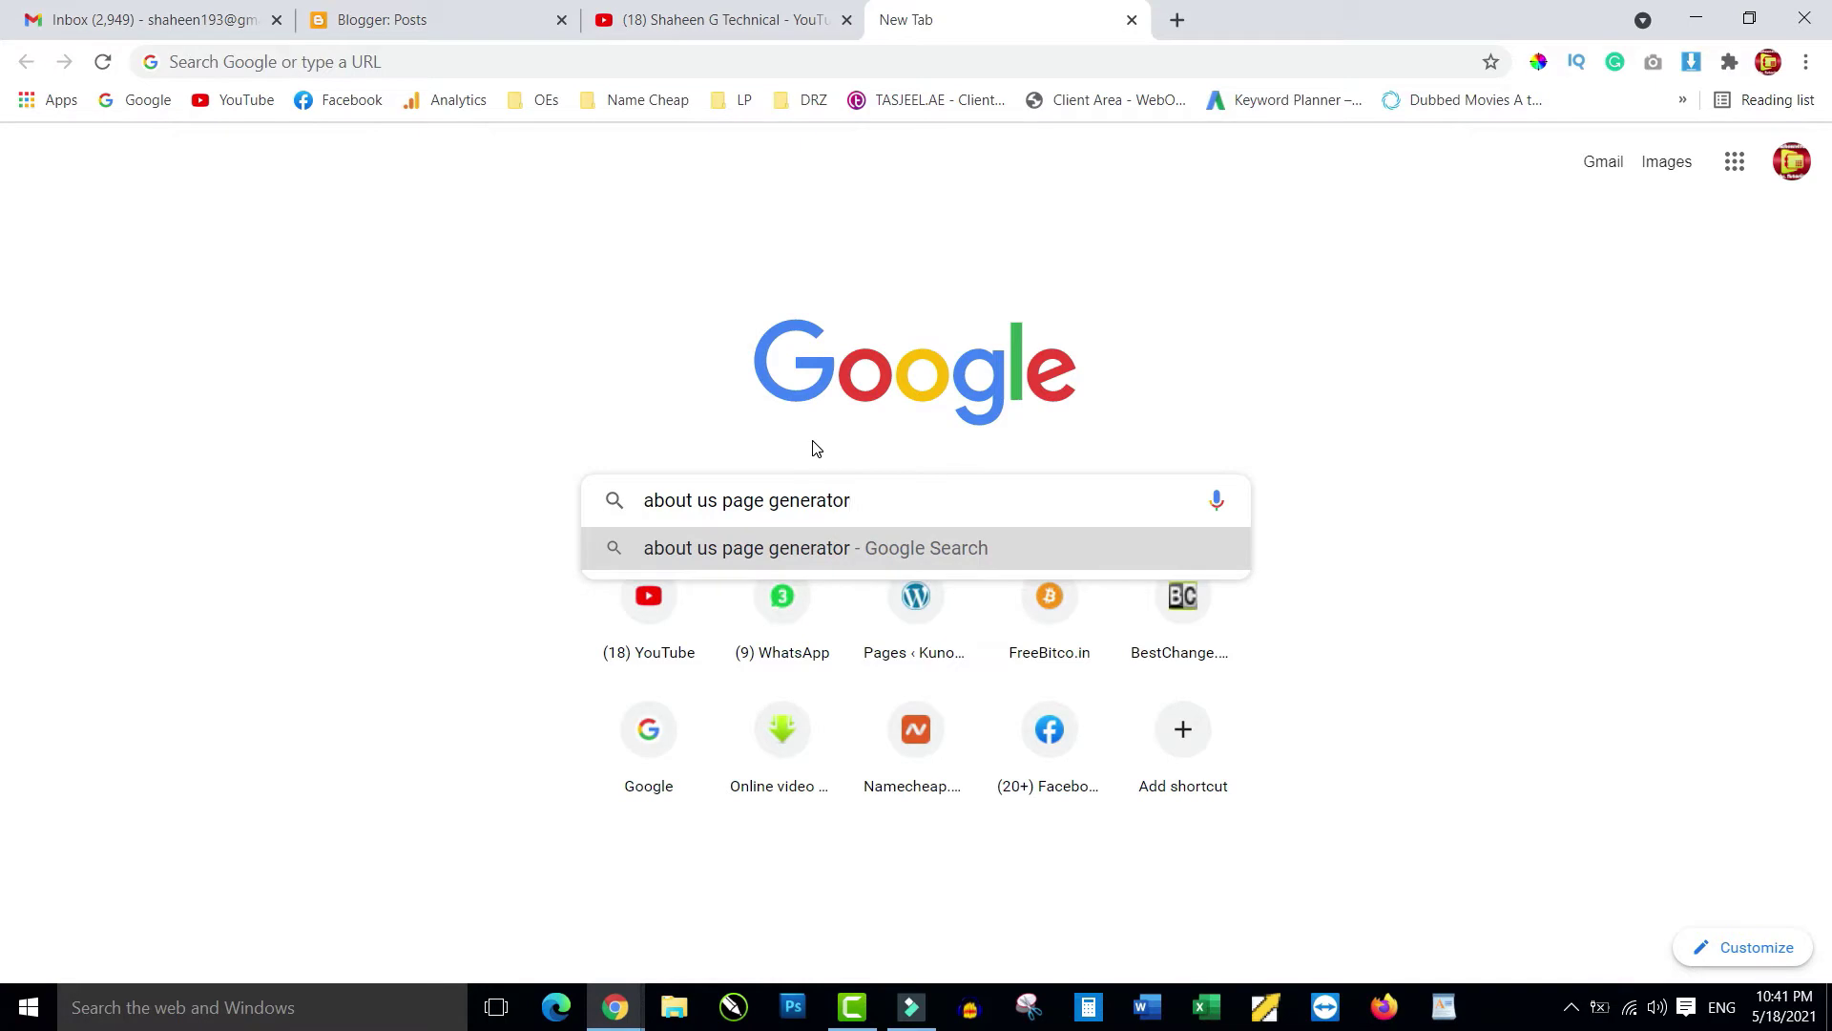
key("Return")
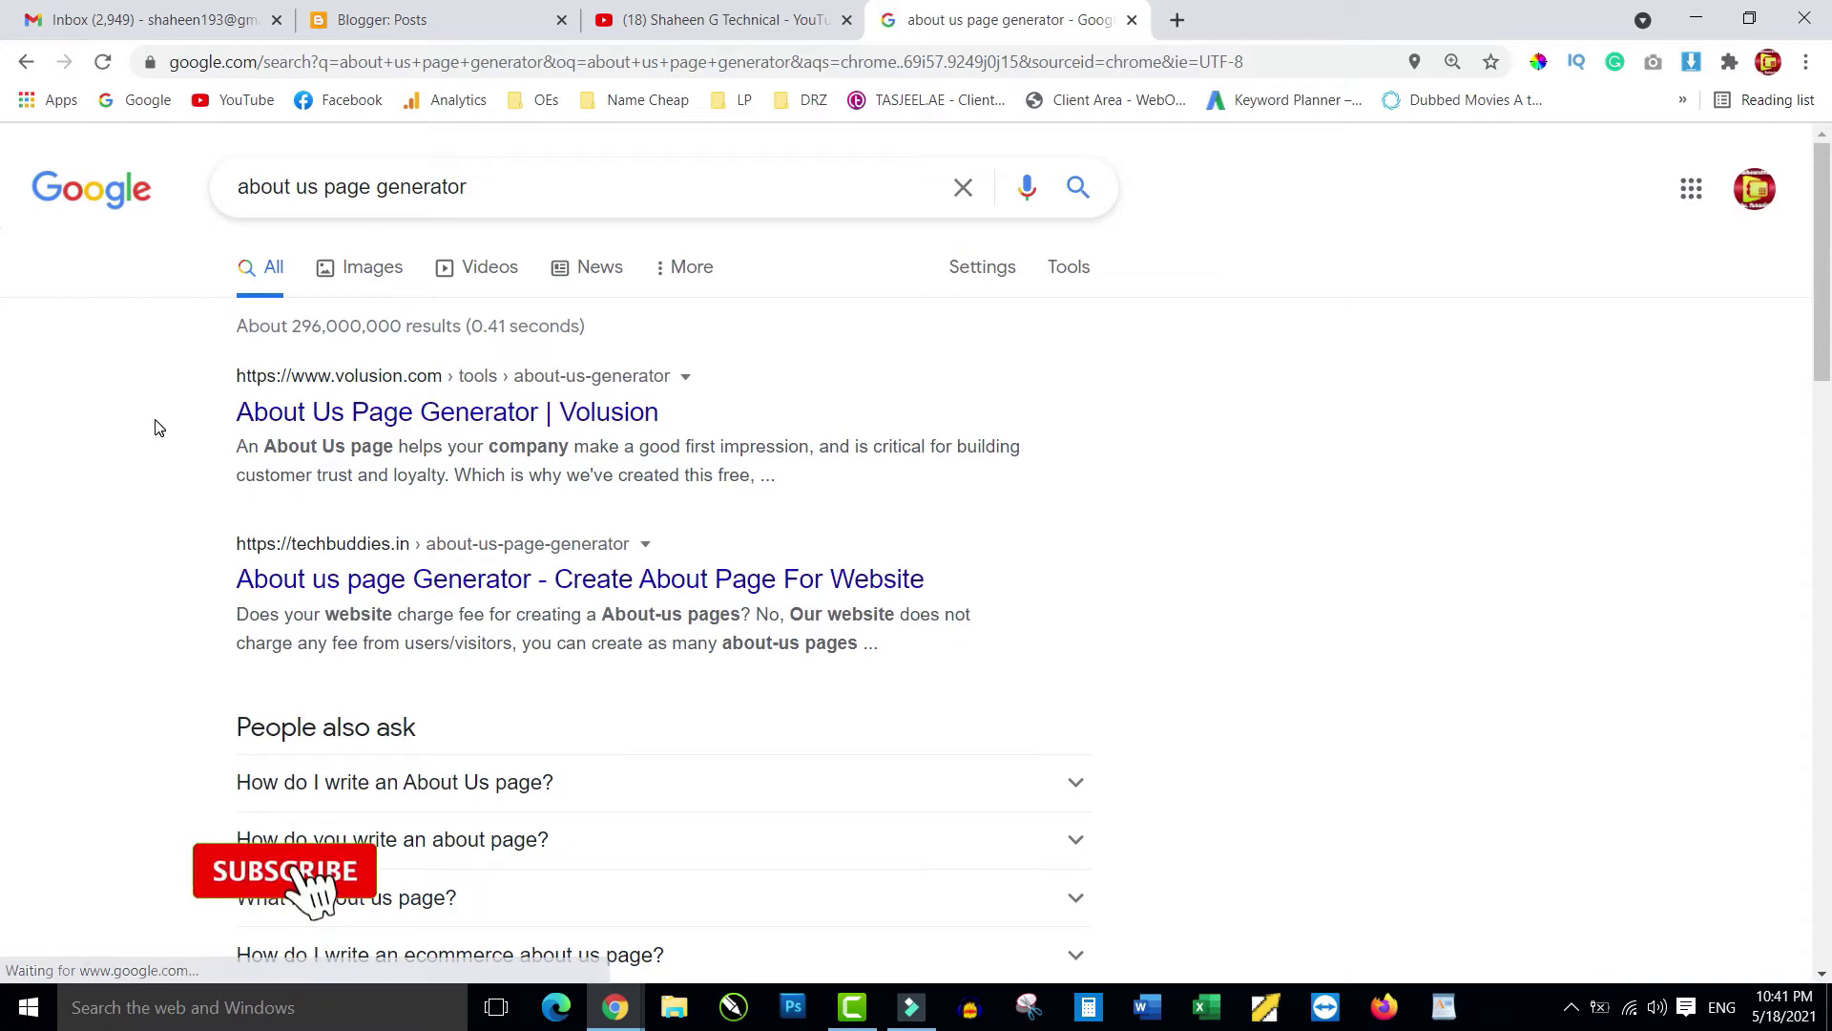
- Look through the search results, open Volusion's About Us Page Generator and bring up its page creation form
scroll(164, 463, "down", 3)
scroll(167, 468, "down", 8)
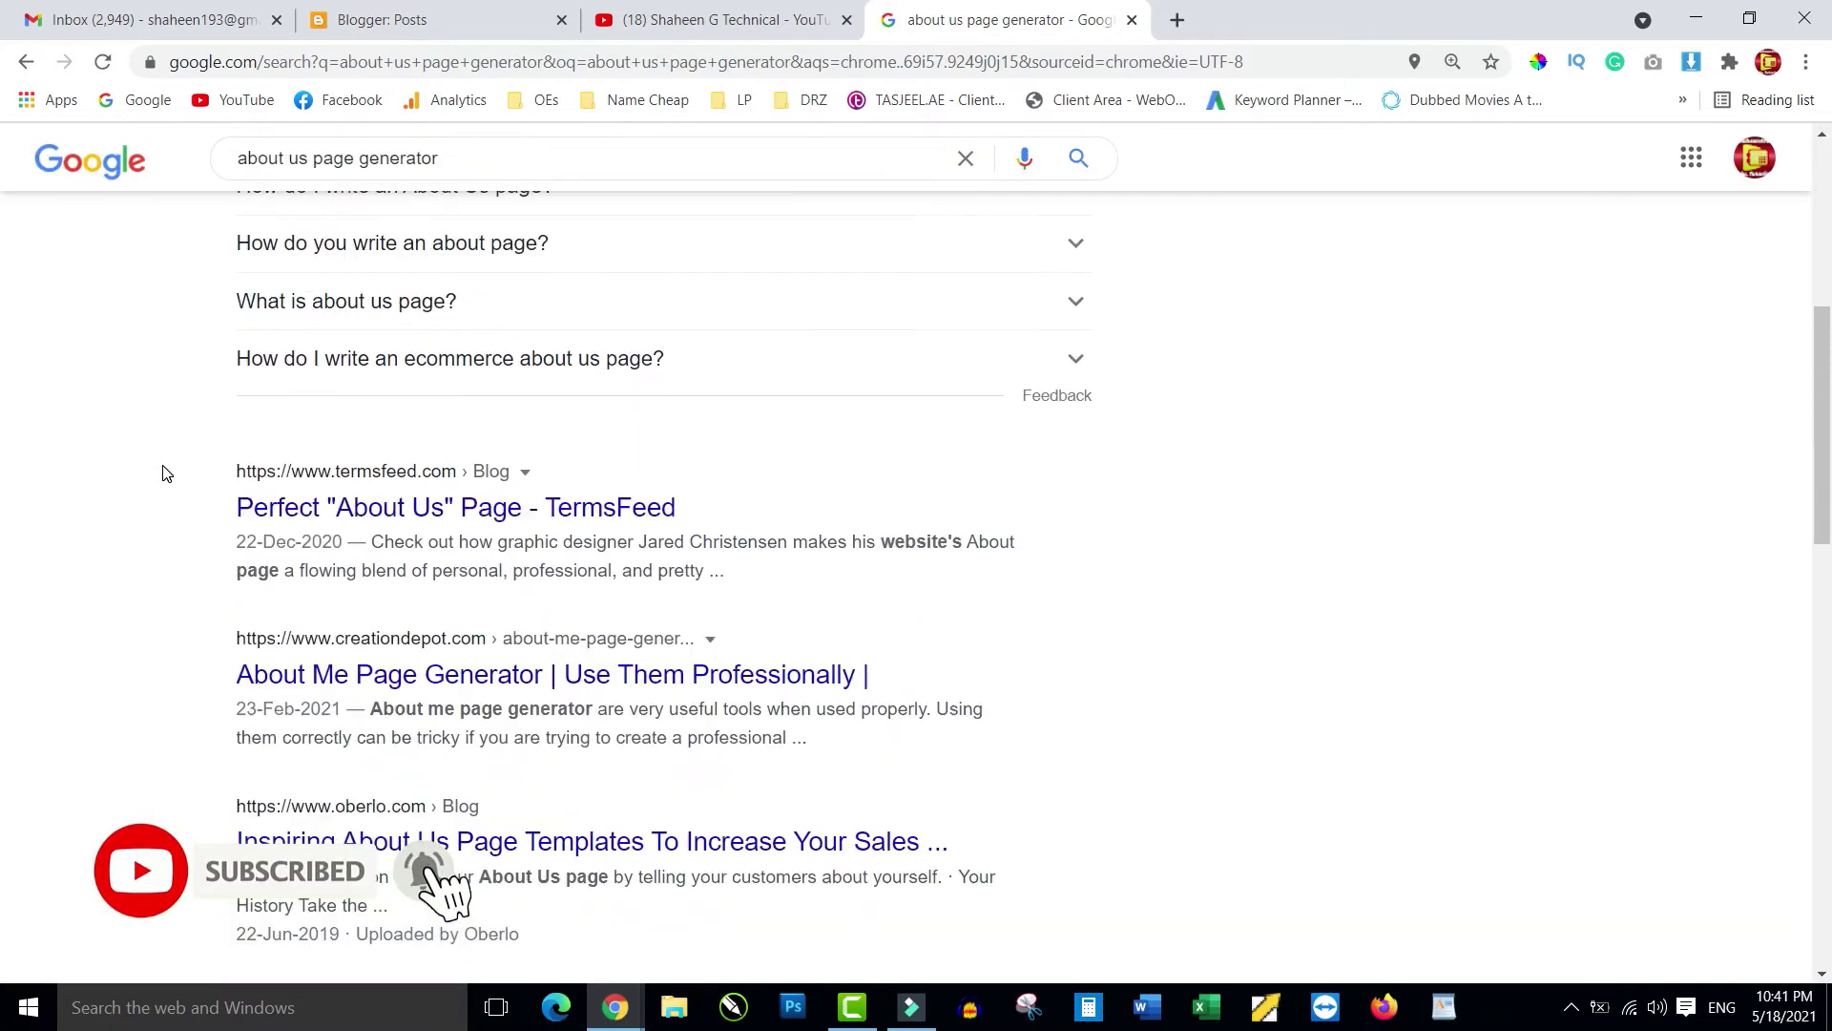
scroll(164, 474, "down", 7)
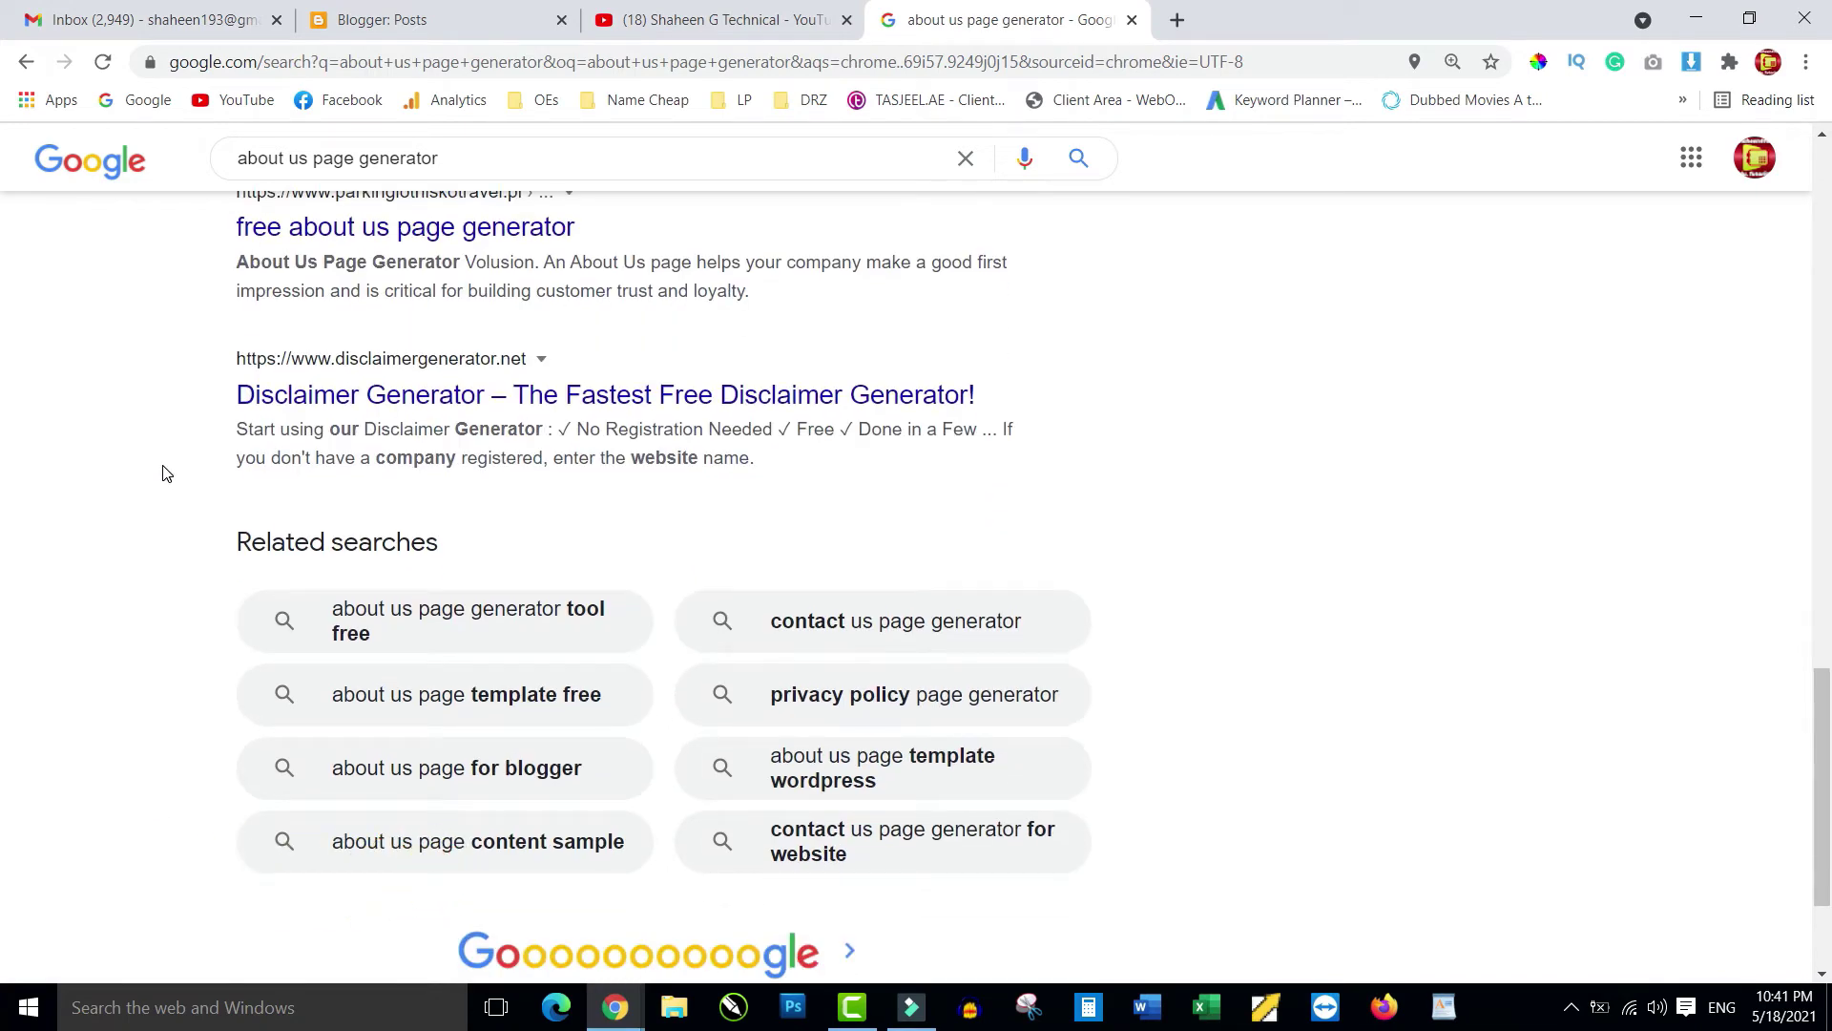
scroll(164, 473, "up", 1)
scroll(164, 474, "up", 15)
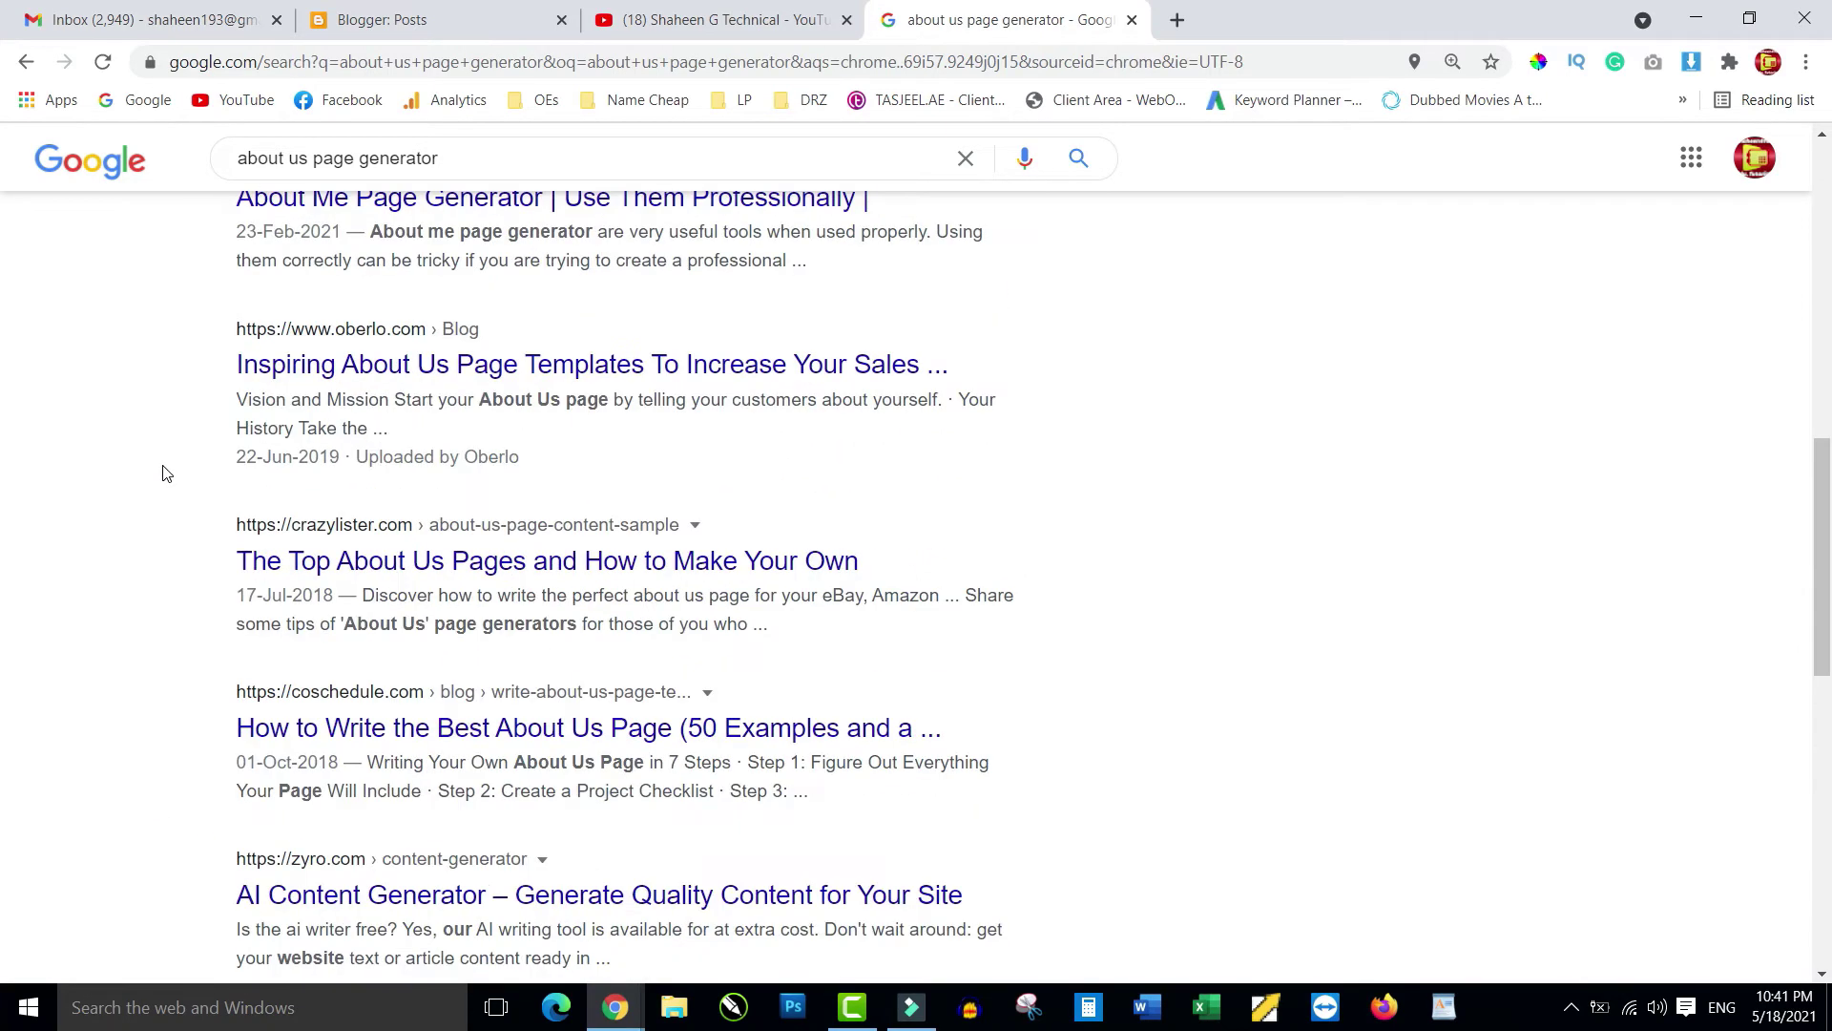
scroll(165, 473, "up", 2)
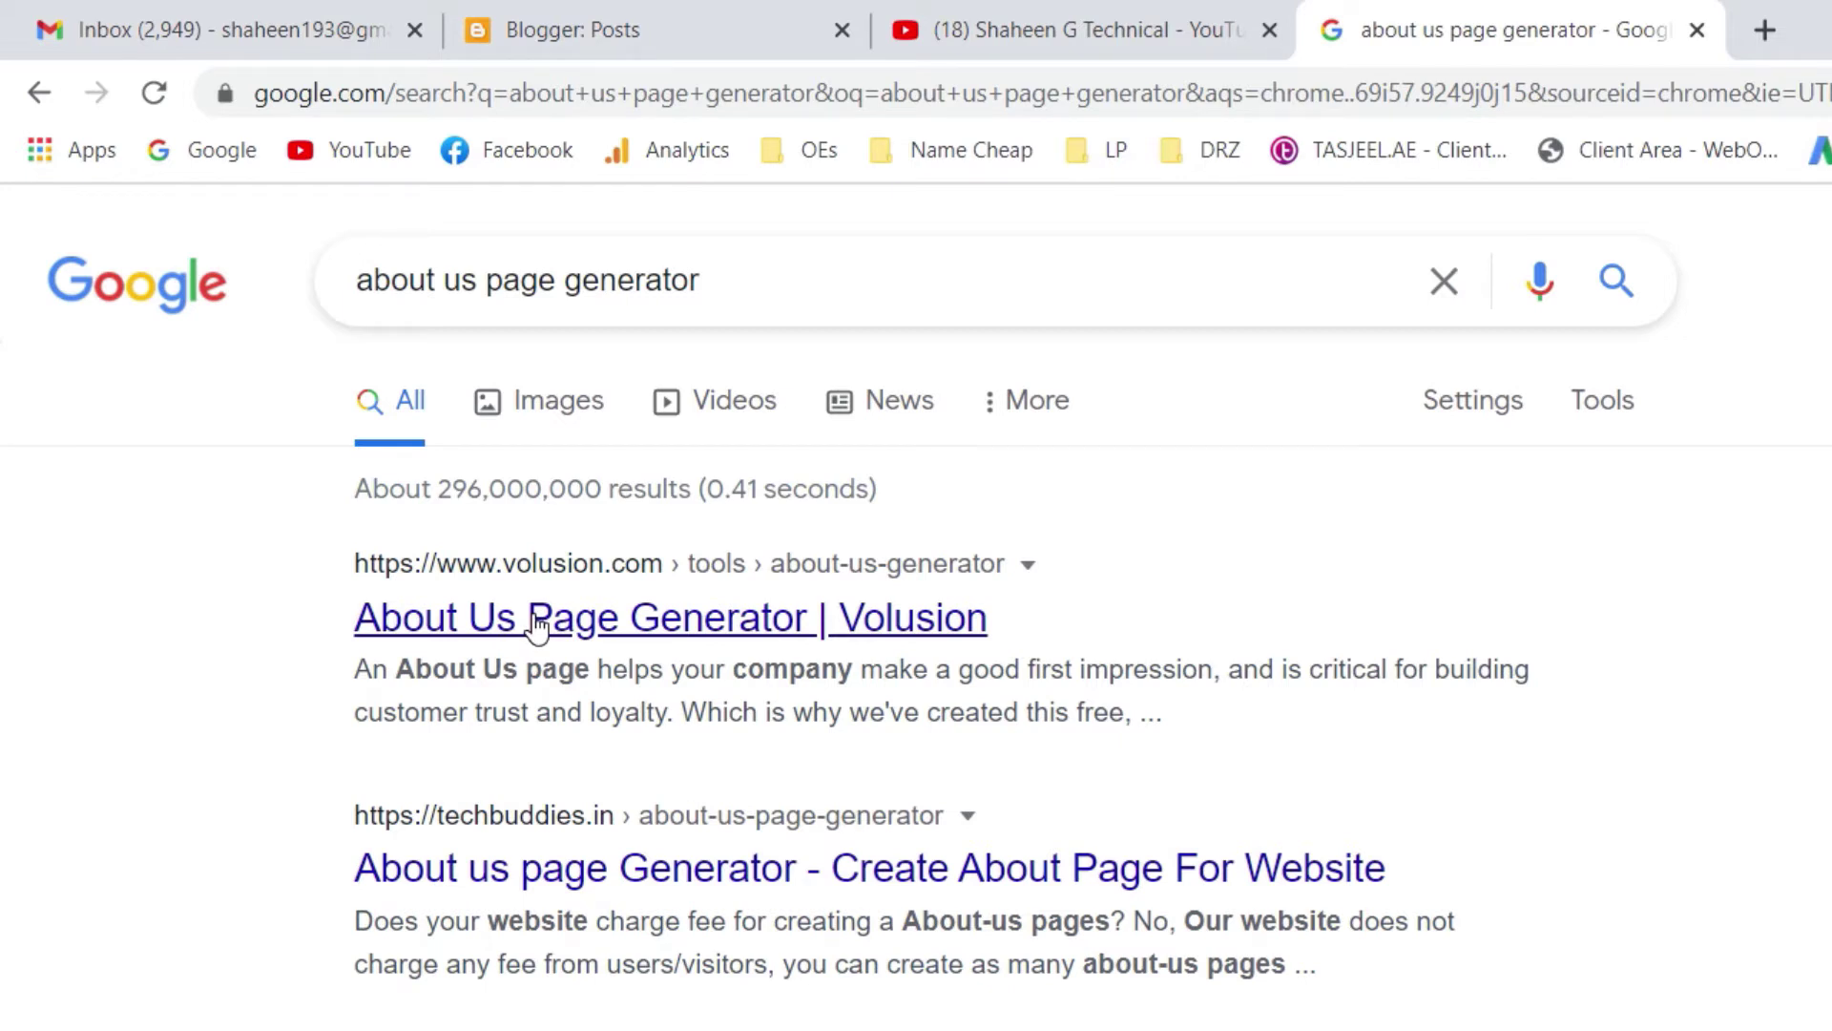
left_click(584, 630)
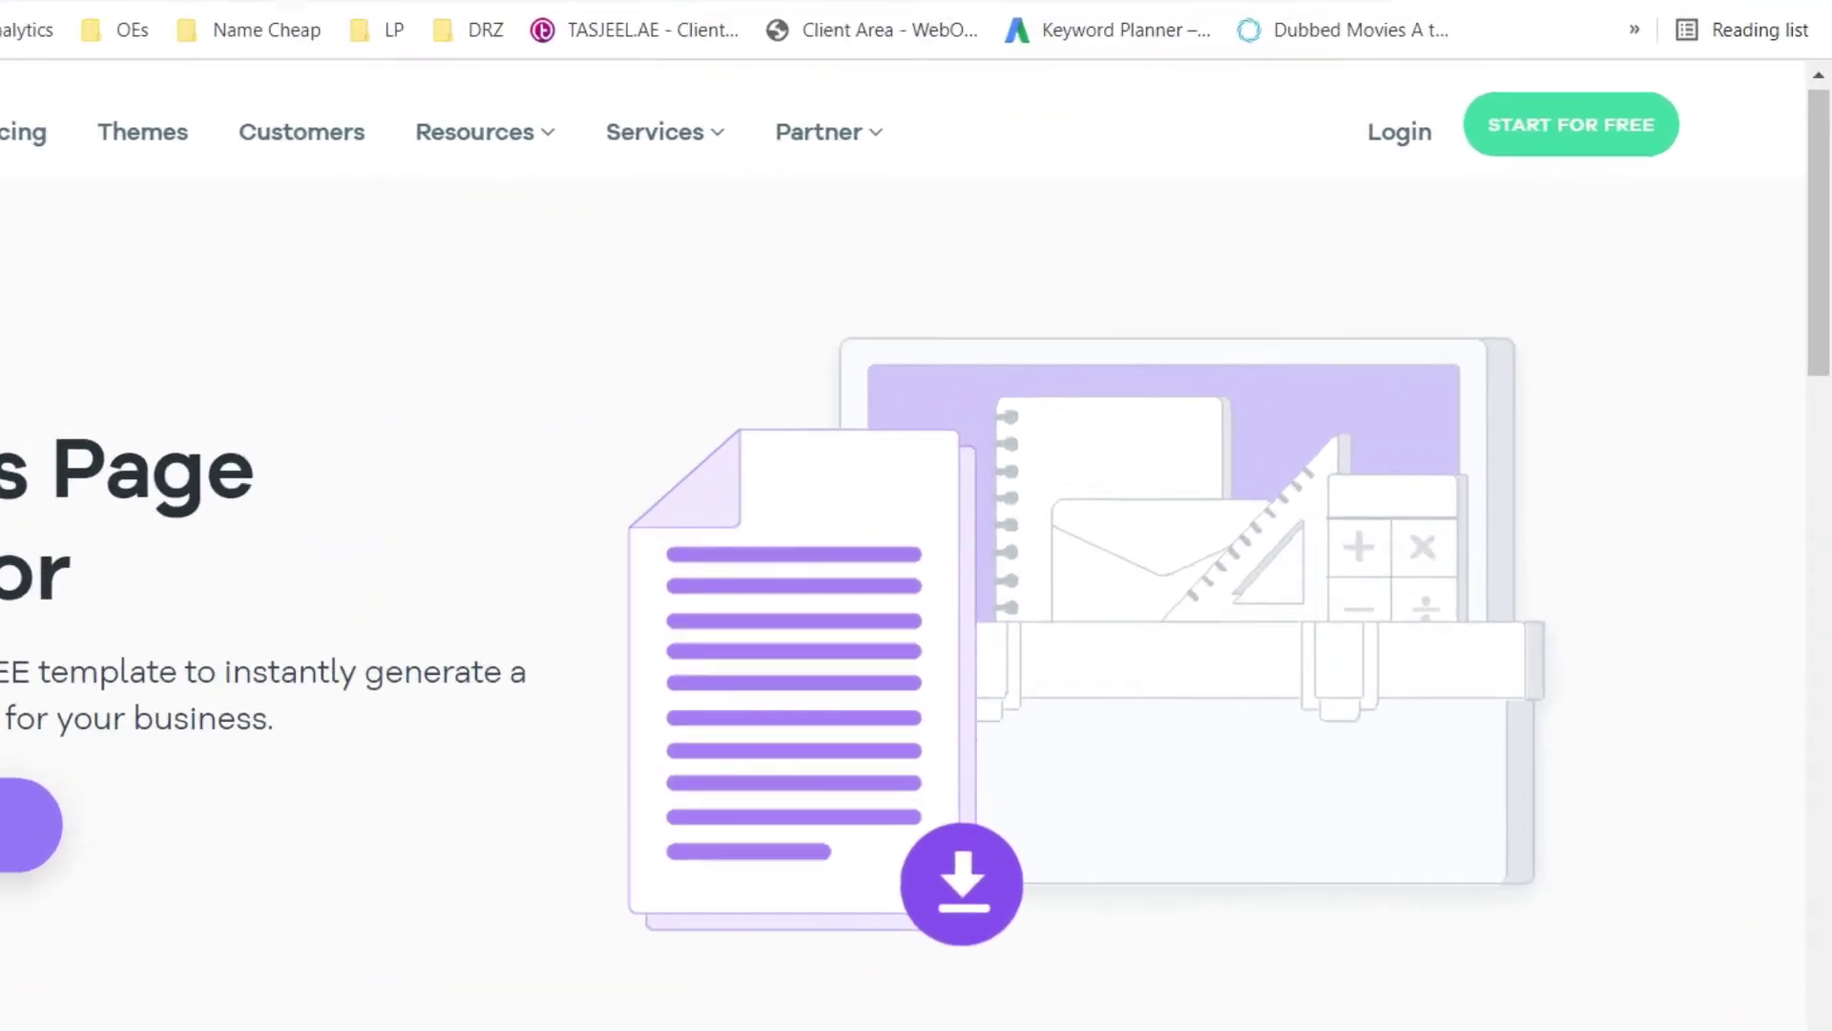
left_click(339, 714)
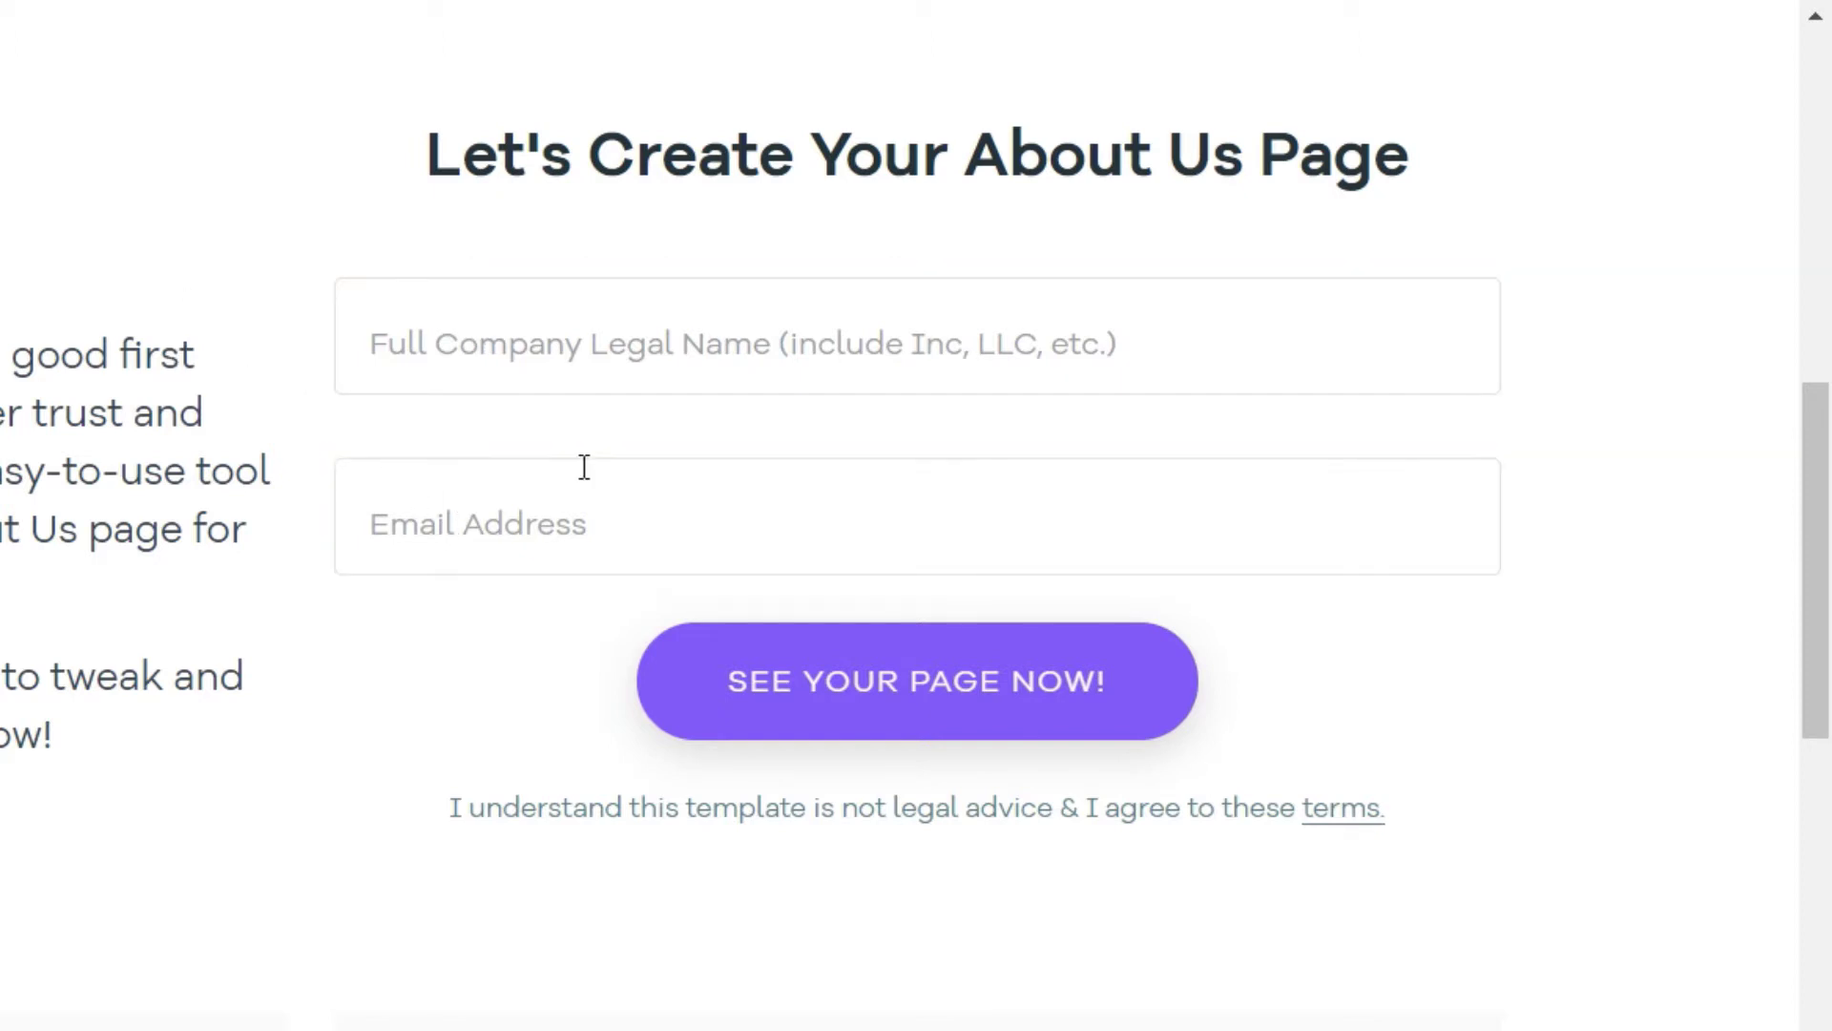
- Open the live Healthcare Home Tips blog from Blogger and copy its web address
left_click(439, 29)
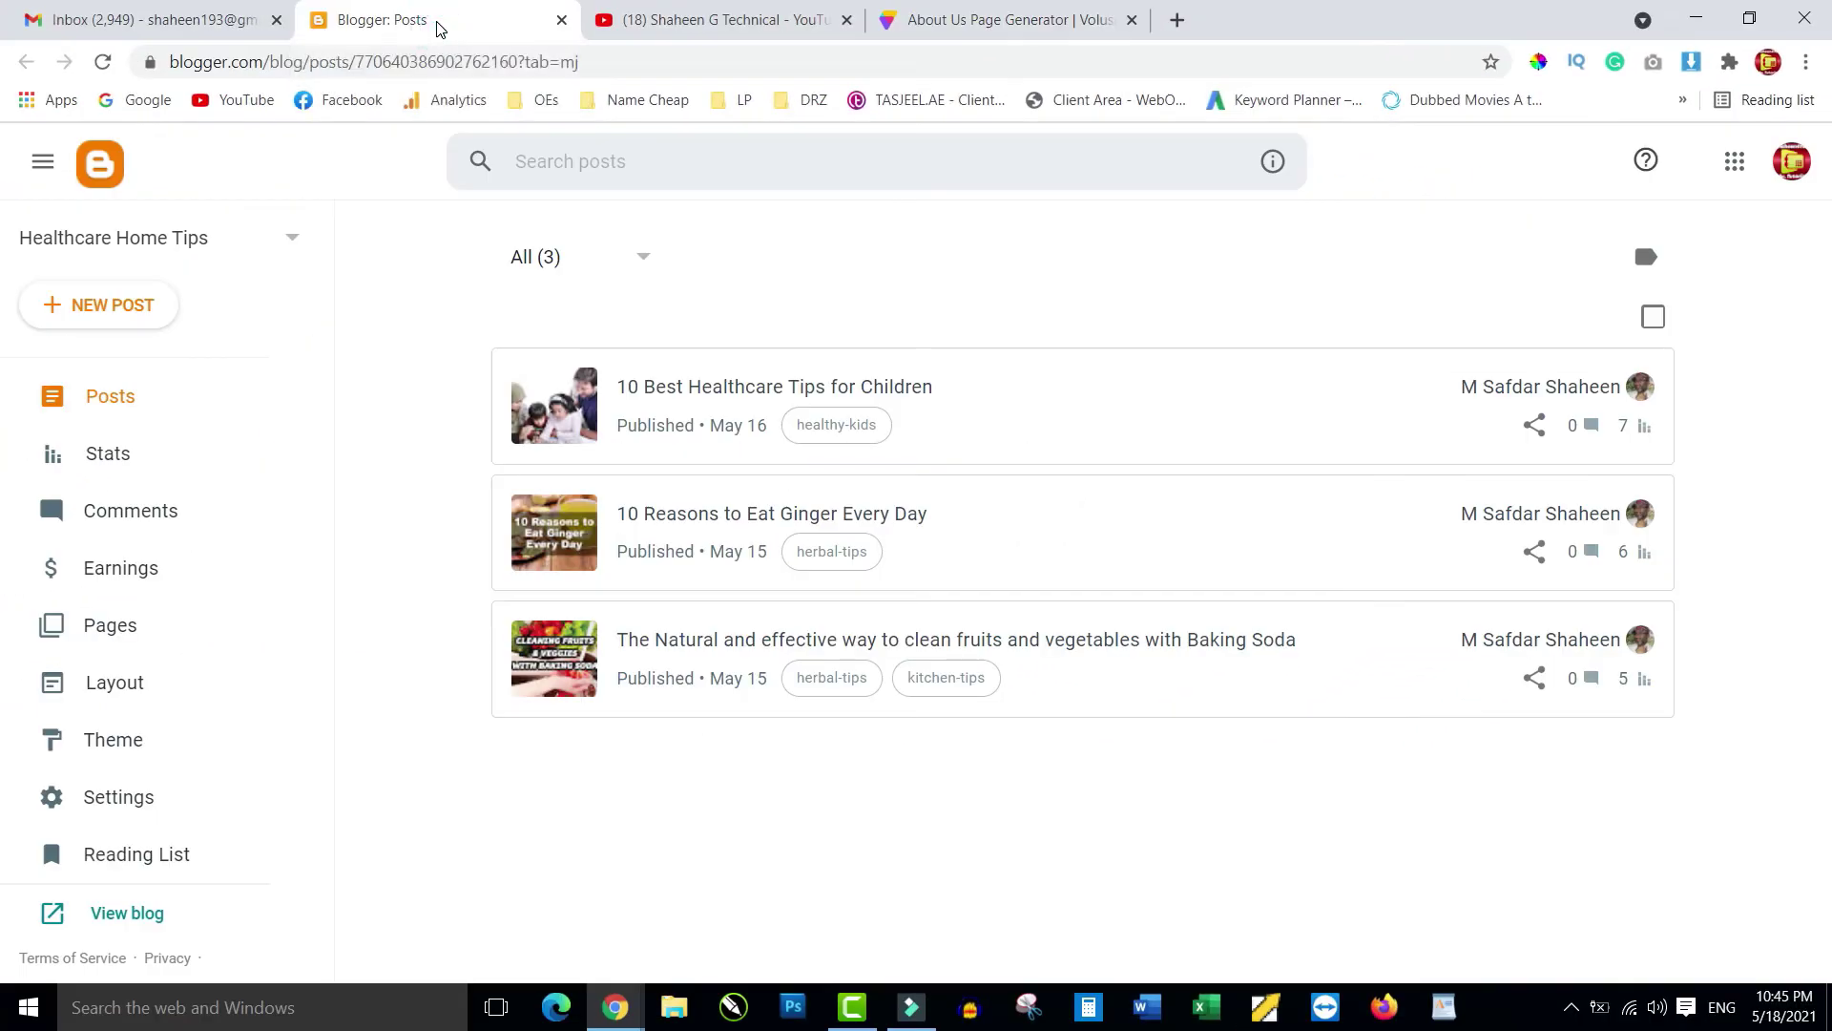
left_click(134, 918)
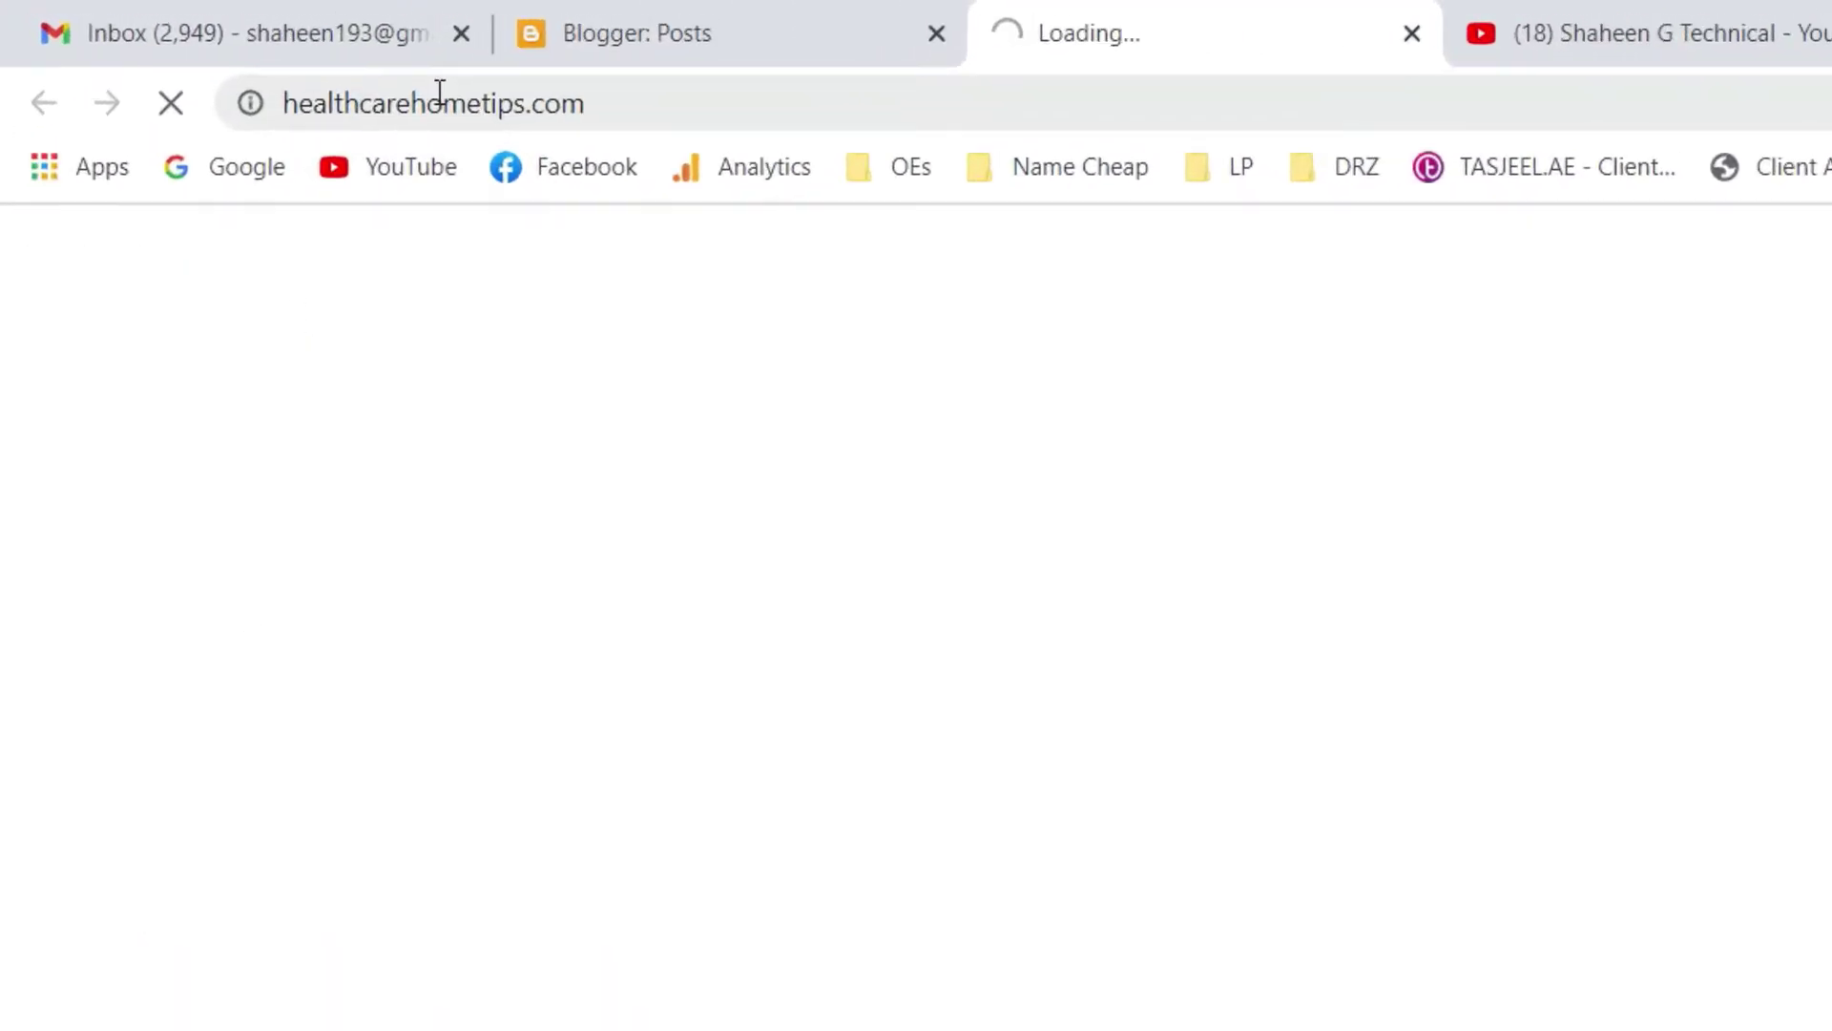
left_click(265, 62)
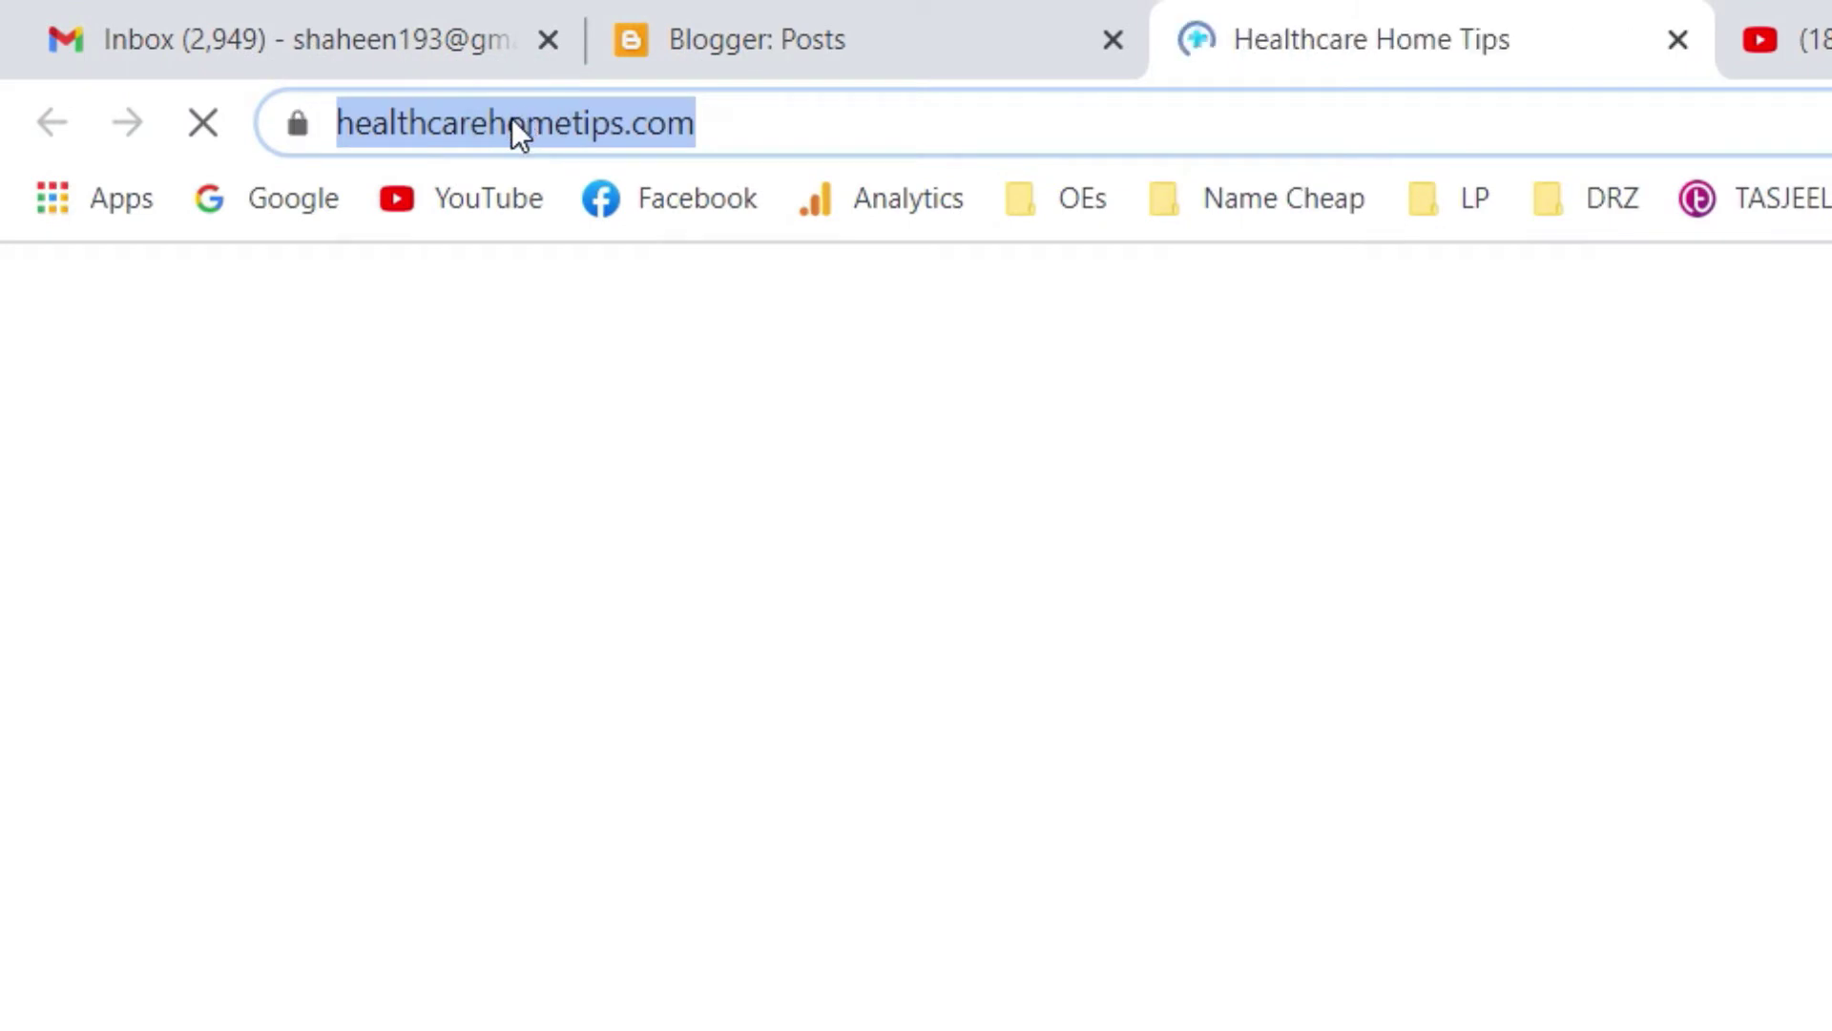
right_click(512, 118)
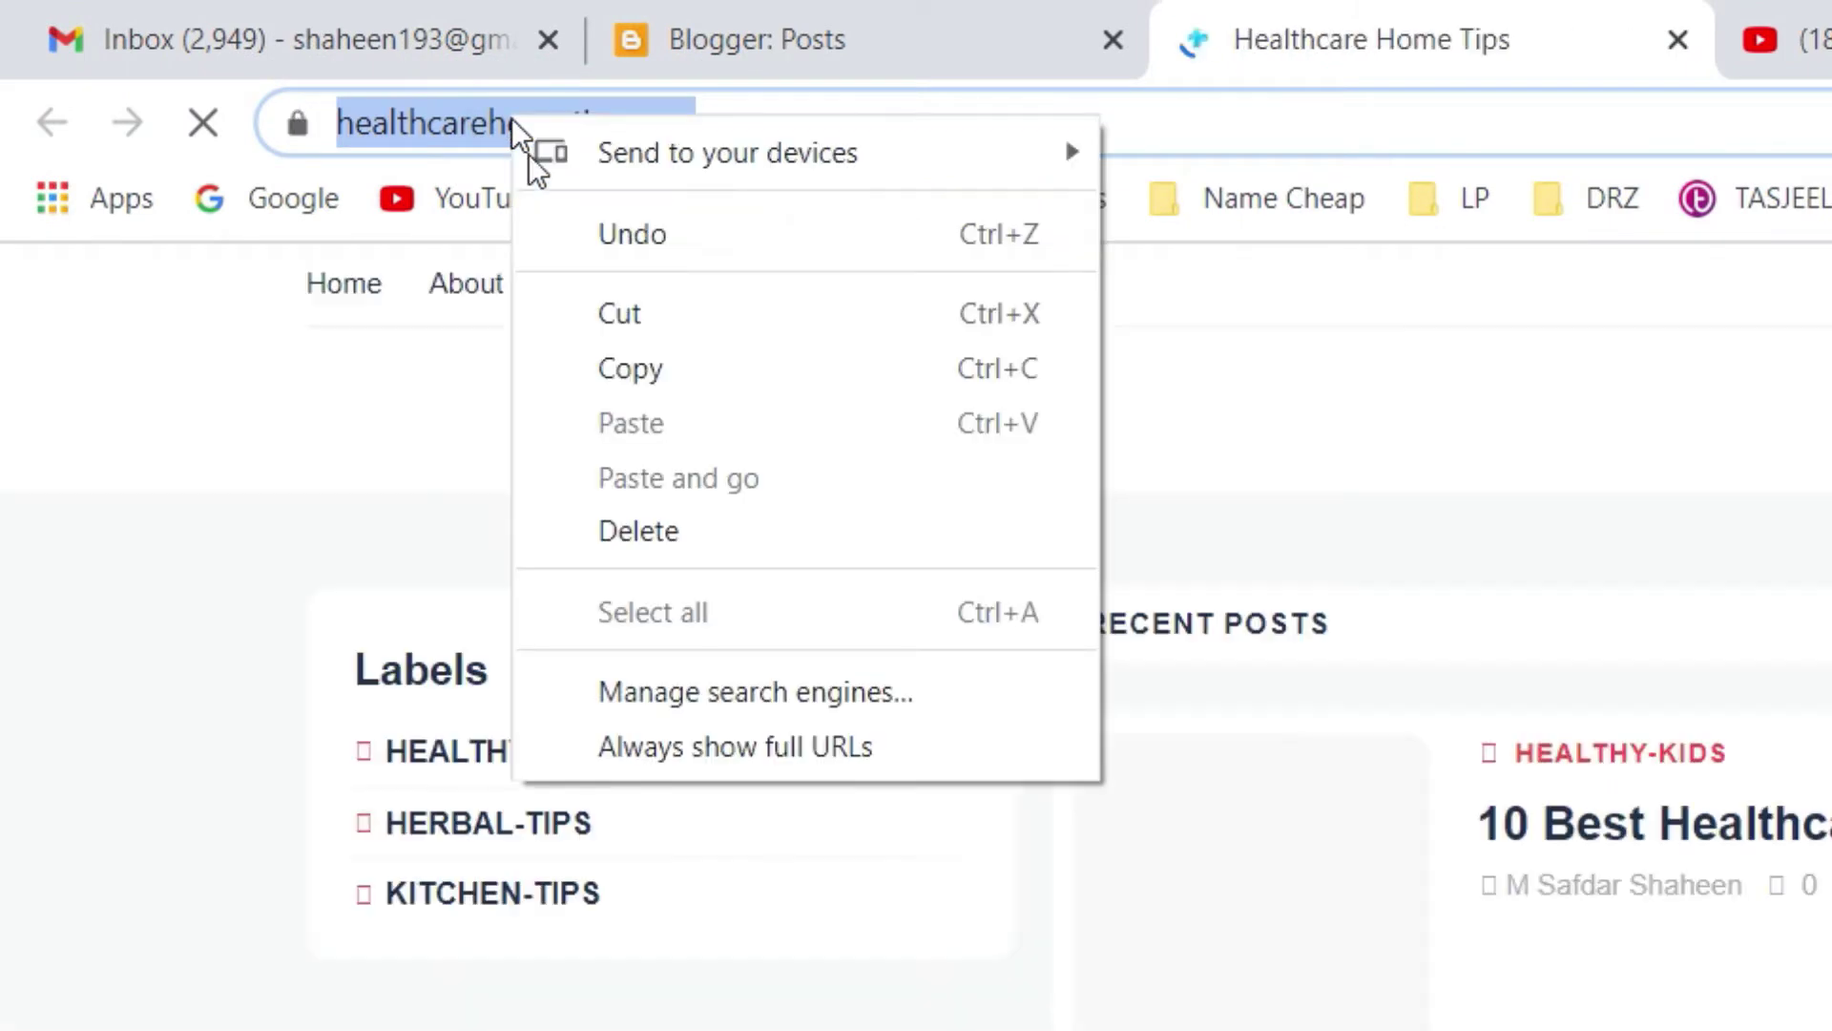
left_click(628, 367)
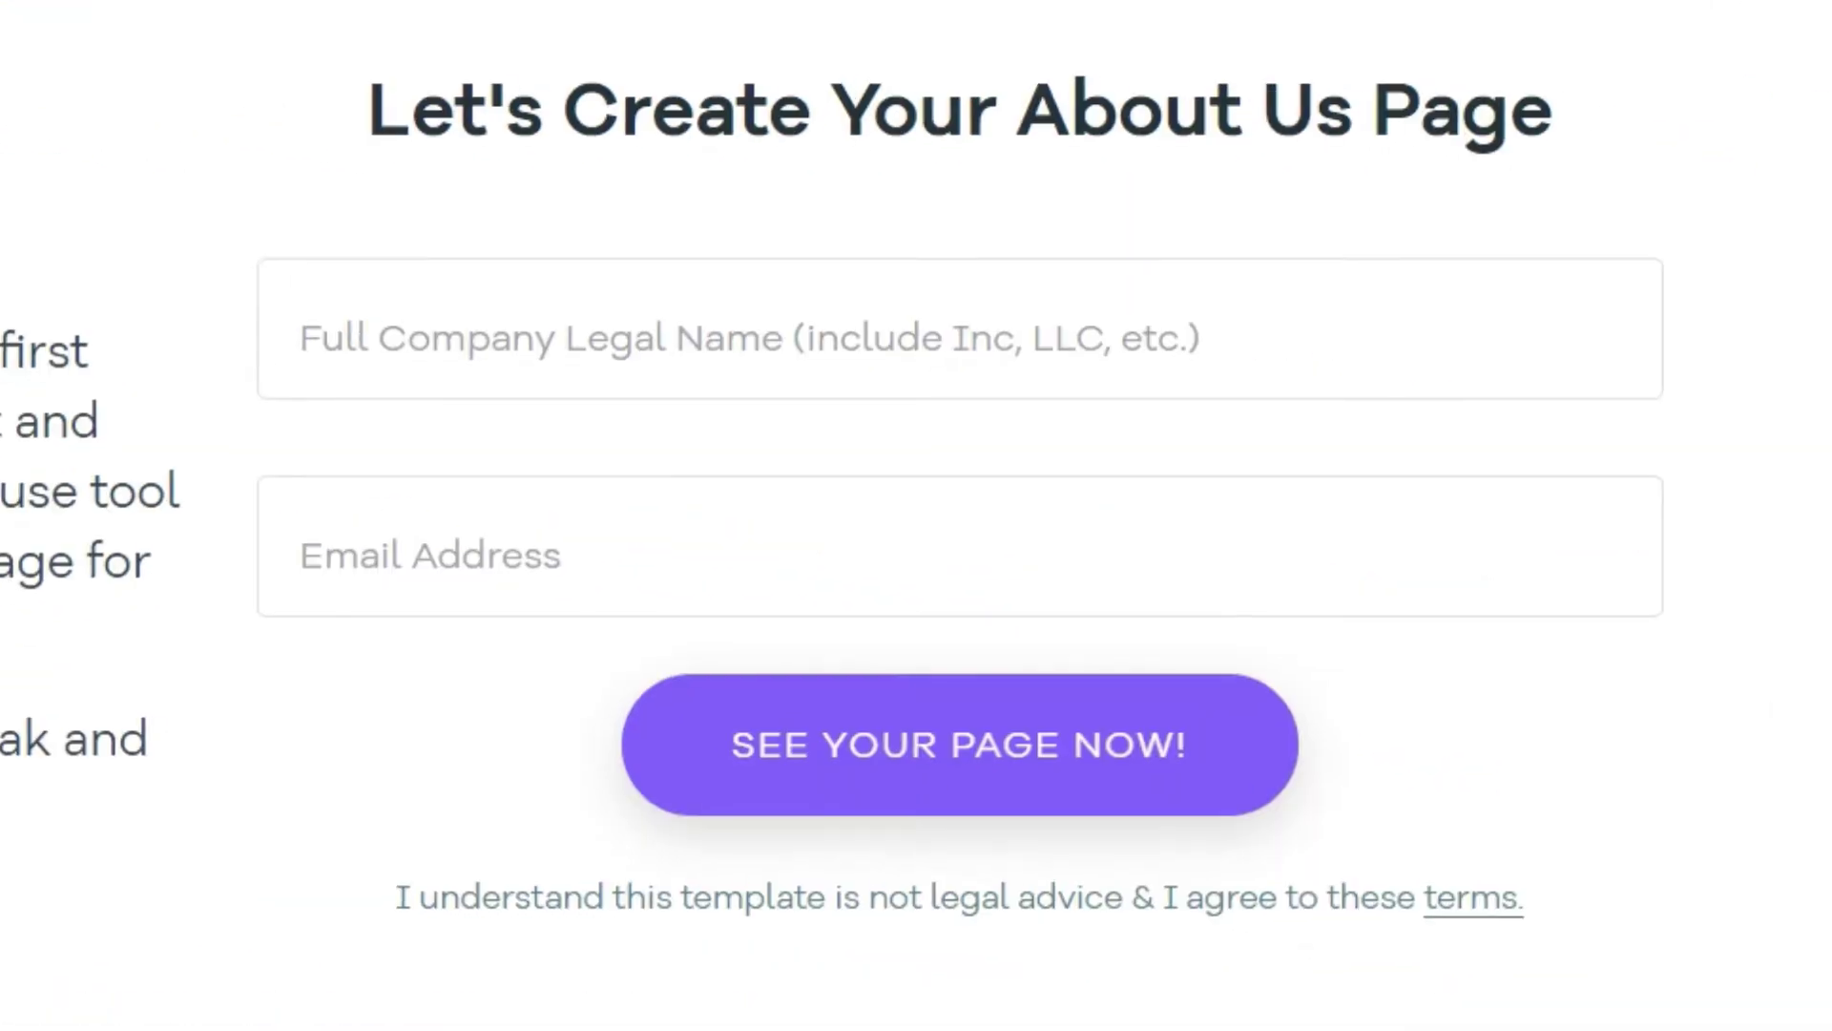
- Generate the About Us page using the copied blog address as the company legal name and the owner's e-mail address
left_click(371, 356)
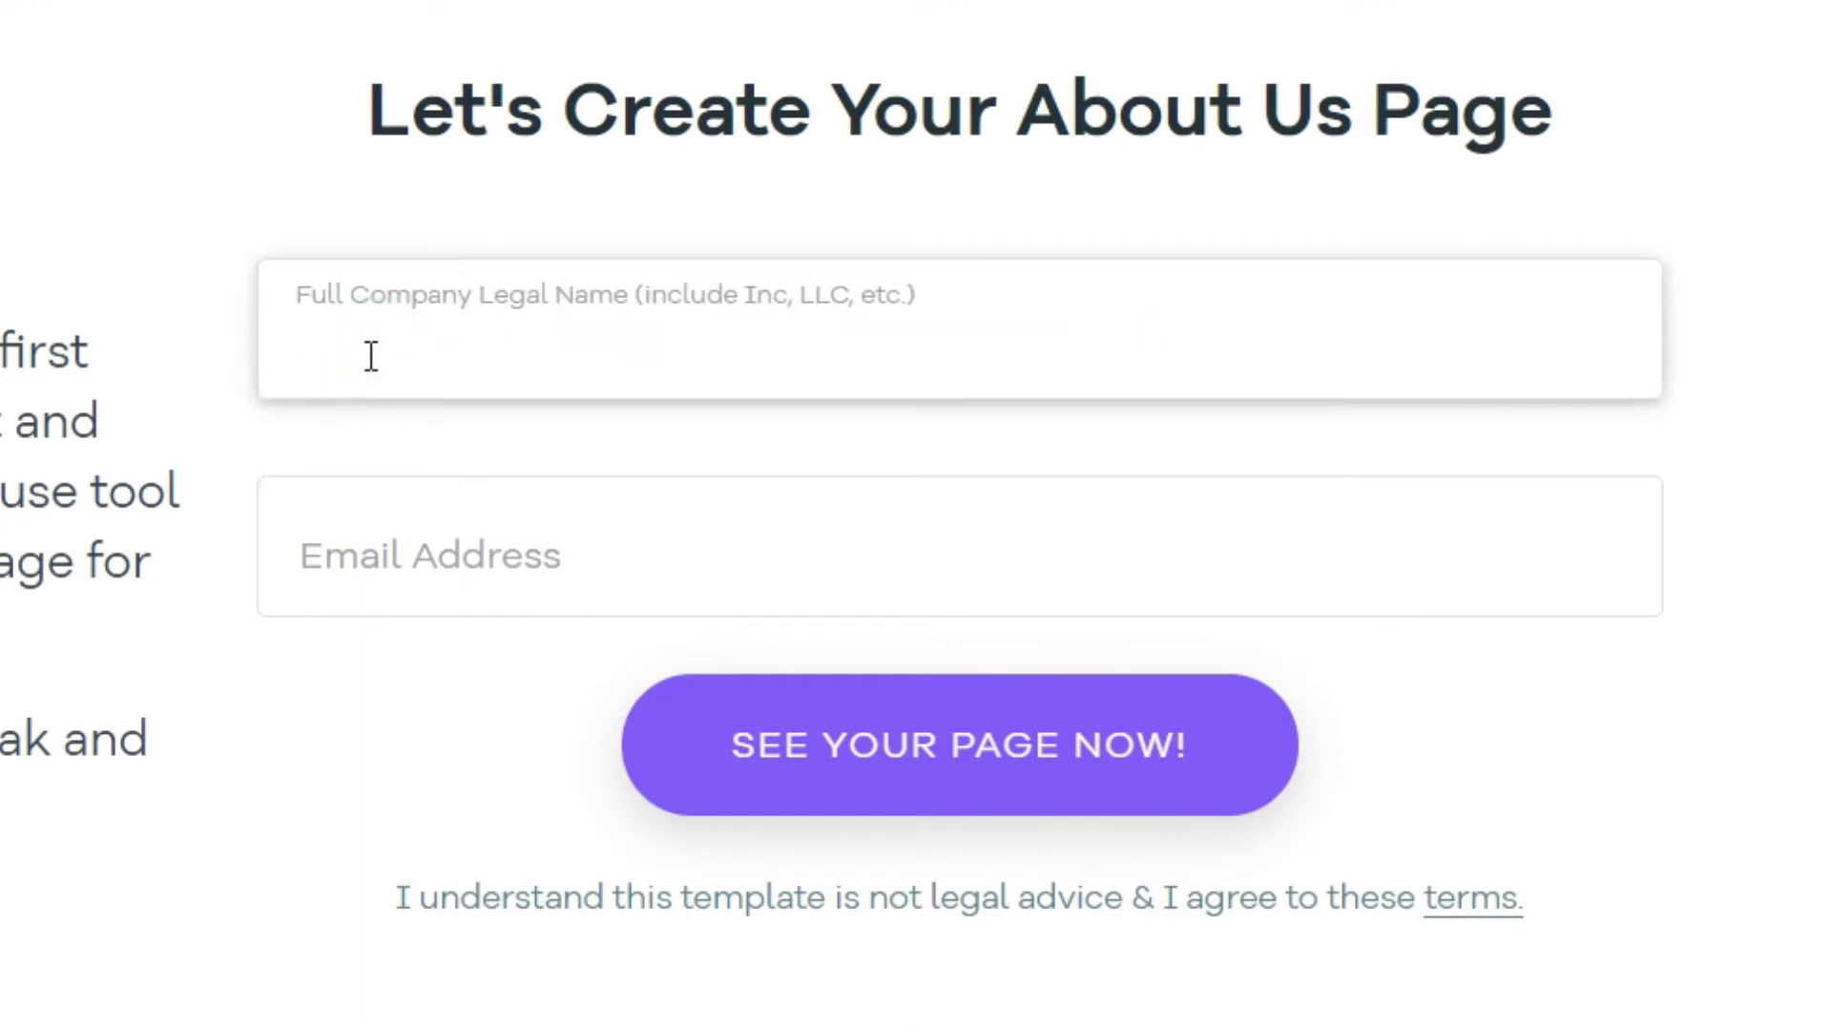
key("ctrl+v")
left_click(388, 536)
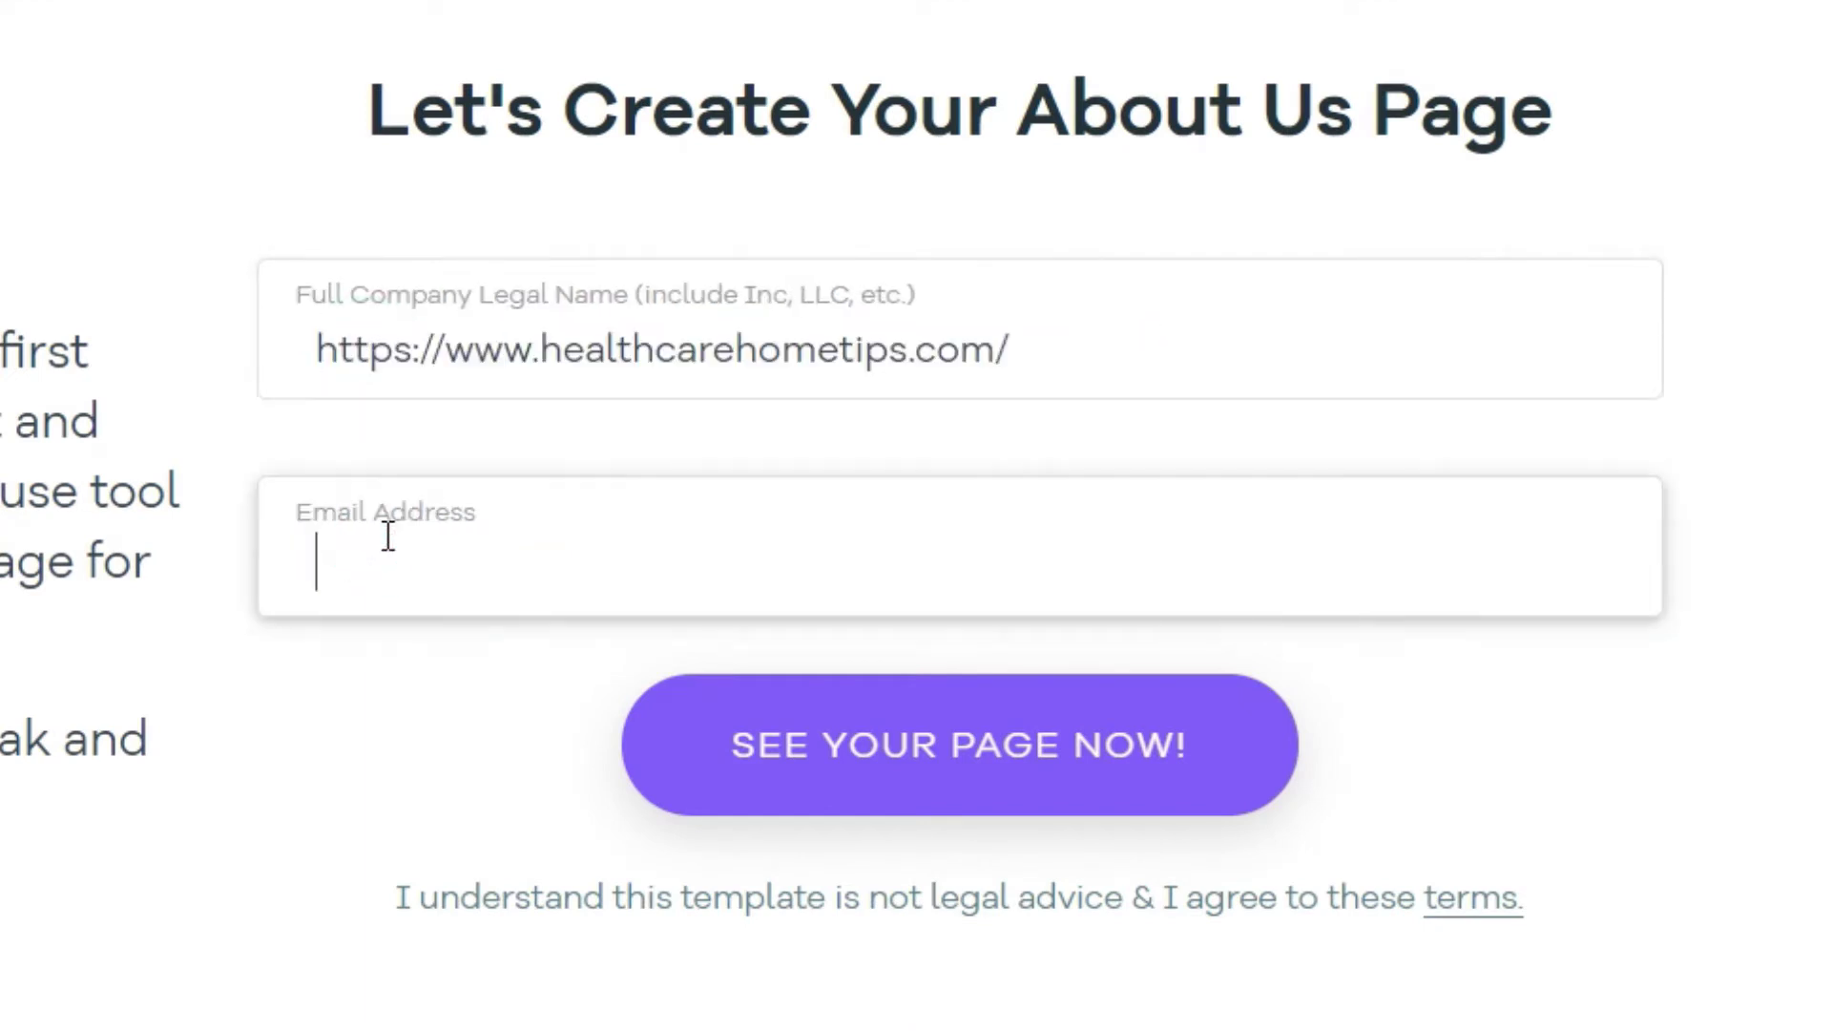
type("sh")
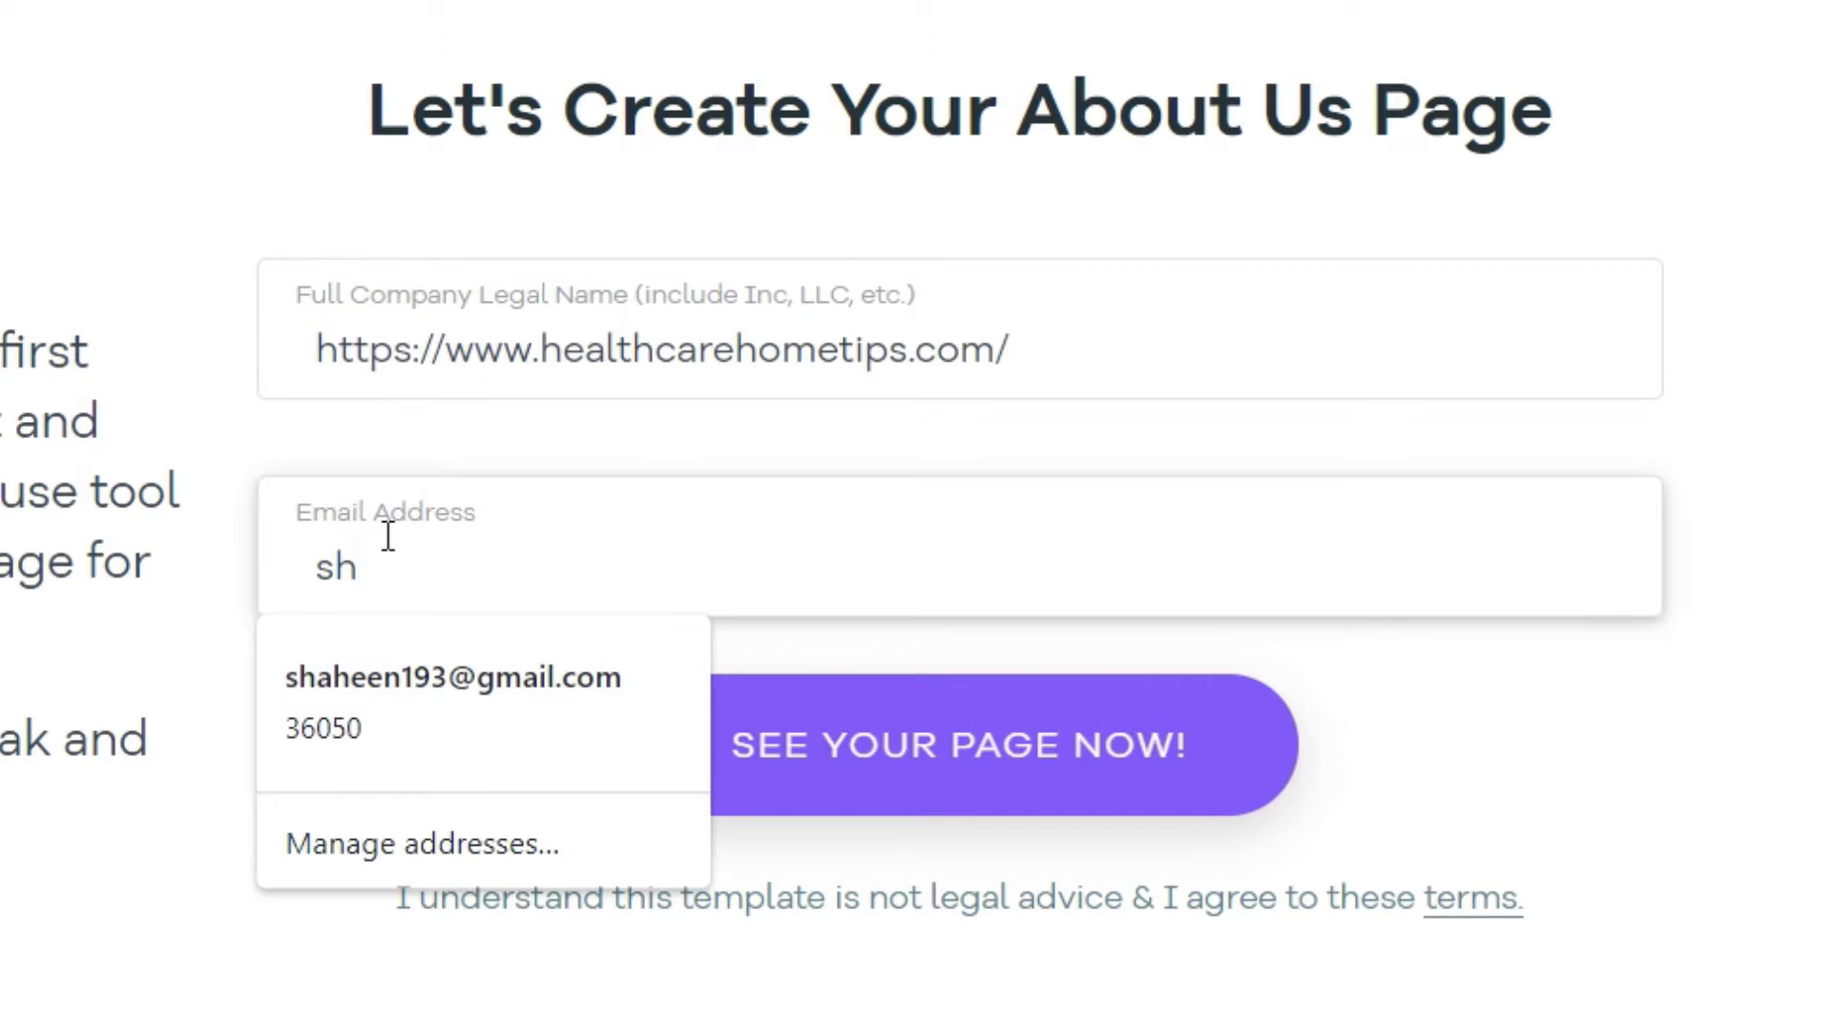
left_click(392, 673)
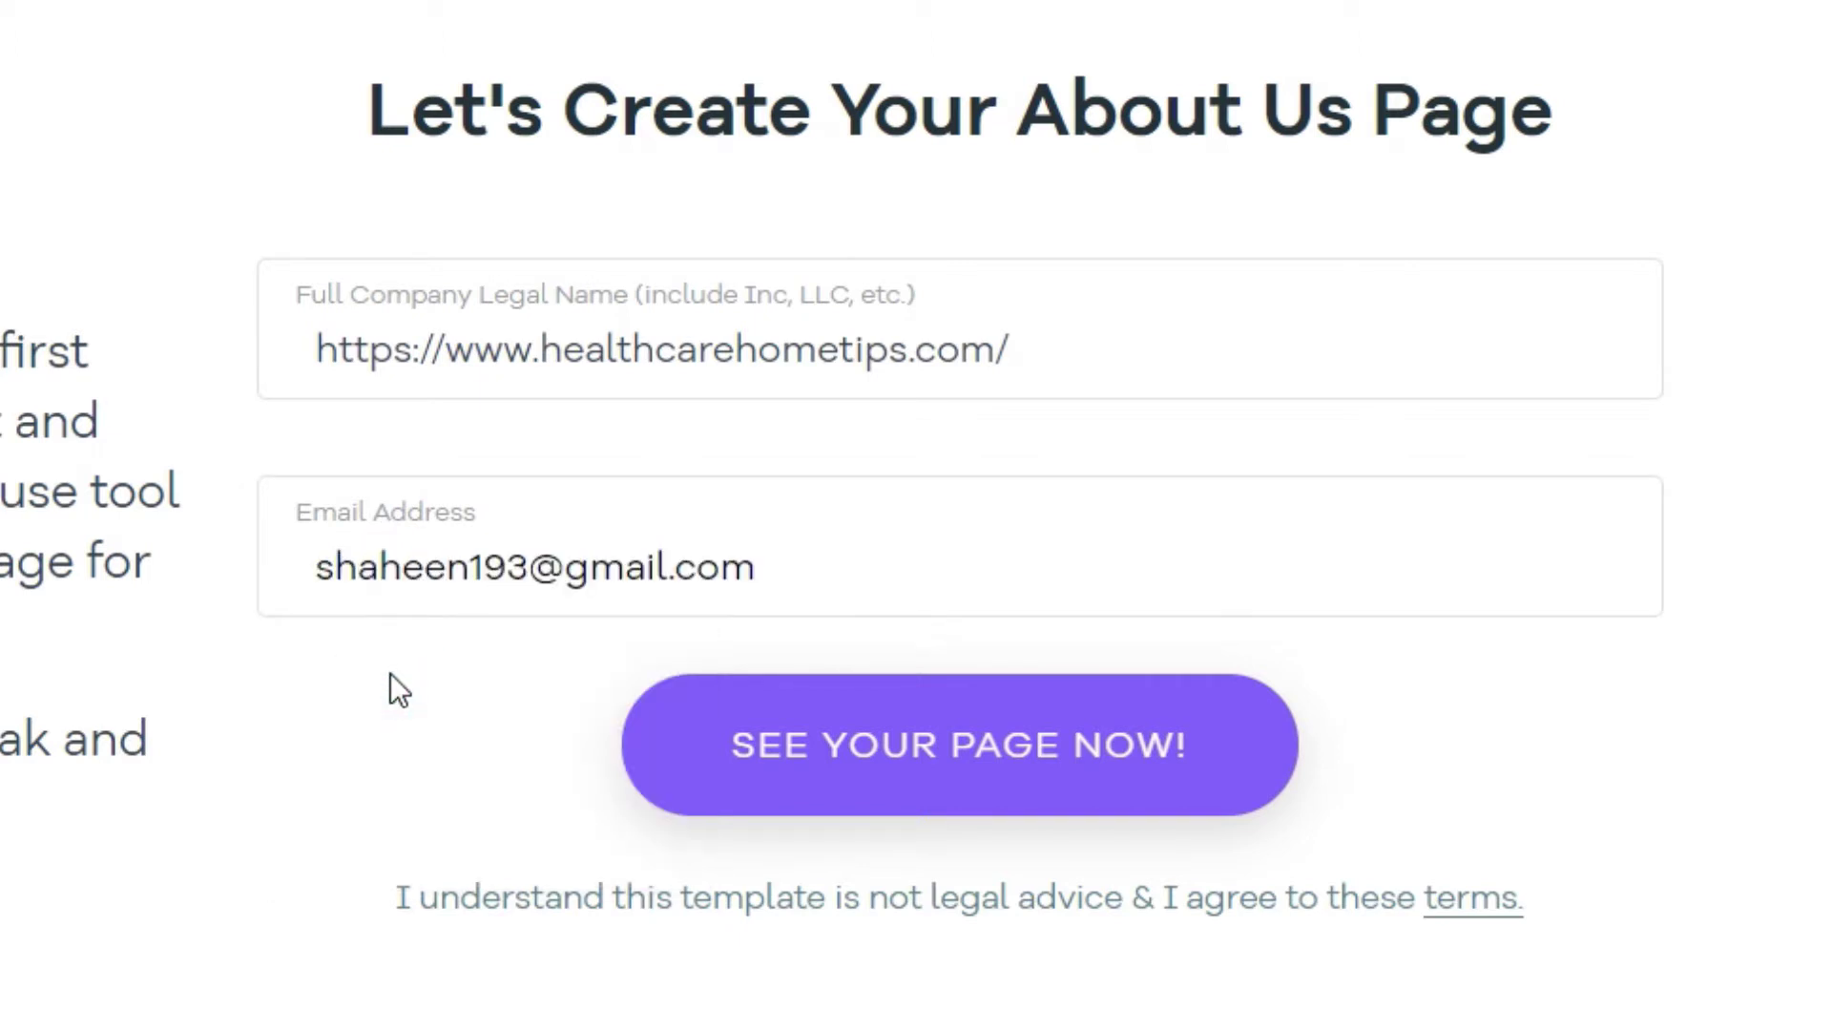
left_click(1026, 747)
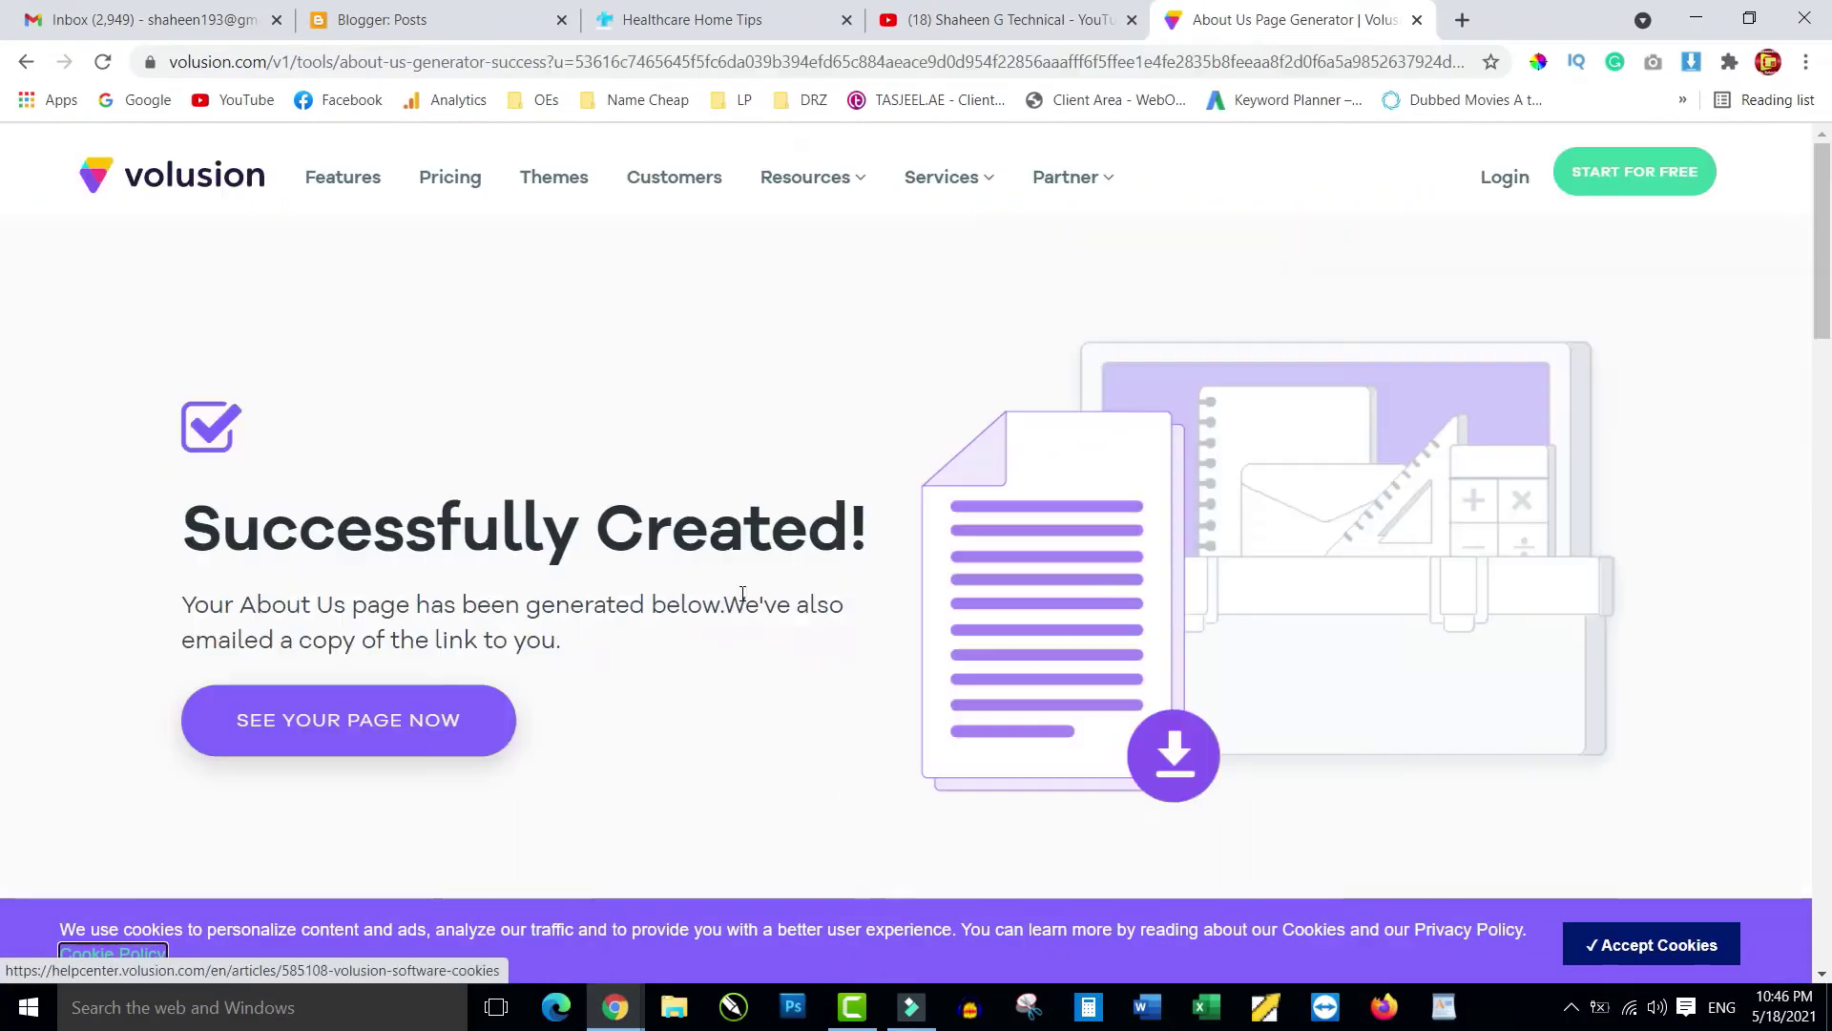
- Review the generated About Us text, compare its length versions and choose the Long one
scroll(742, 593, "down", 10)
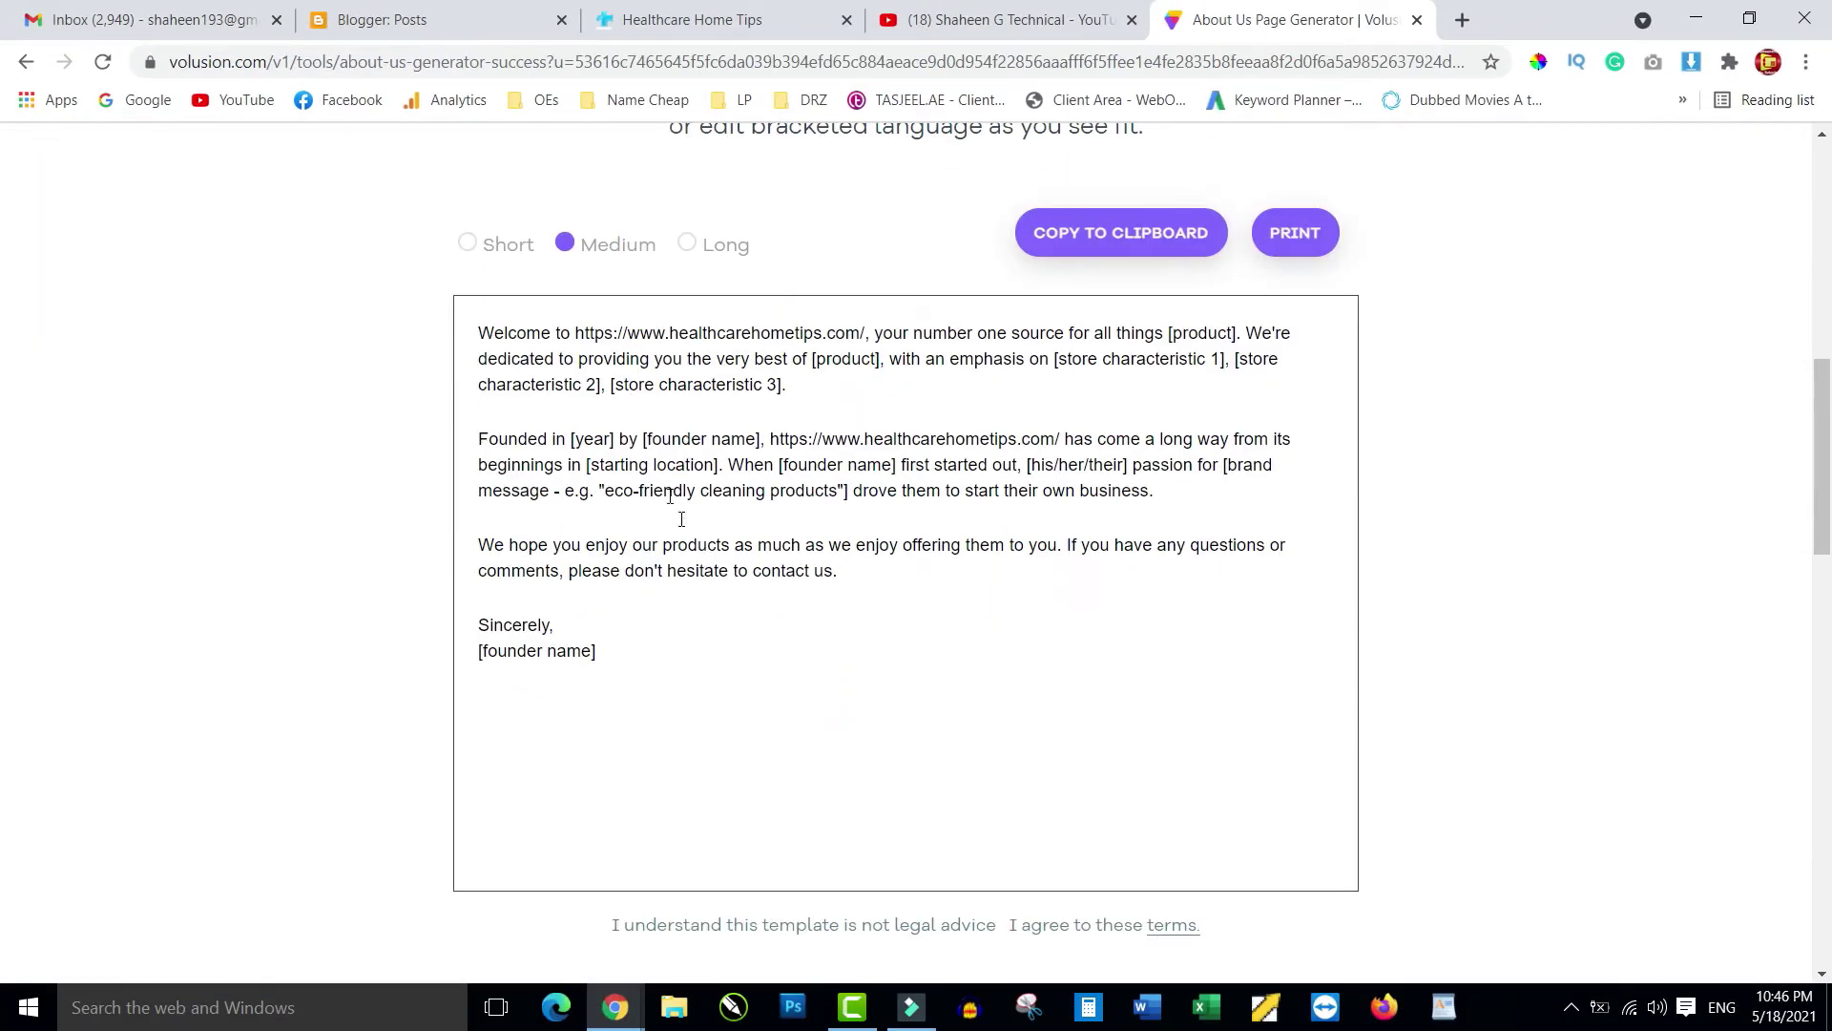
left_click(475, 335)
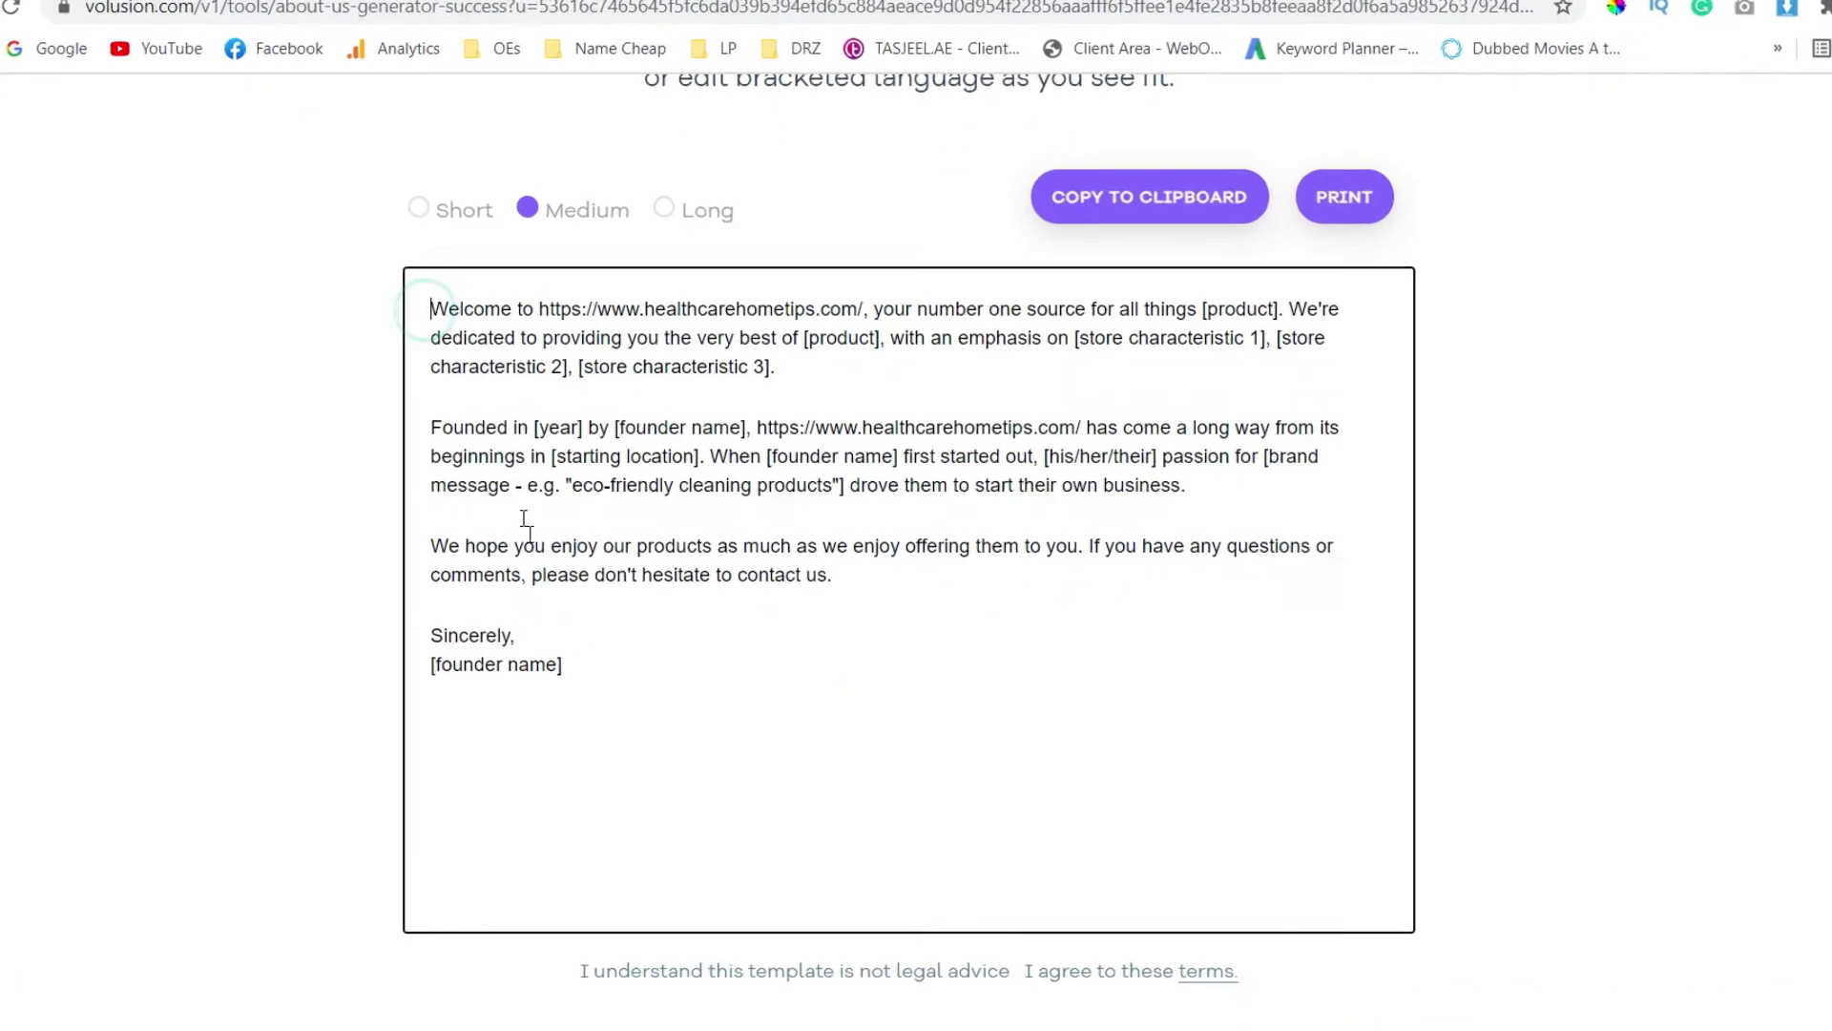
left_click(604, 648, "shift")
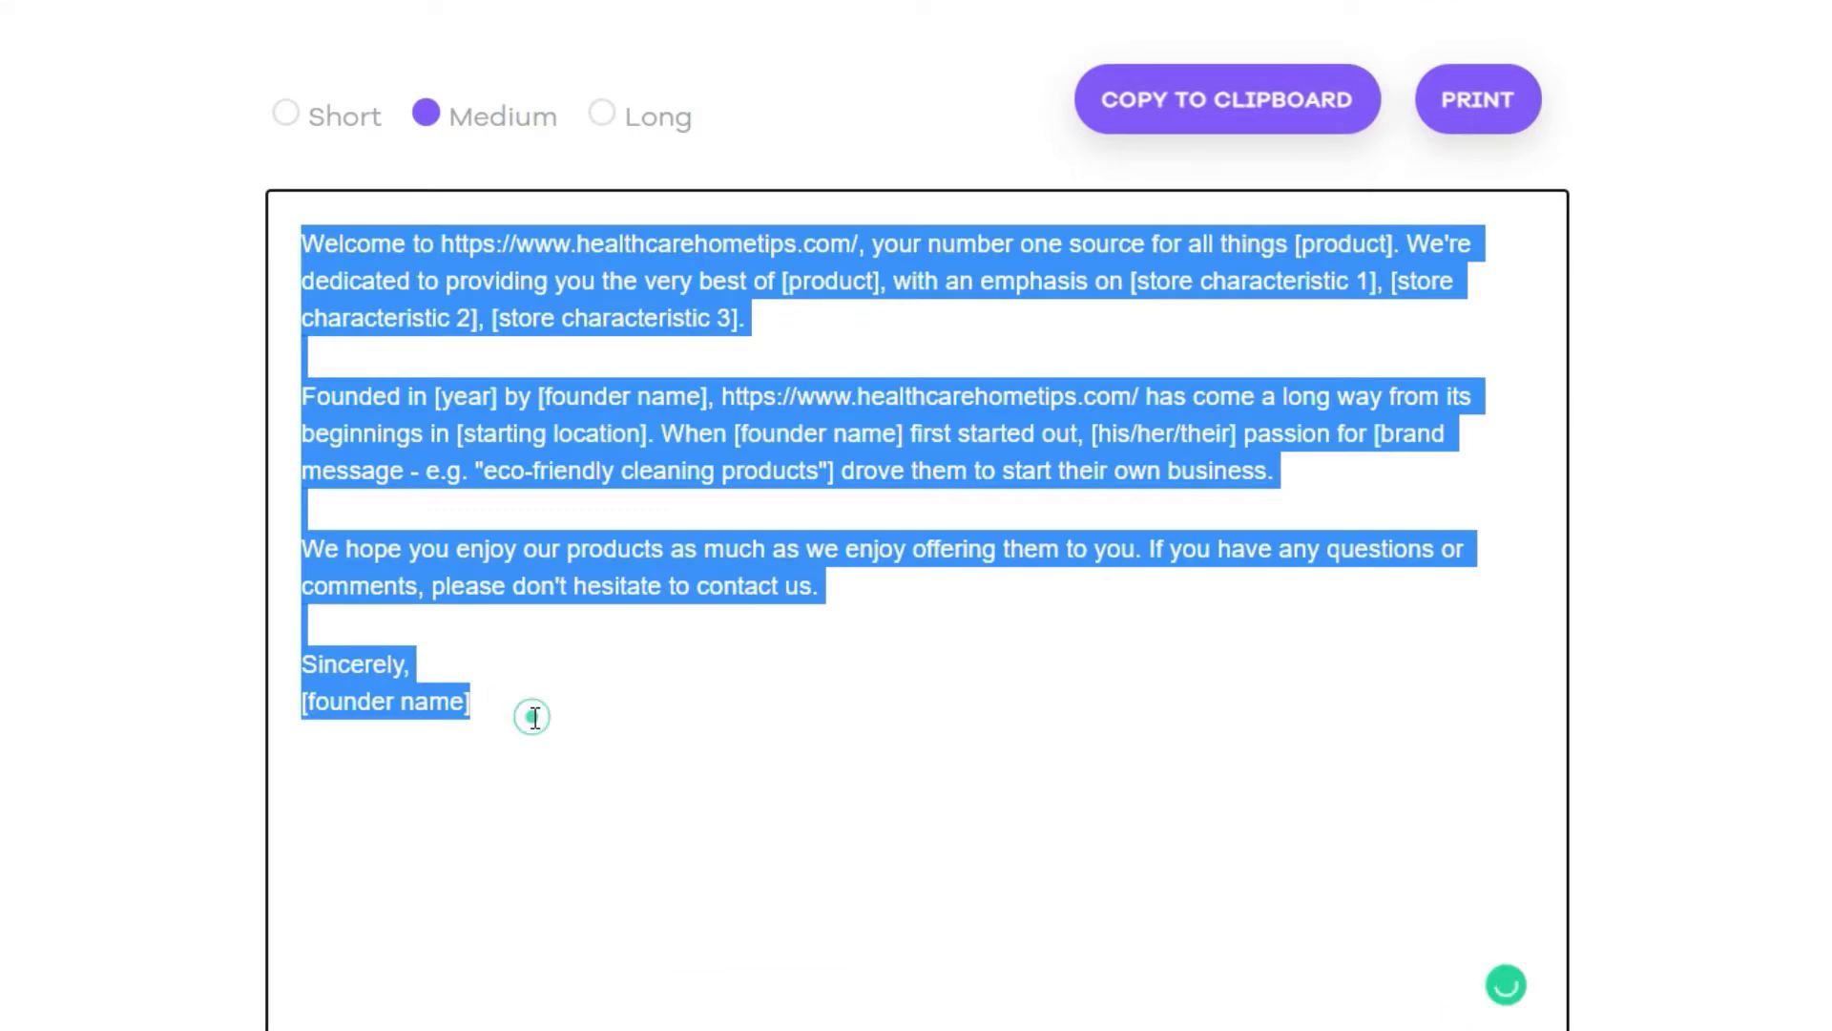
left_click(535, 717)
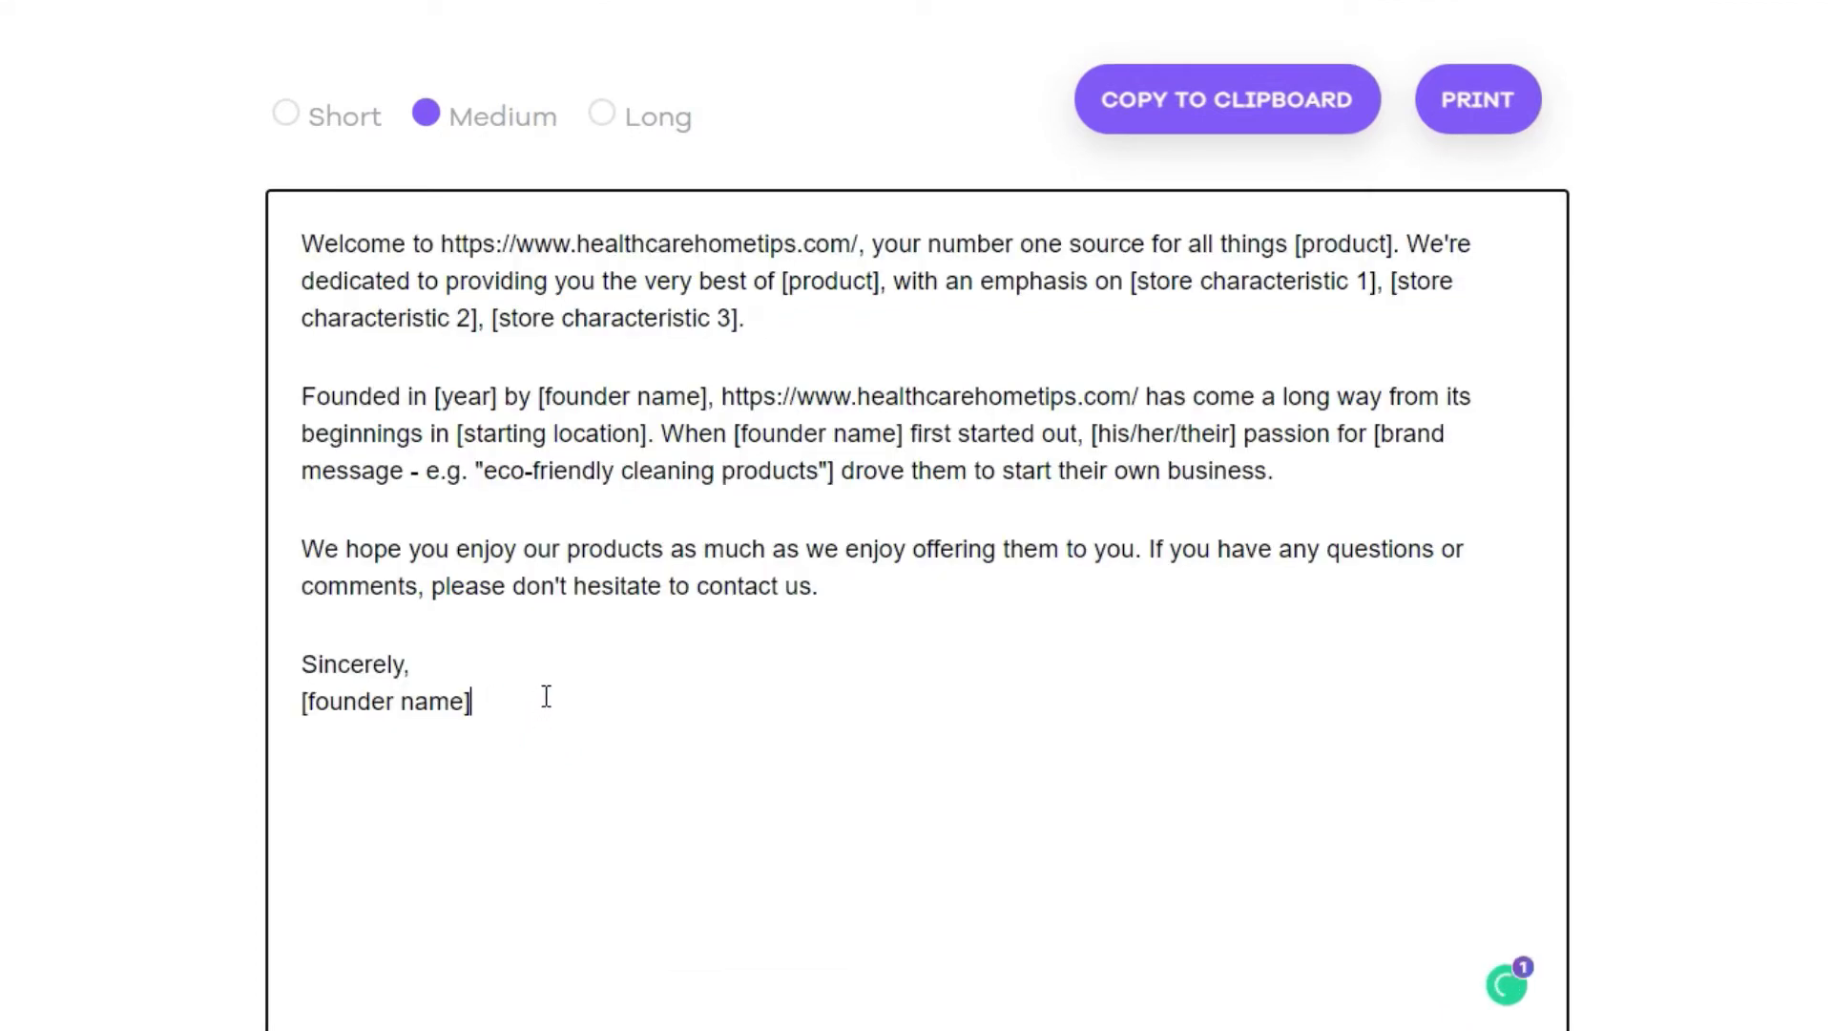
left_click(546, 697)
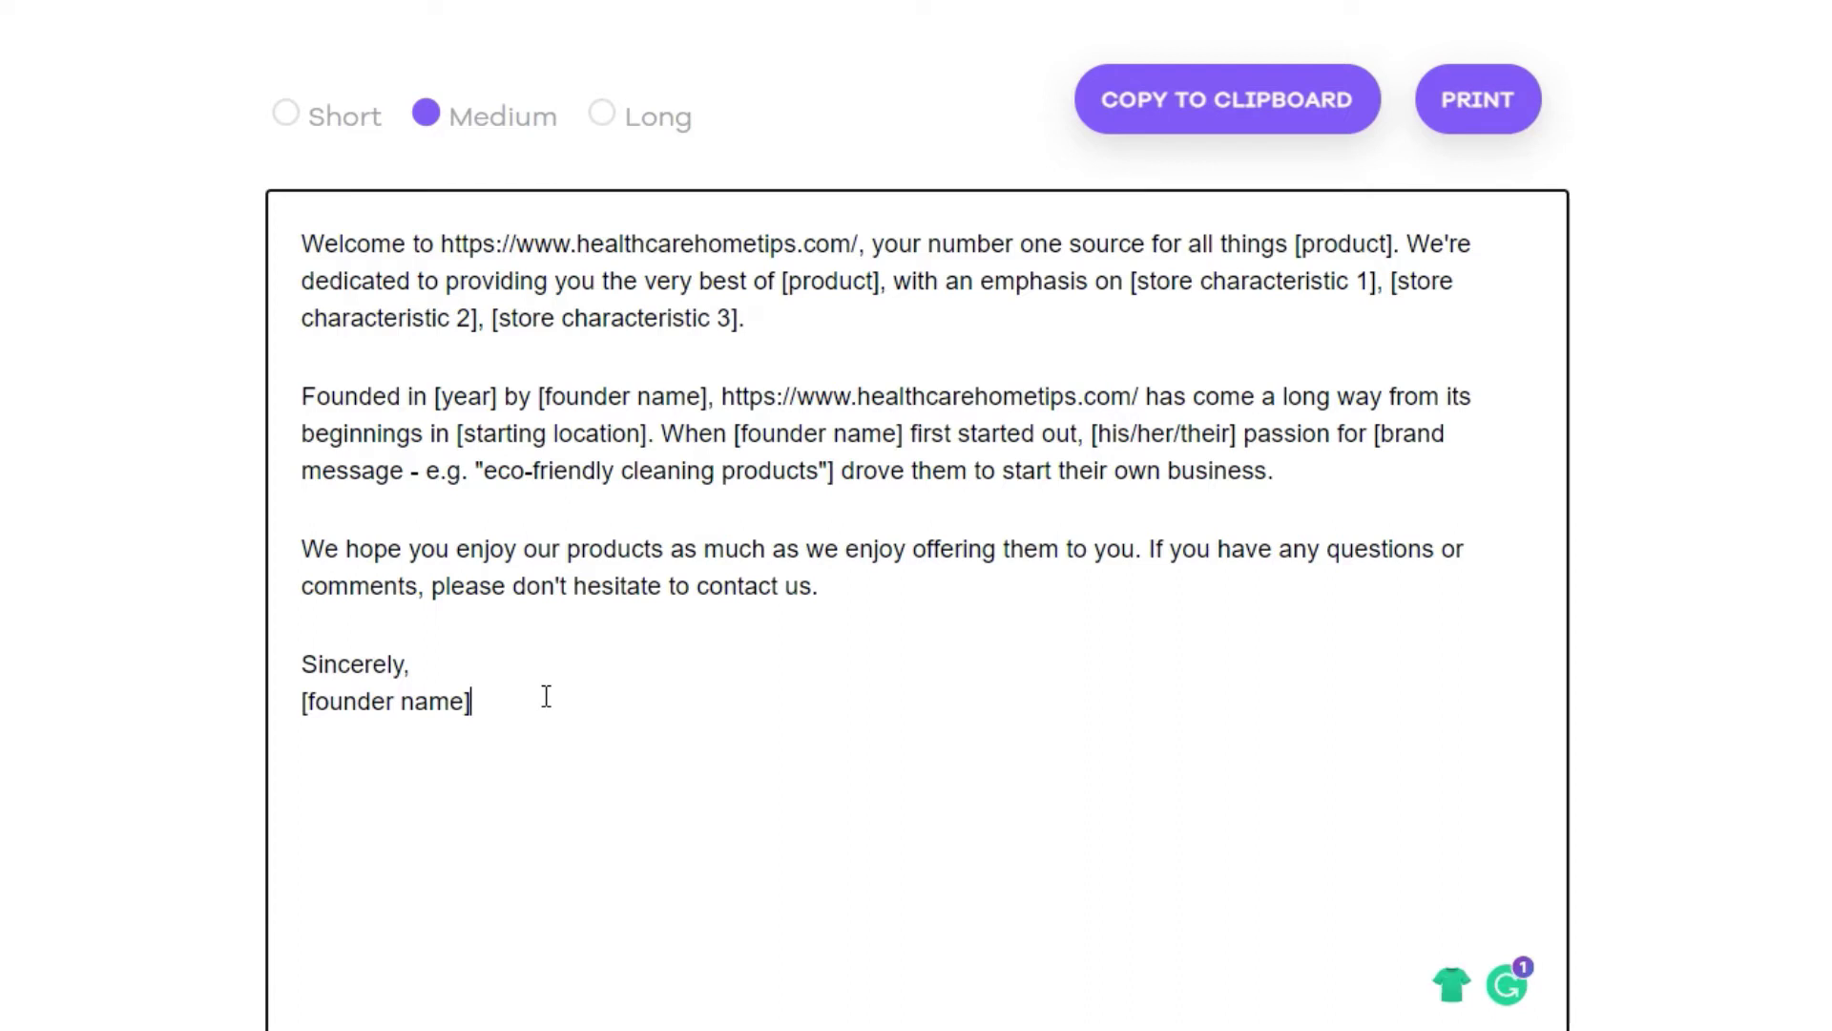
left_click(287, 115)
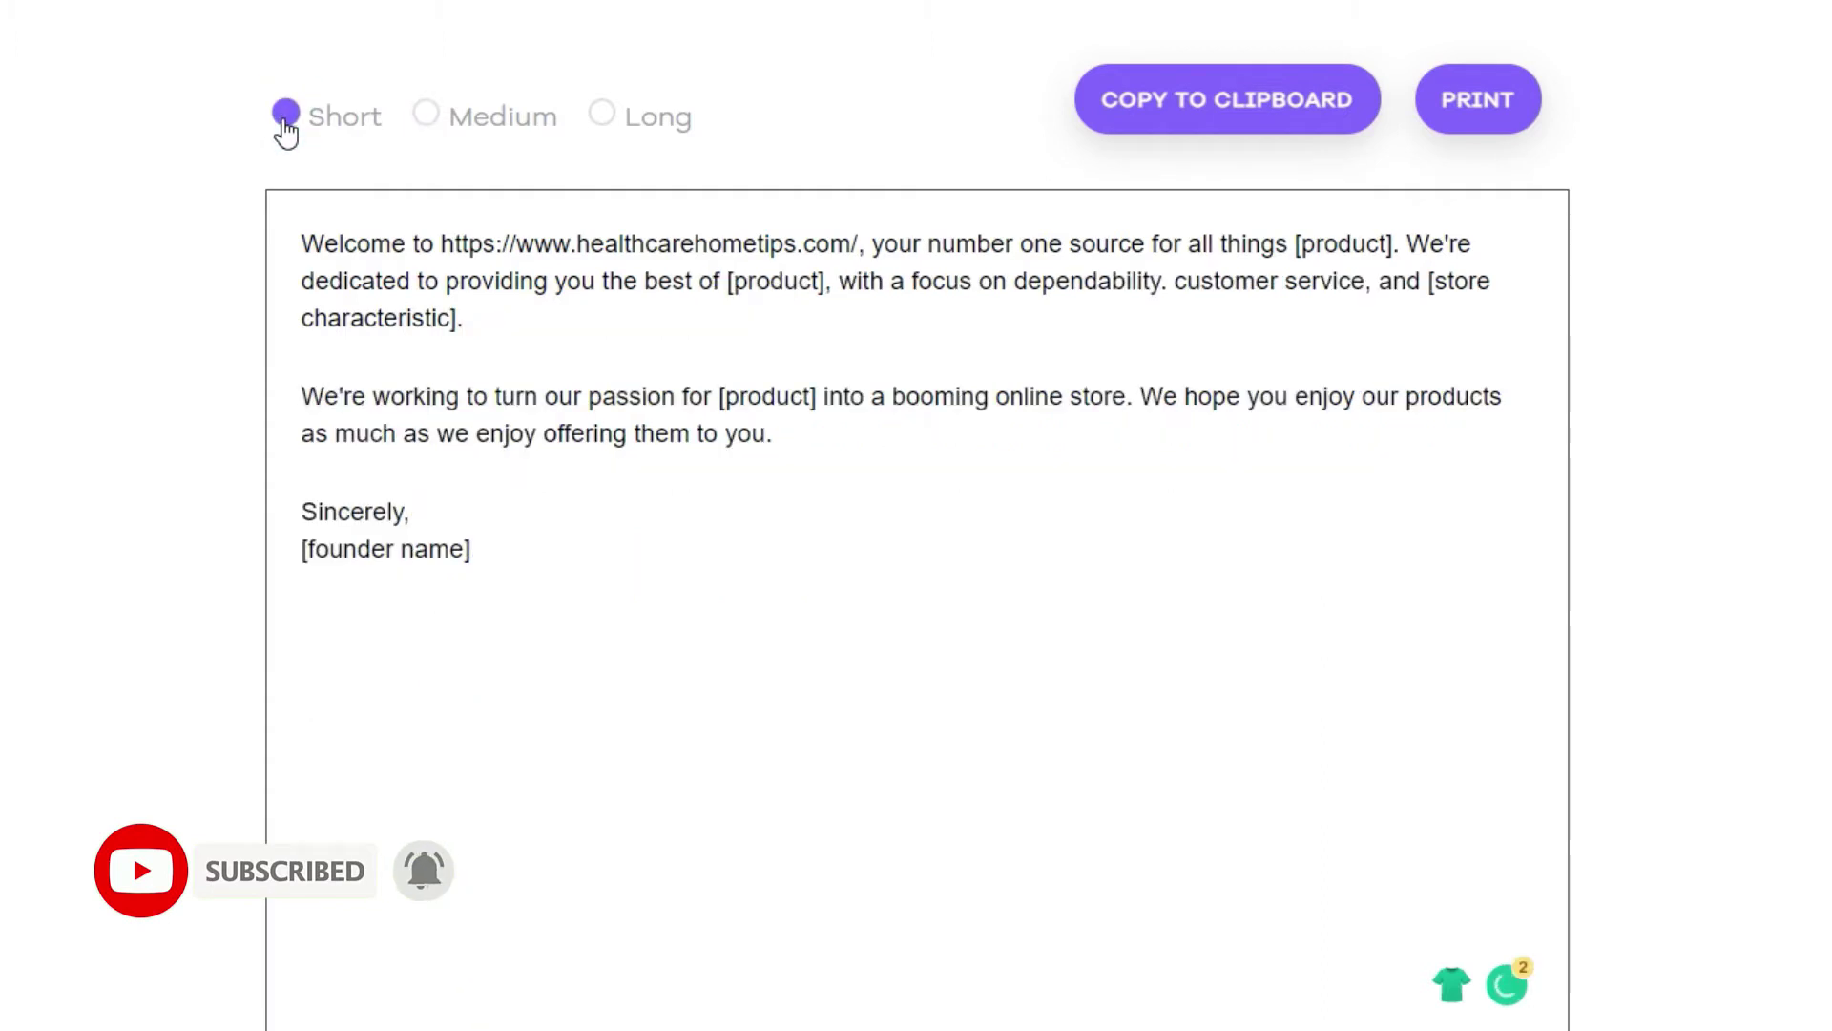
left_click(434, 130)
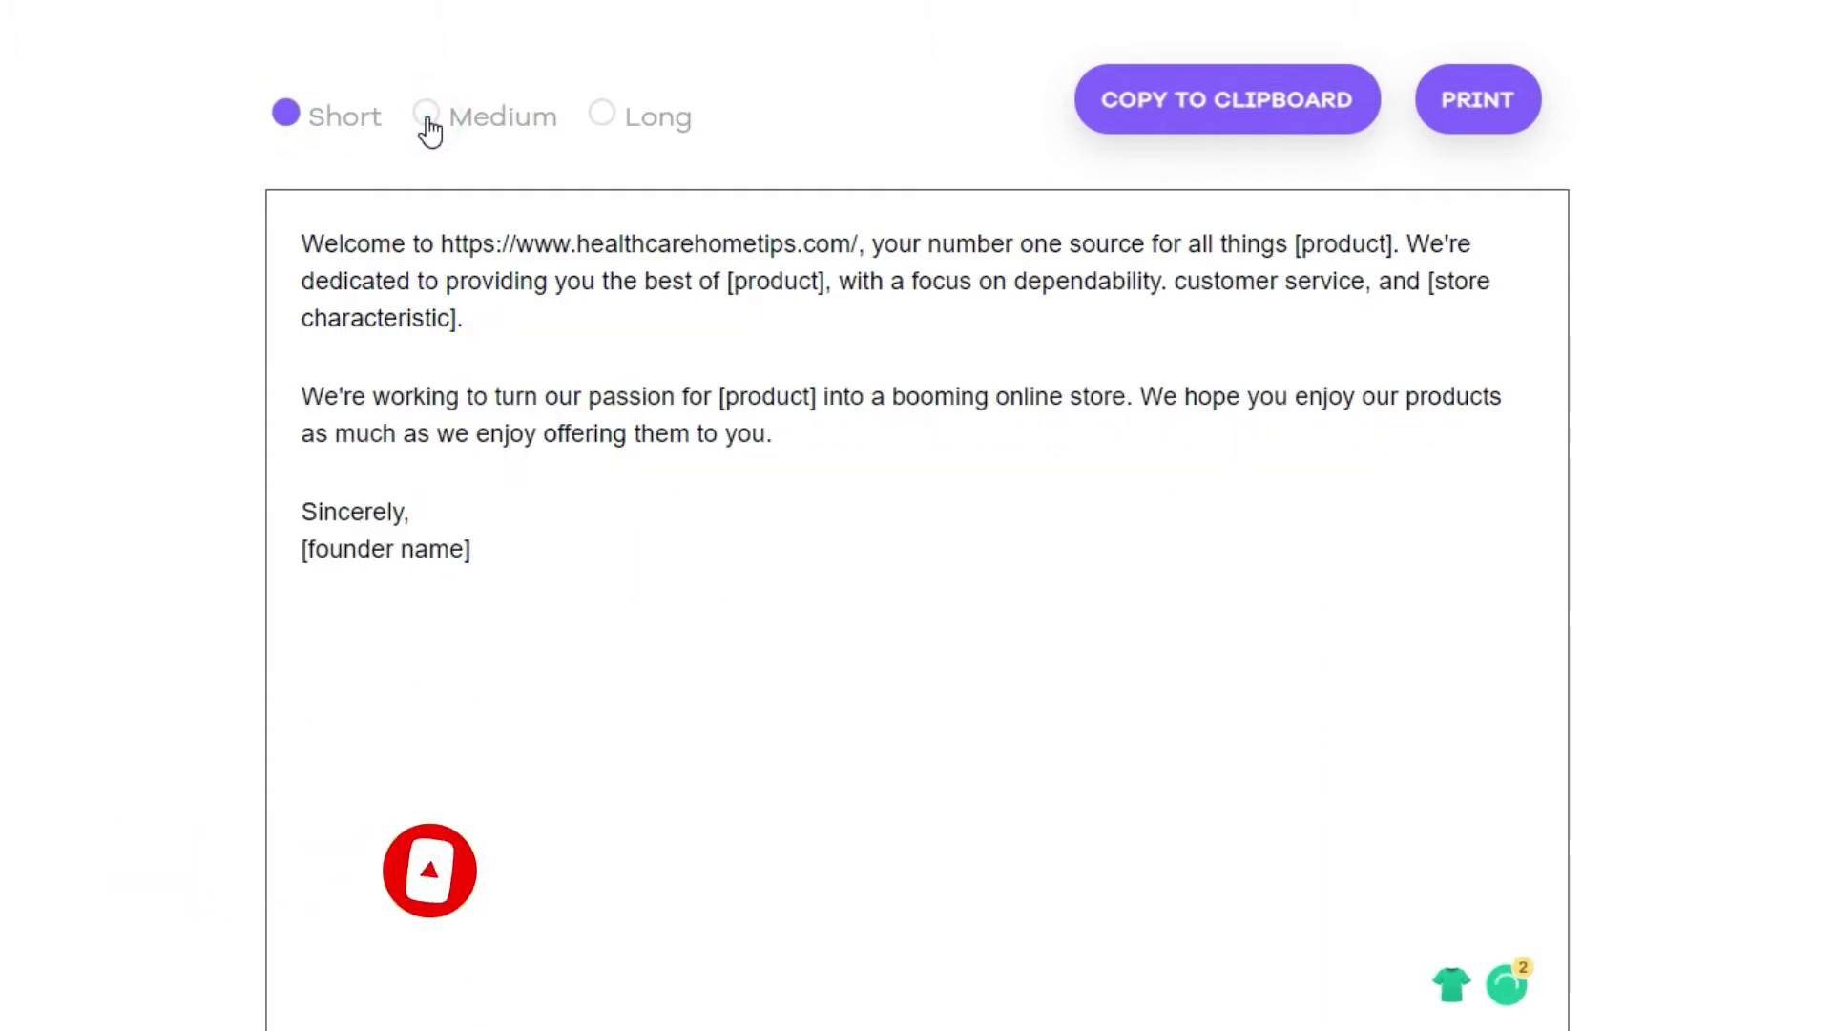
left_click(604, 131)
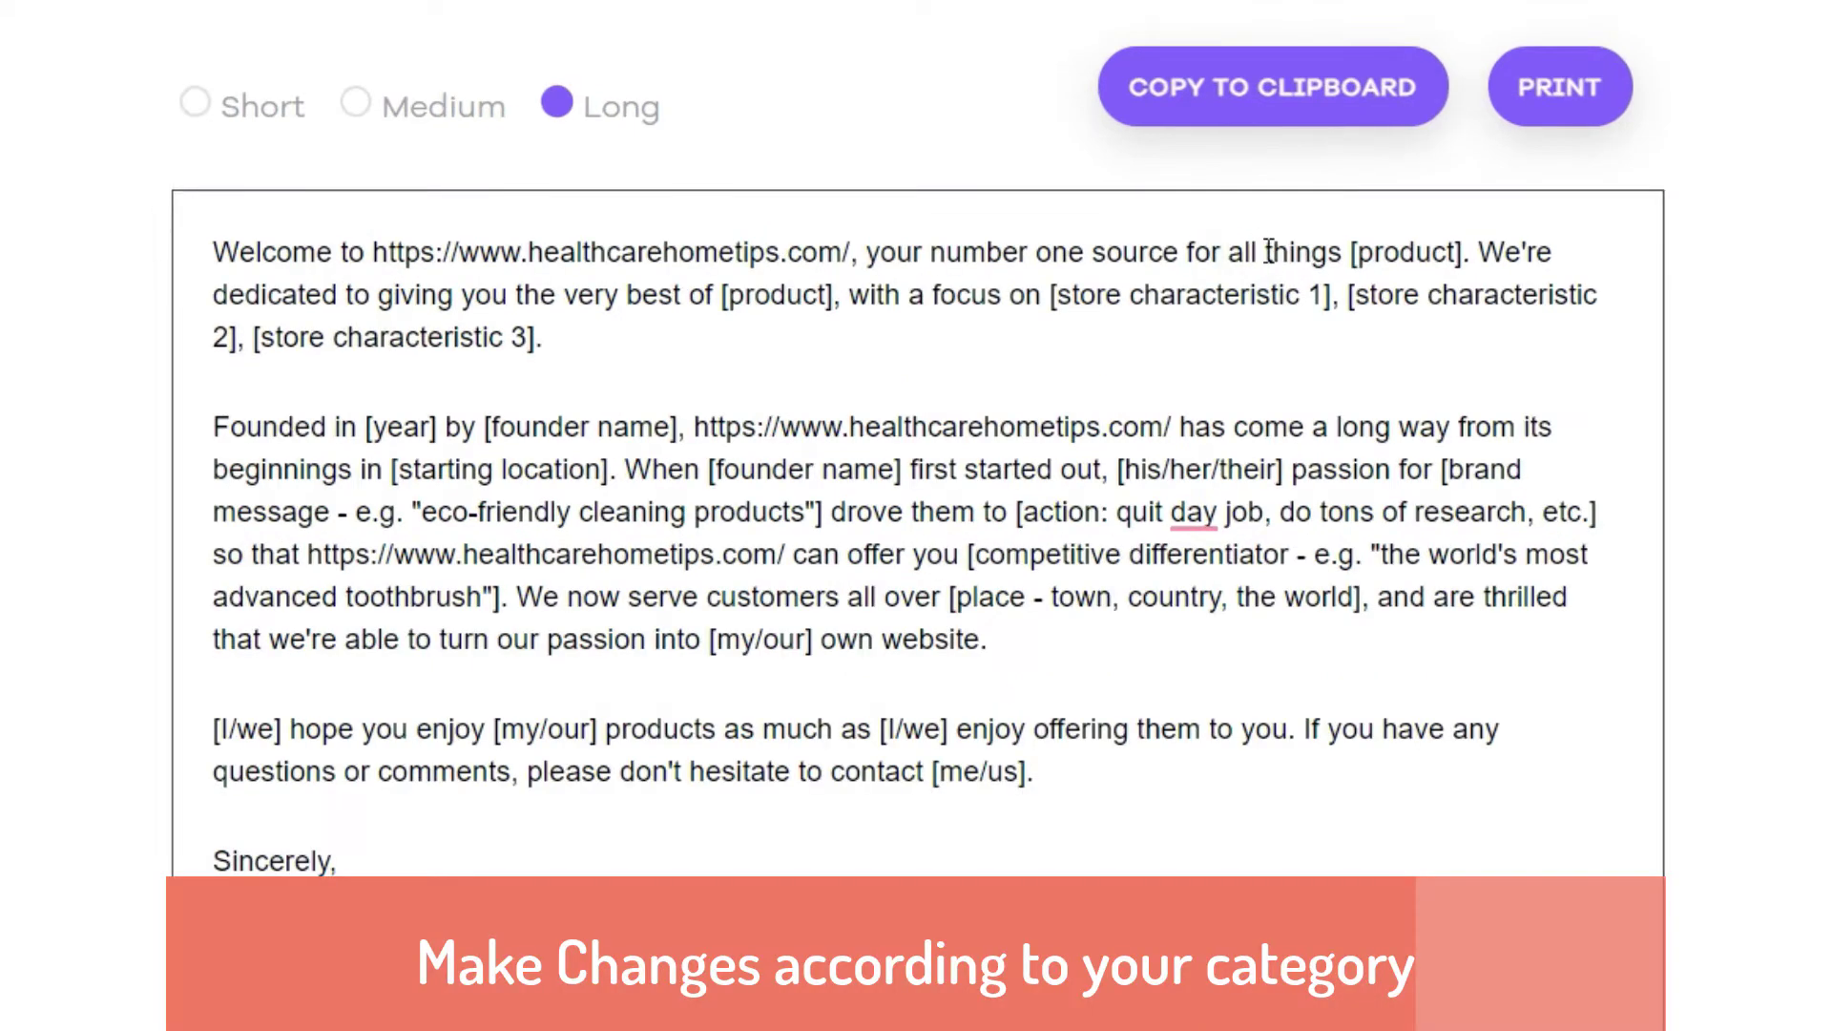
- In the opening paragraph, replace "things [product]" with "information about your healthcare" and the remaining [product] placeholder with "Home made remedies"
left_click_drag(1222, 246, 1396, 244)
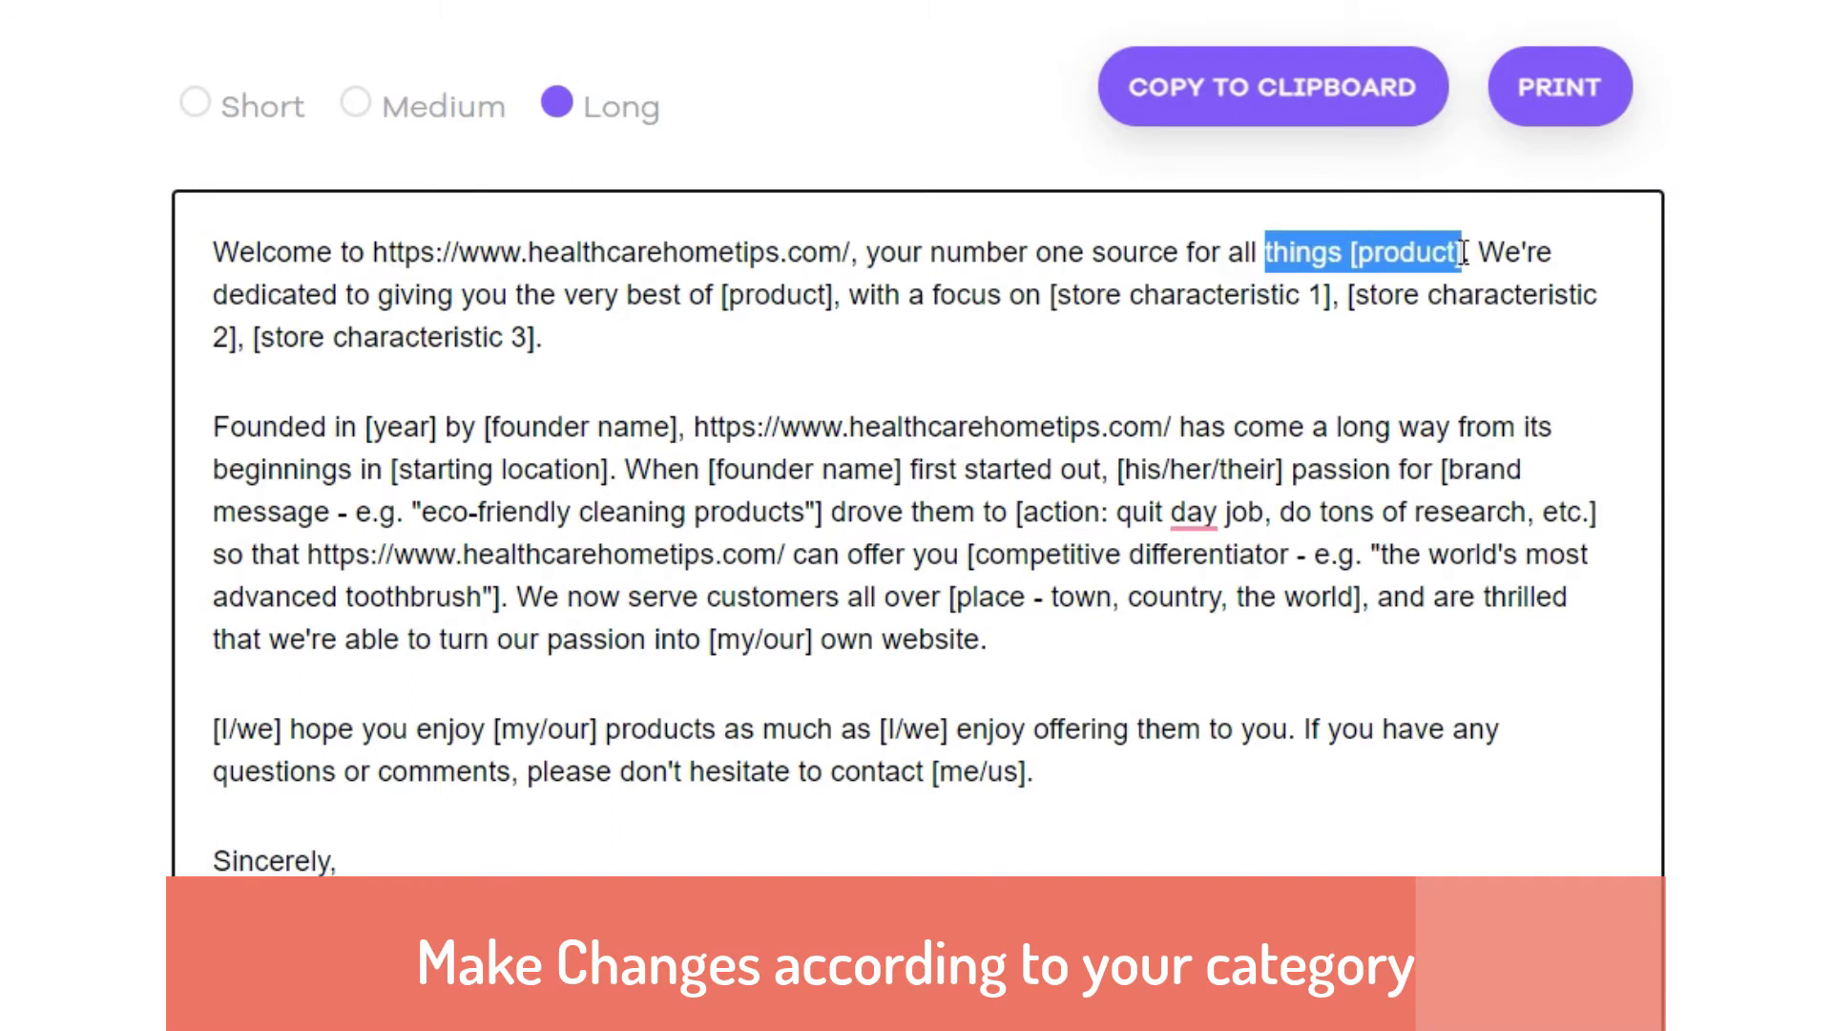
type("information about your healthcare")
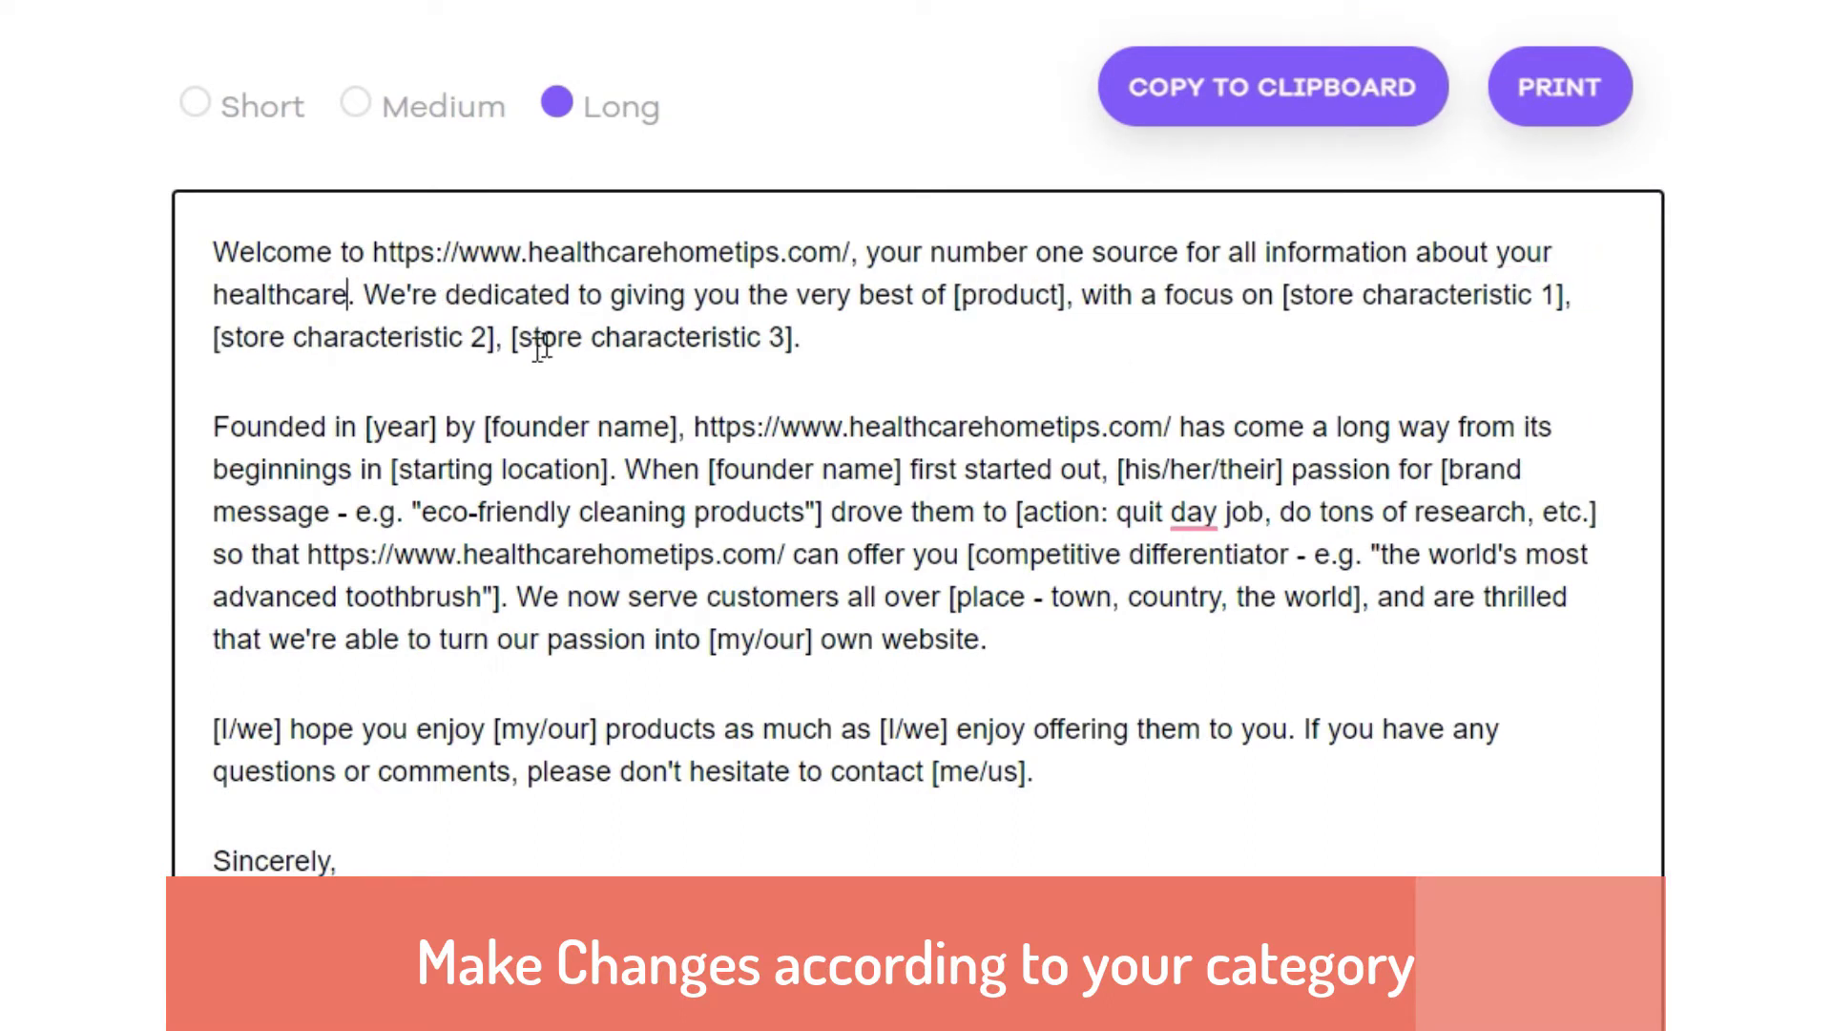
left_click_drag(952, 296, 1066, 296)
type("Home made remedies")
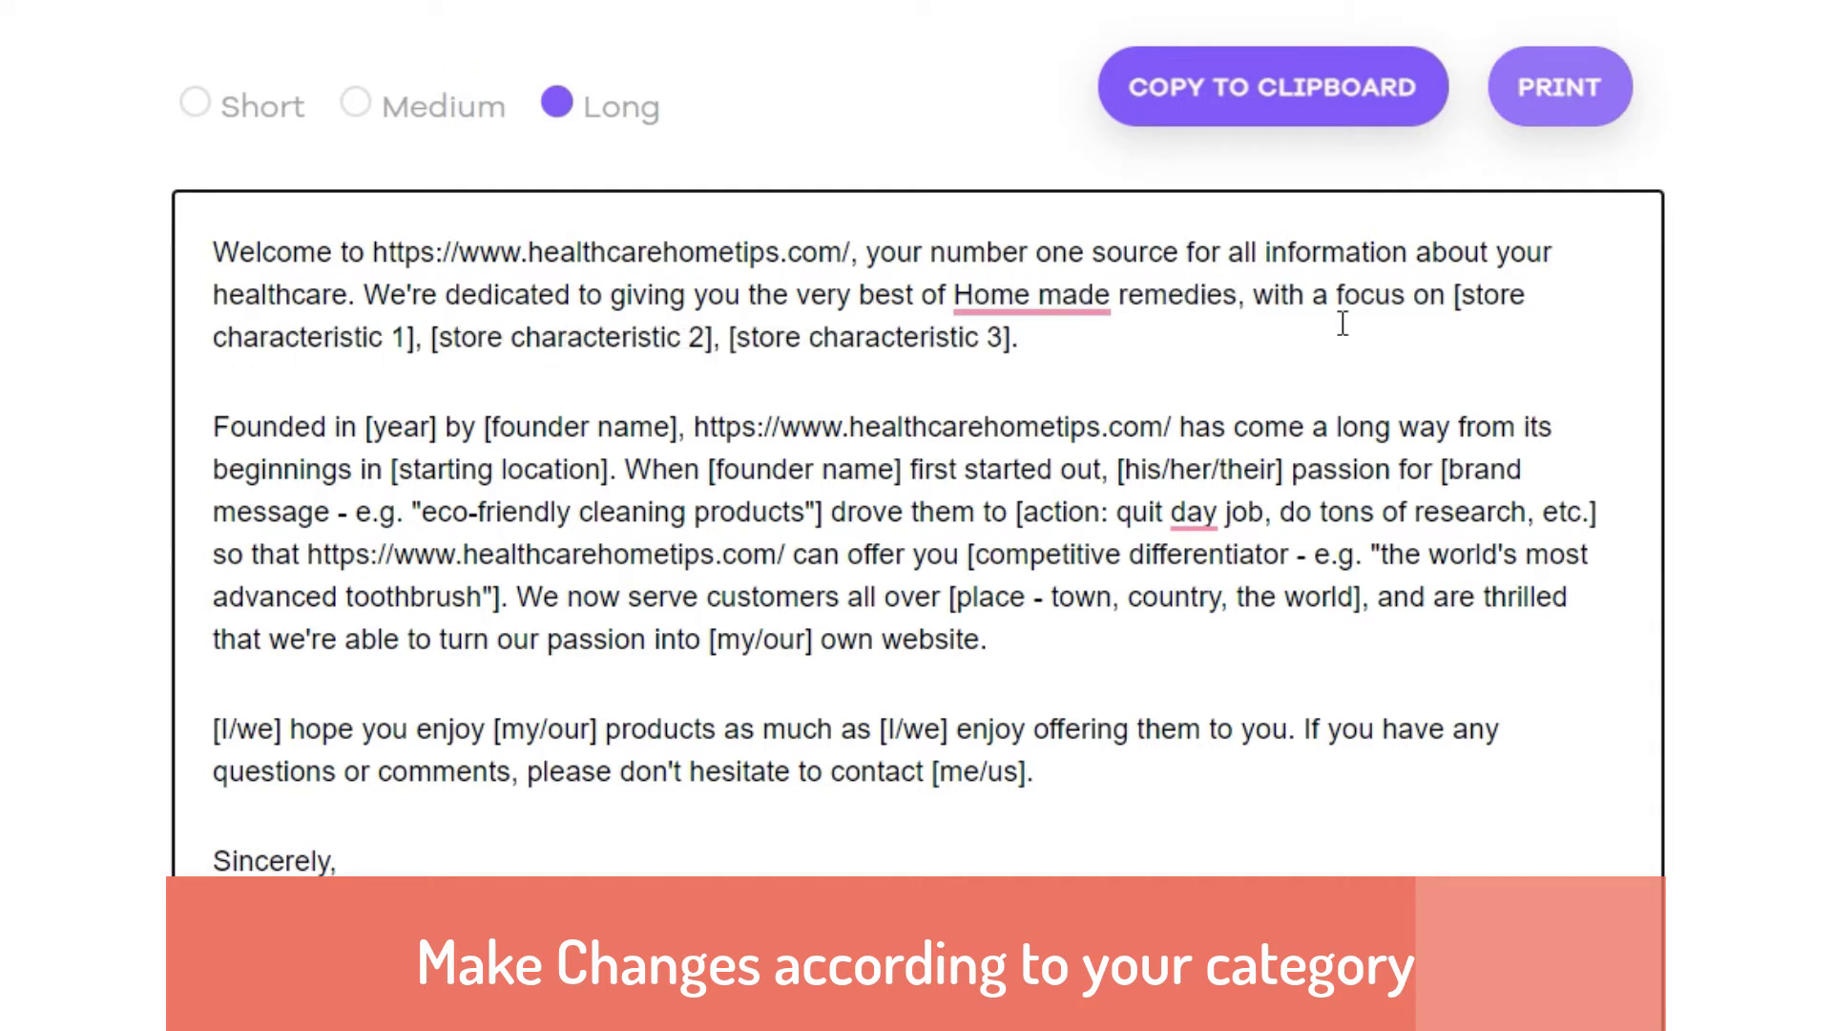
- Correct "Home made" to "Homemade", end the sentence after "remedies" and delete the rest with the store characteristic placeholders
mouse_move(1031, 298)
left_click(1069, 626)
left_click(1238, 295)
type(".")
left_click(1057, 349, "shift")
key("BackSpace")
- In the founding sentence, replace the year with 2015, the founder name with the owner's full name and the starting location with "Pakistan"
left_click_drag(367, 385, 672, 385)
type("2015 by Muhammad Safdar Shaheen")
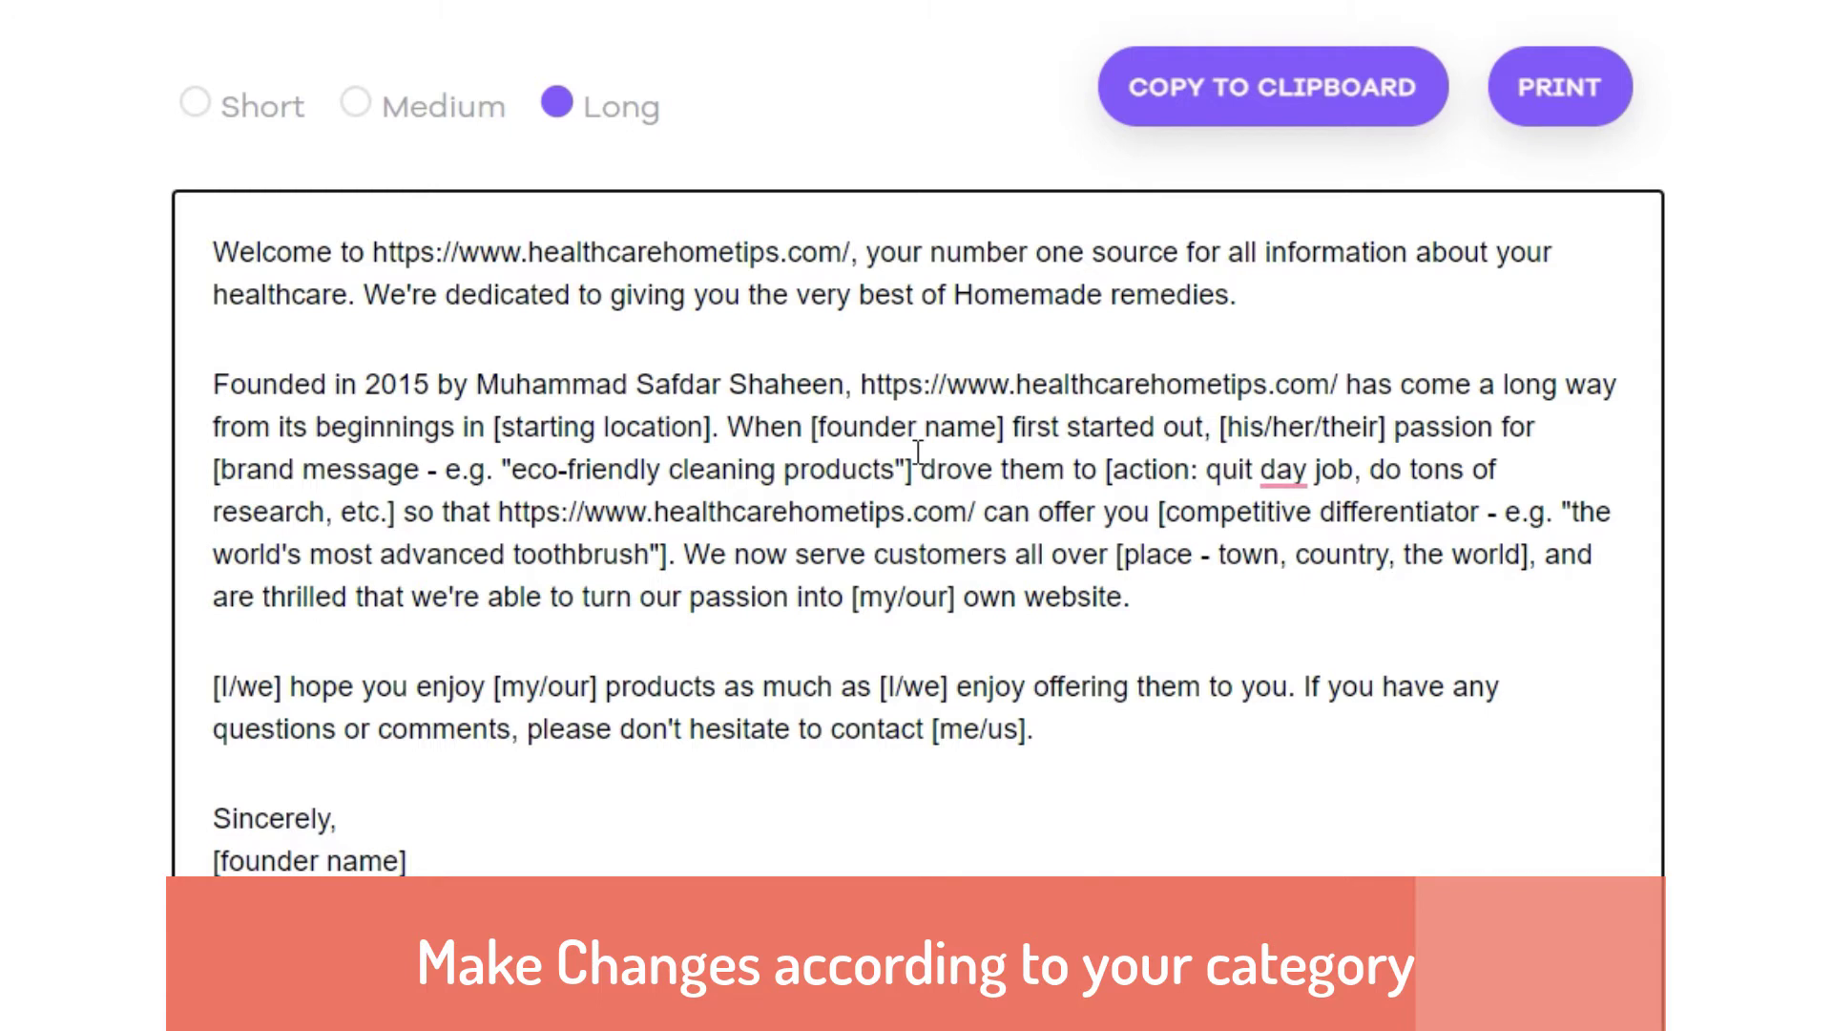
left_click(875, 396)
left_click_drag(489, 439, 716, 431)
type("Pakistan")
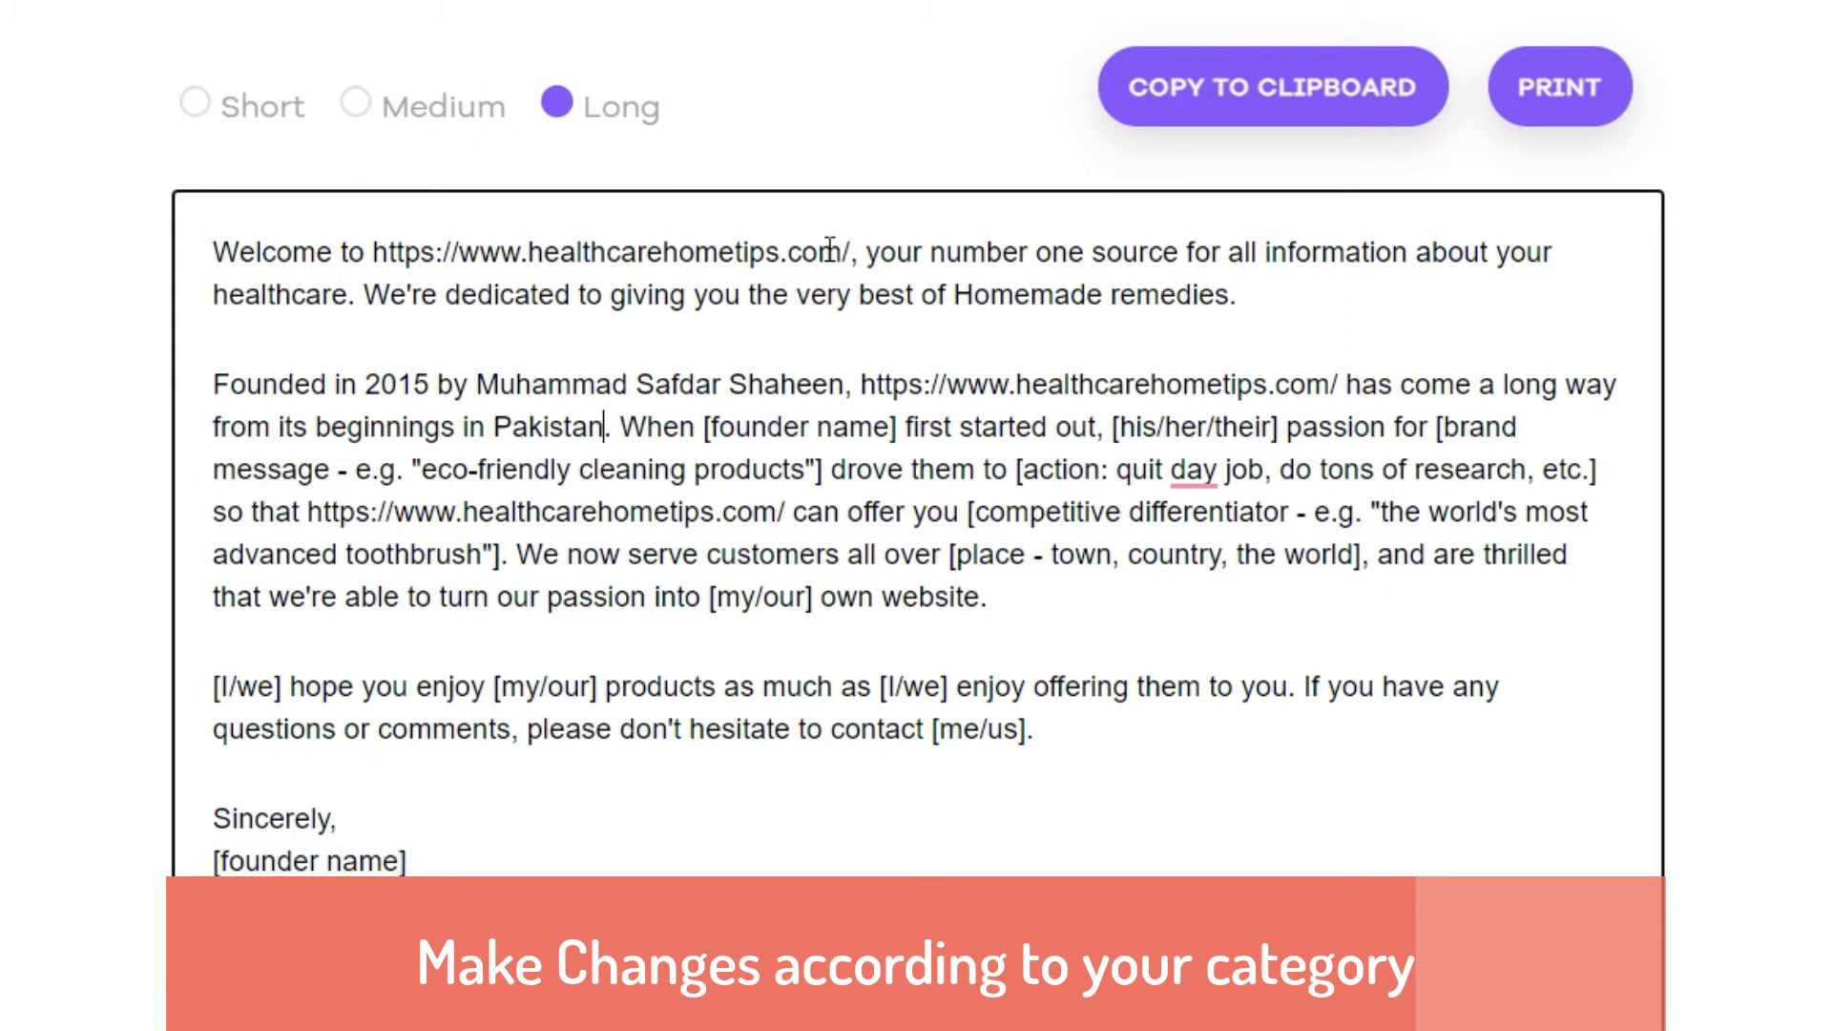
- In the "first started out" sentence, replace the founder placeholder with the owner's full name and reduce [his/her/their] to "his"
left_click_drag(707, 429, 897, 429)
type("Muhammad Safdar Shaheen")
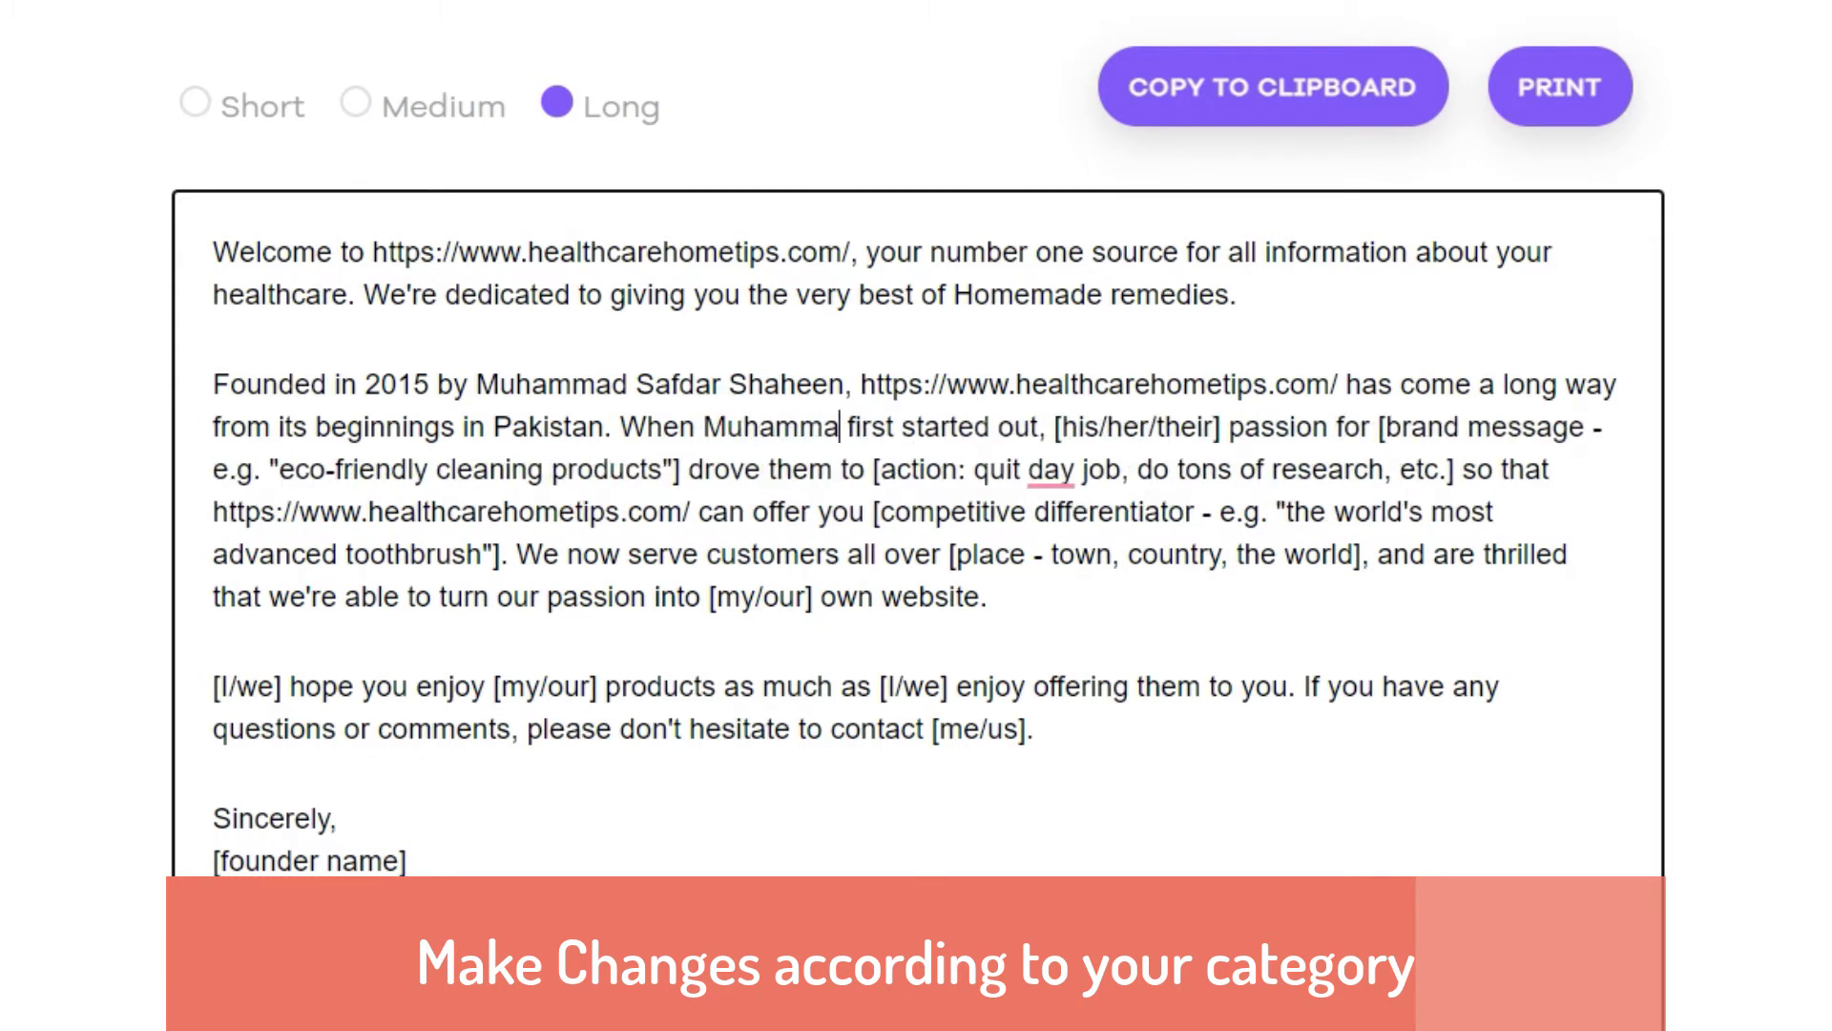
left_click(1287, 433)
key("Delete")
key("Right")
key("Right")
key("Right")
key("Delete")
key("Delete")
key("Delete")
key("Delete")
key("Delete")
key("Delete")
key("Delete")
key("Delete")
key("Delete")
key("Delete")
key("Delete")
- Replace the brand message placeholder with "healthcare home tips." and delete the rest of that sentence up to the following blog address
left_click(1485, 432)
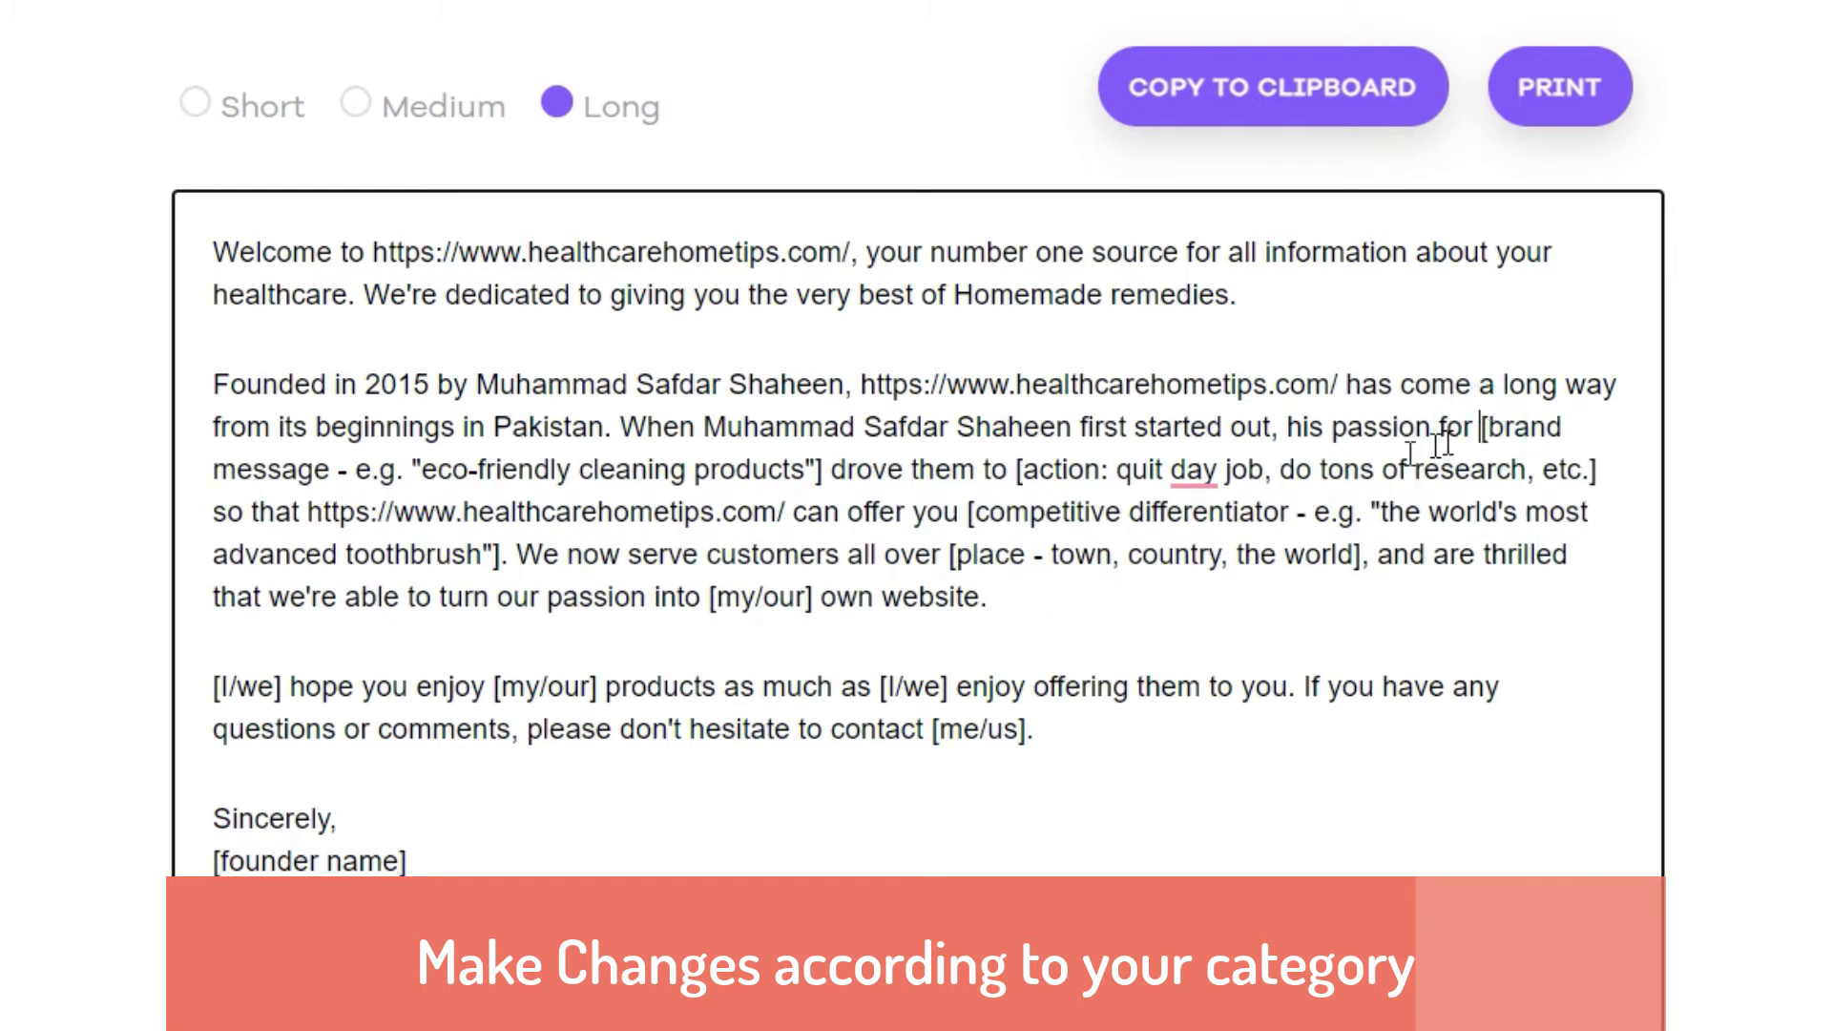
left_click_drag(1482, 431, 406, 472)
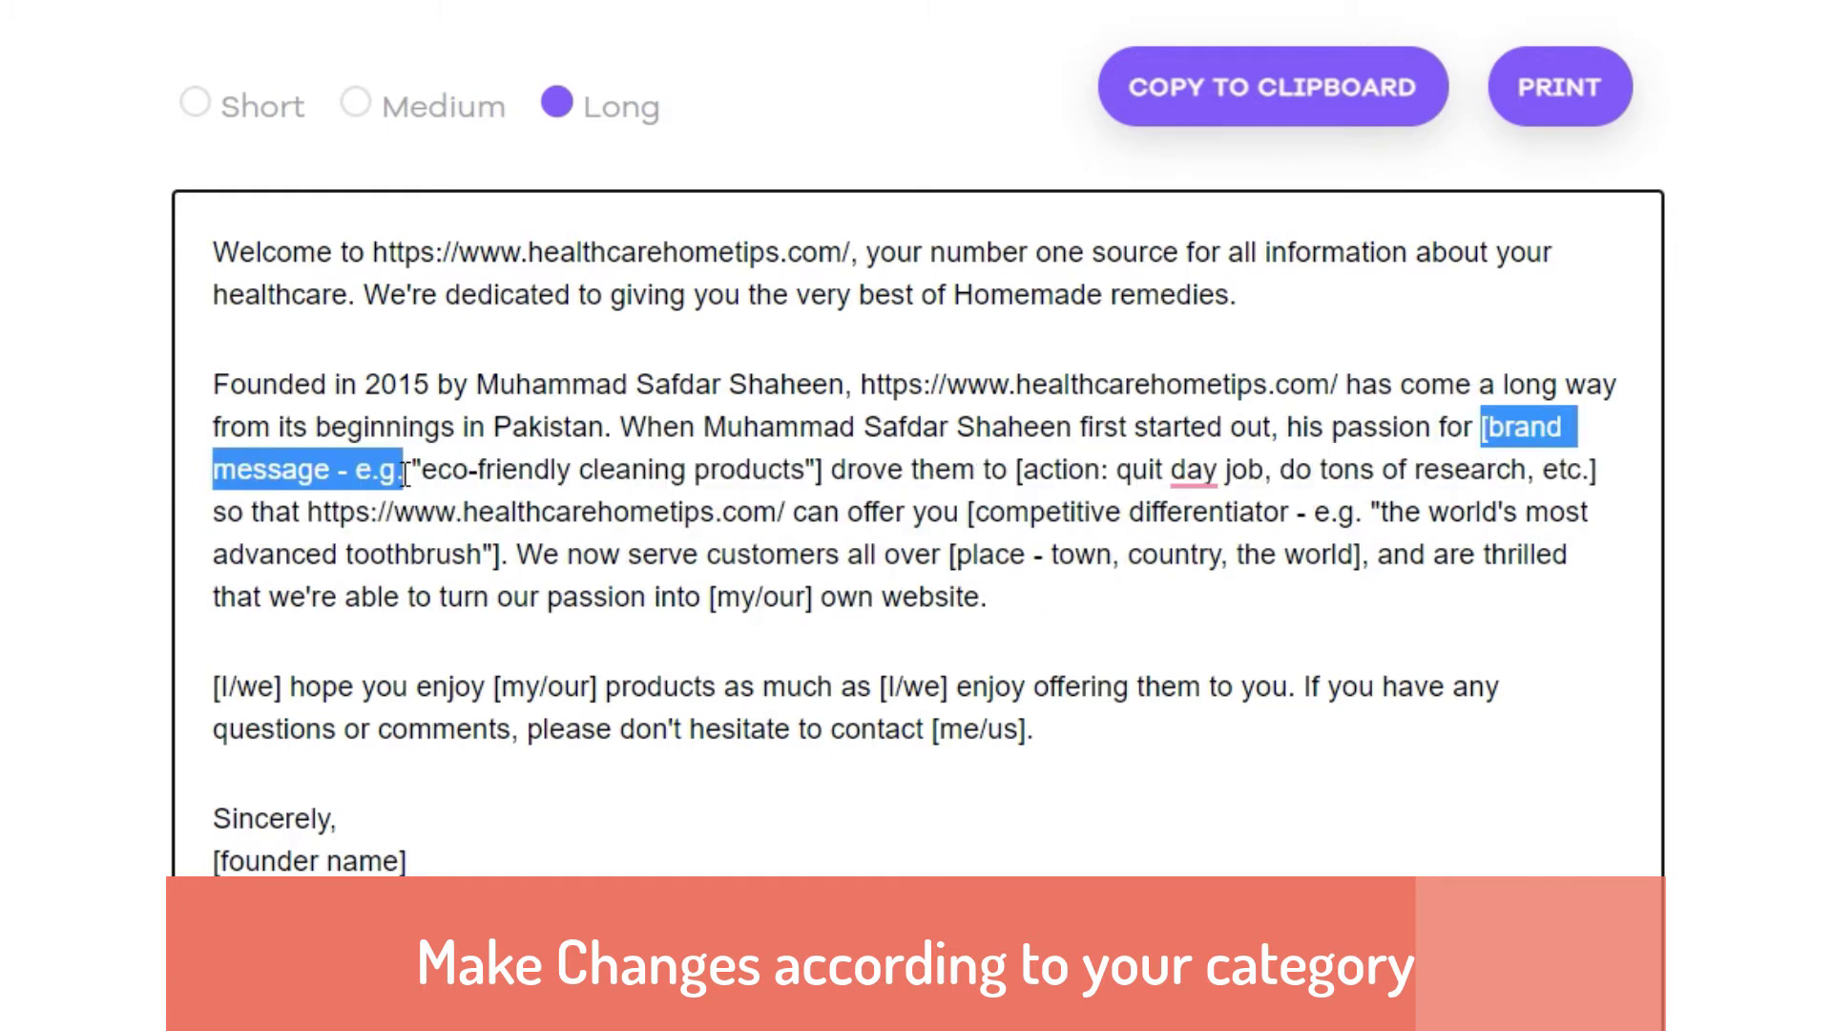
type("healthcare home t")
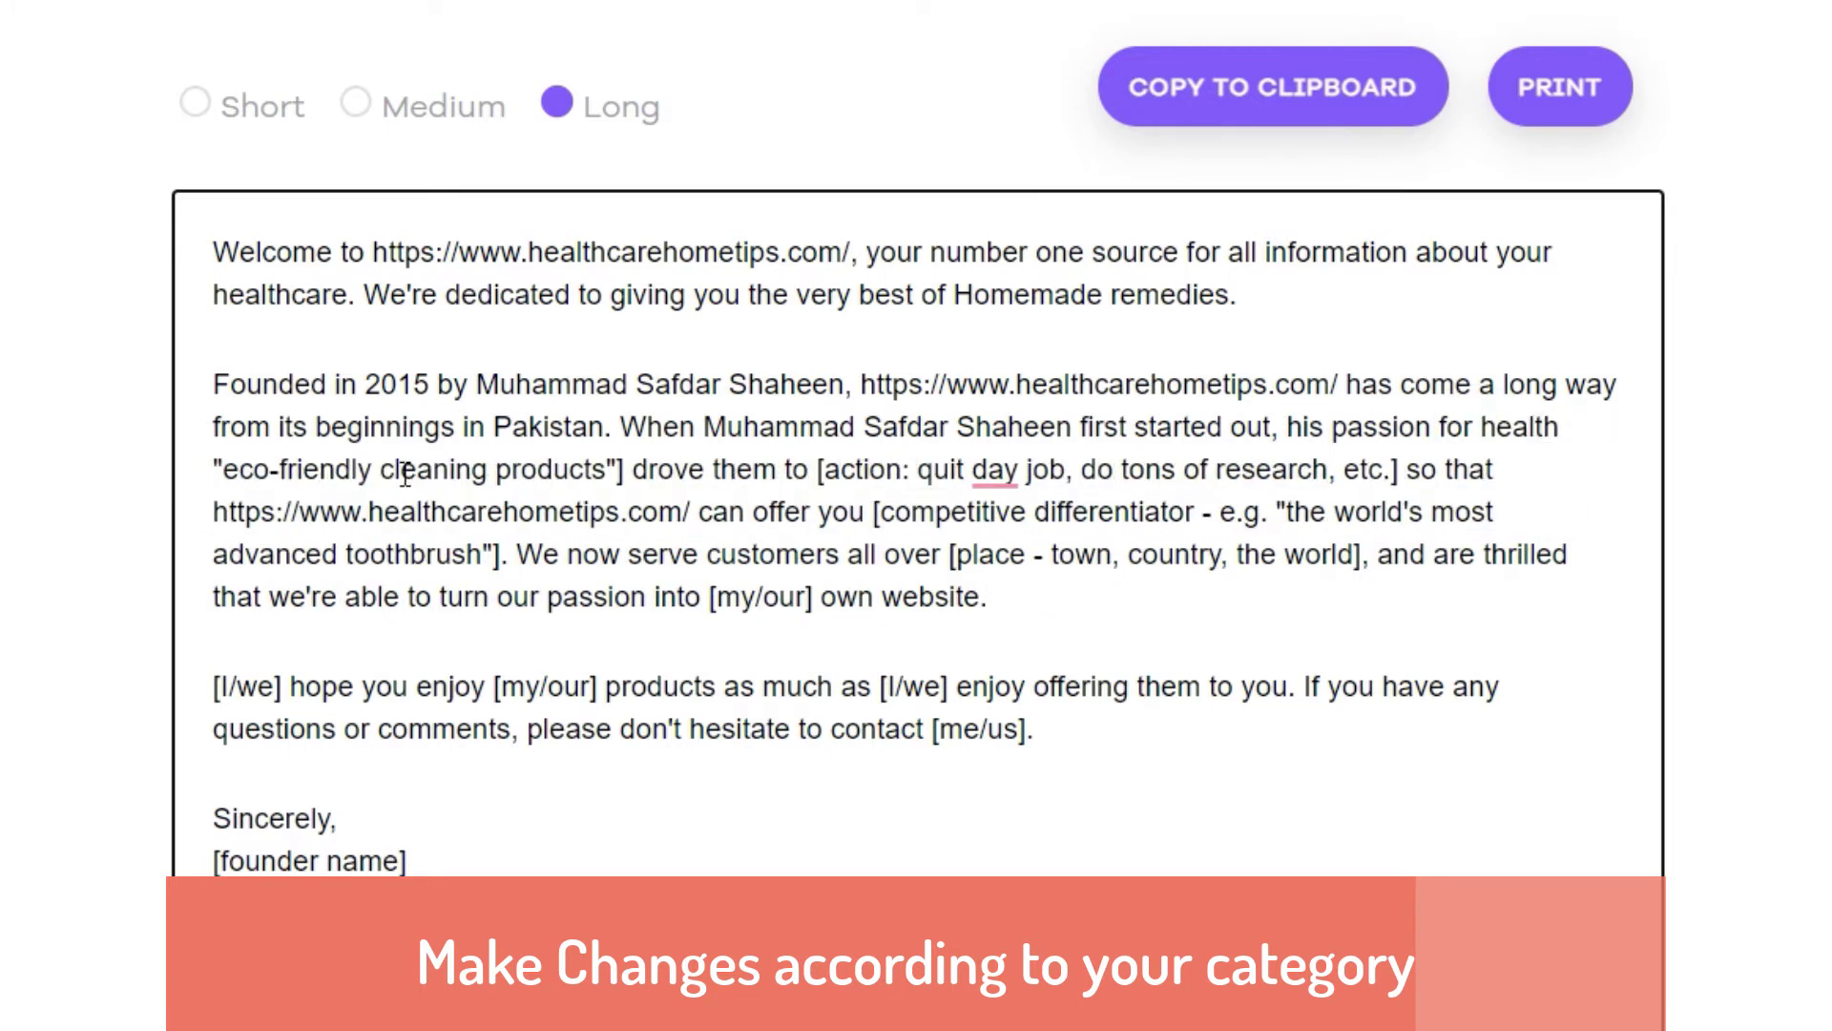
type("ips")
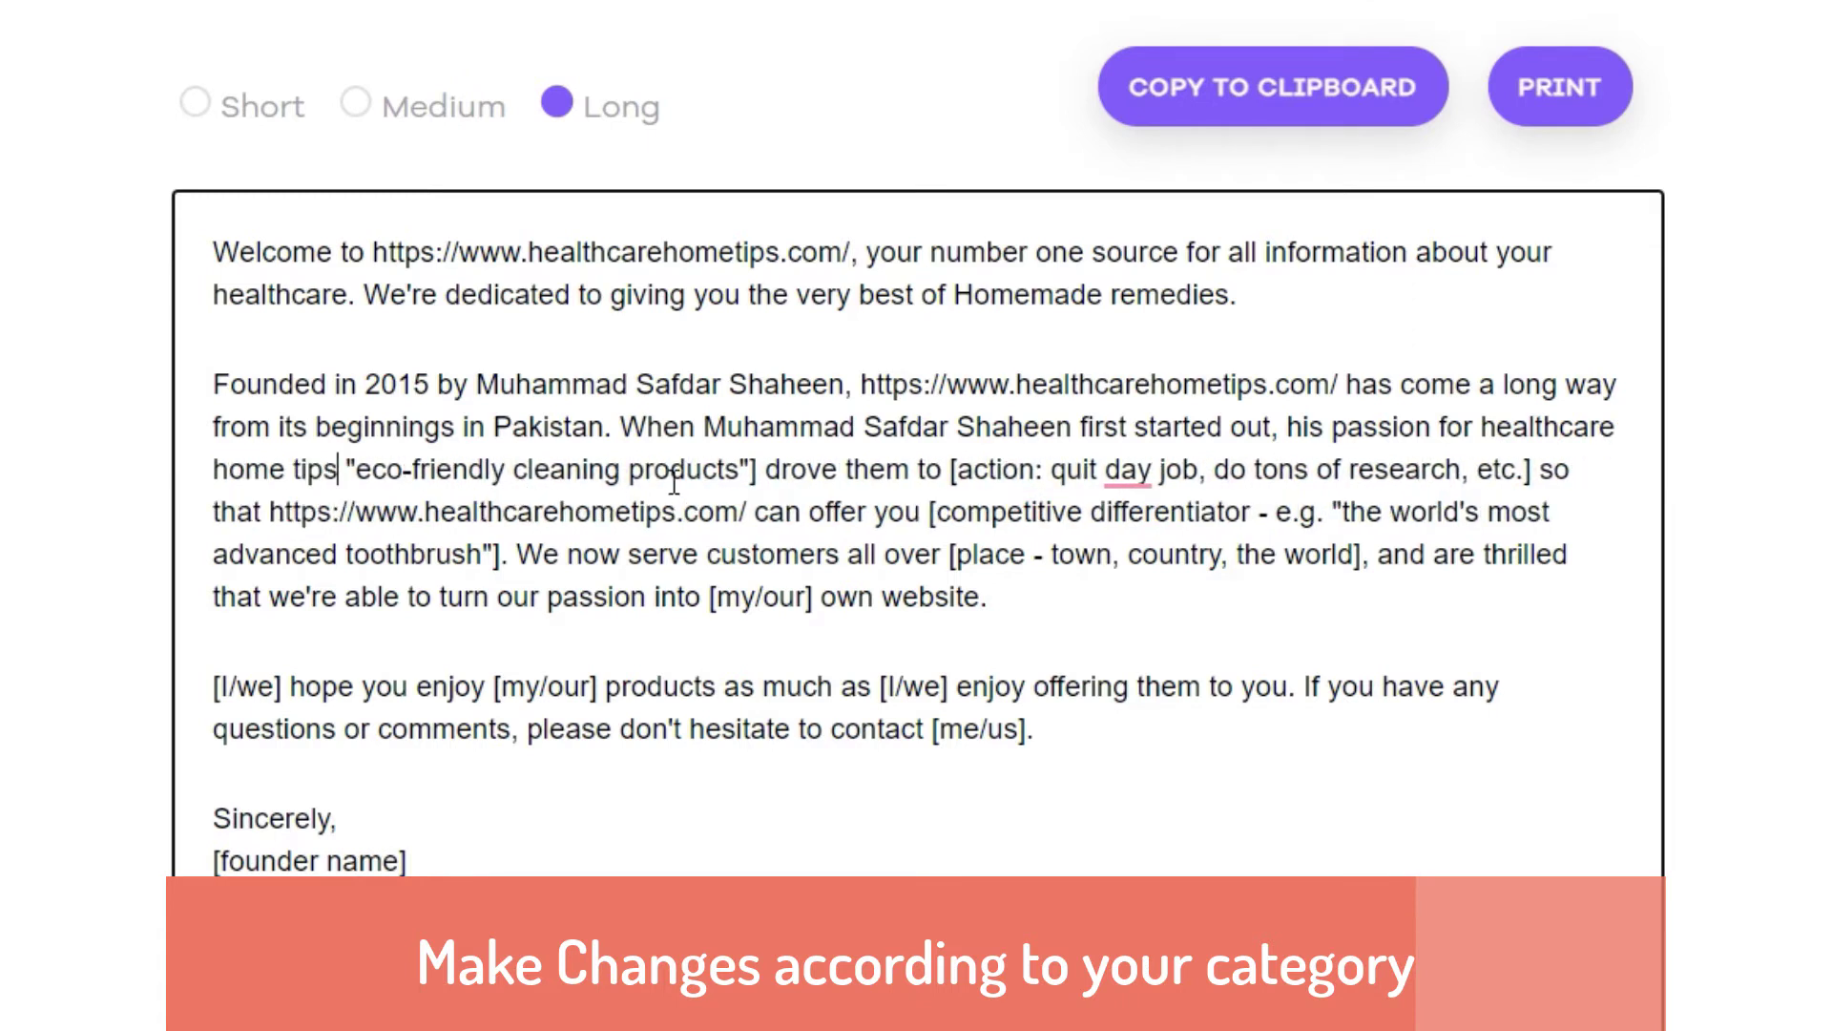
left_click_drag(349, 469, 744, 474)
key("Delete")
key("Delete")
key("Delete")
key("Delete")
left_click_drag(1213, 469, 340, 468)
type(".")
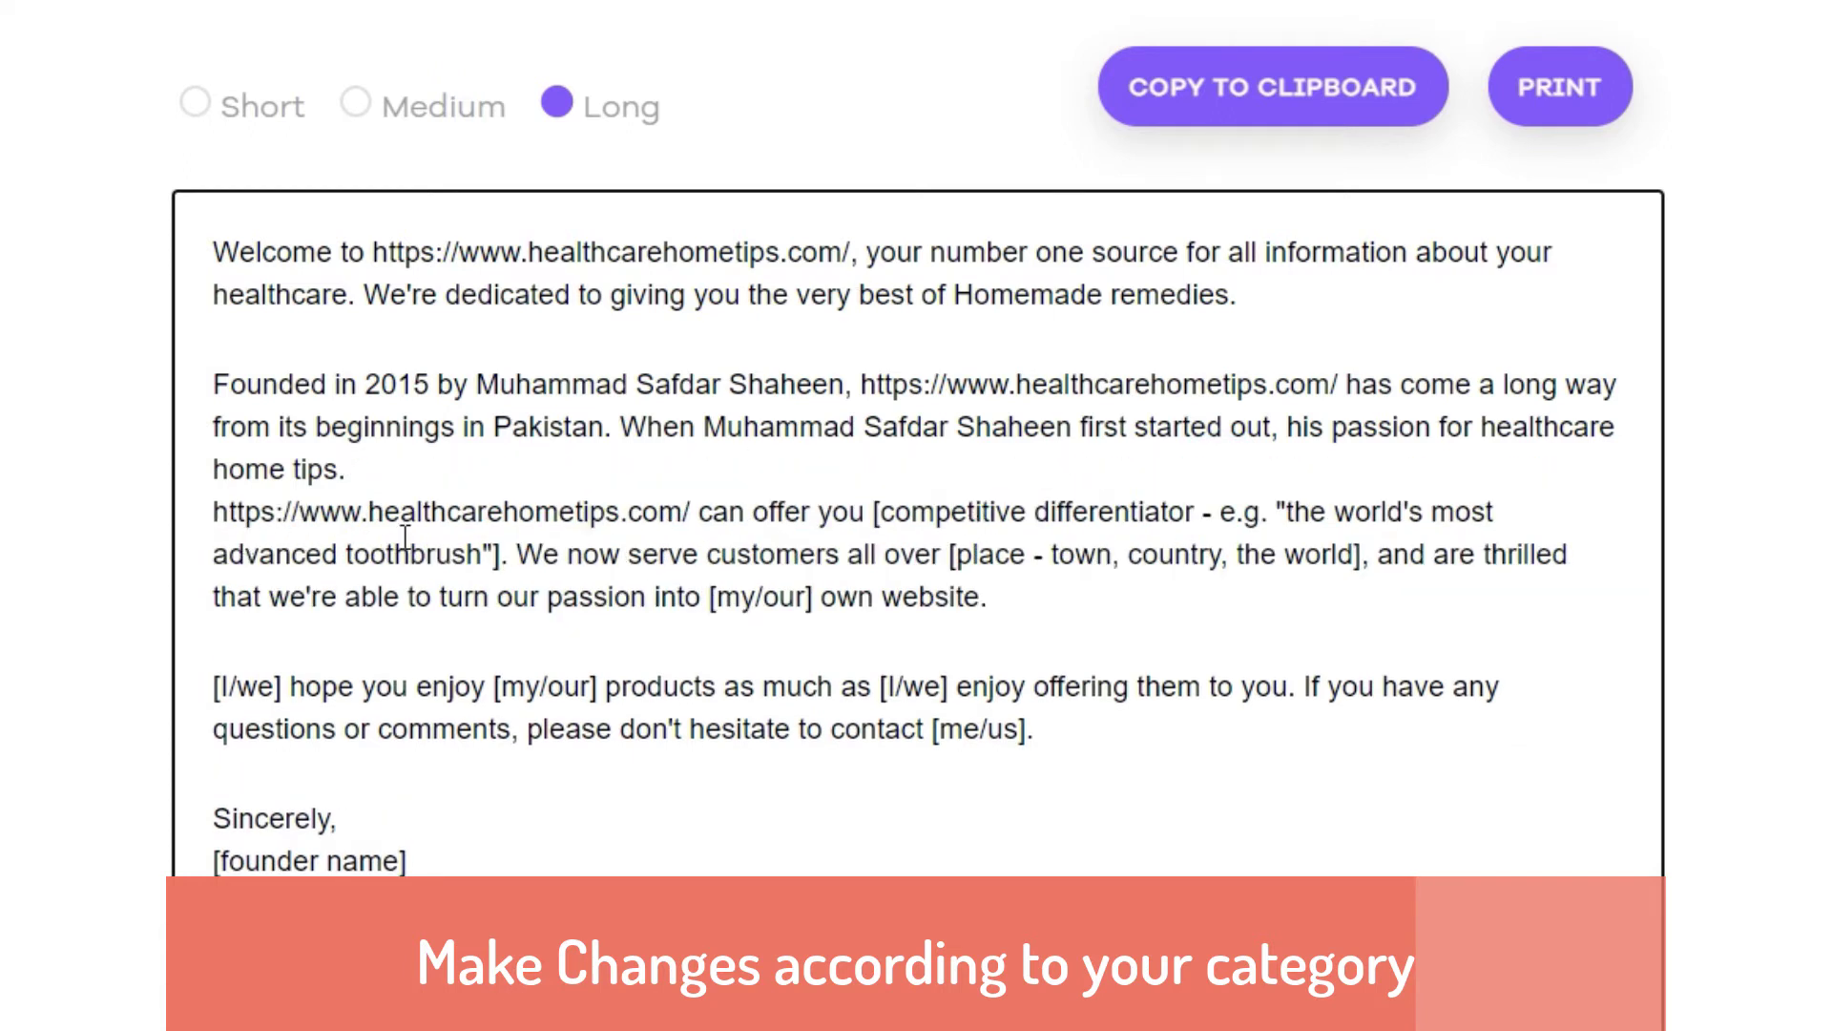
- Replace the whole competitive differentiator placeholder, including its toothbrush example, with "health care home tips."
left_click_drag(872, 514, 1195, 513)
type("health care home tips.")
key("Delete")
key("Delete")
key("Delete")
key("Delete")
key("Delete")
key("Delete")
key("Delete")
key("Delete")
key("Delete")
key("Delete")
key("Delete")
key("Delete")
key("Delete")
key("Delete")
key("Delete")
key("Delete")
key("Delete")
key("Delete")
key("Delete")
key("Delete")
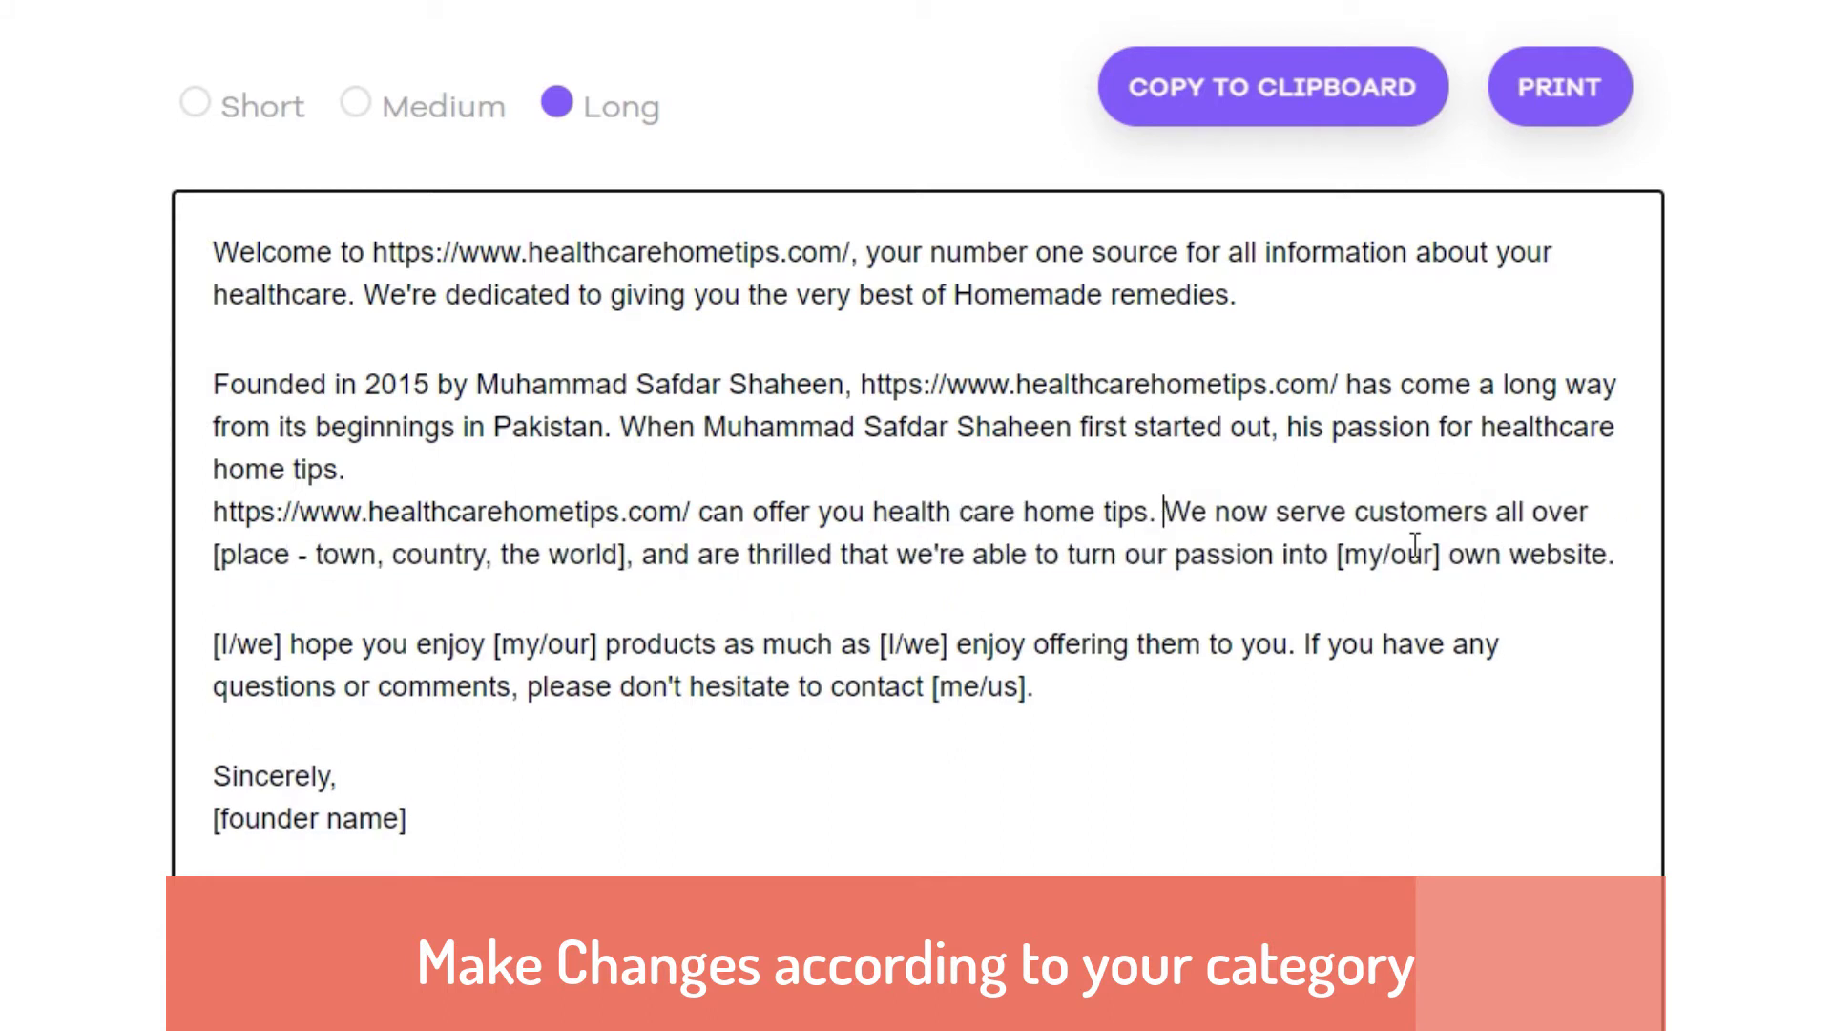
- Replace the place placeholder after "customers all over" with "Pakistan as well as worldwise"
left_click_drag(218, 563, 479, 556)
type("Pakistan")
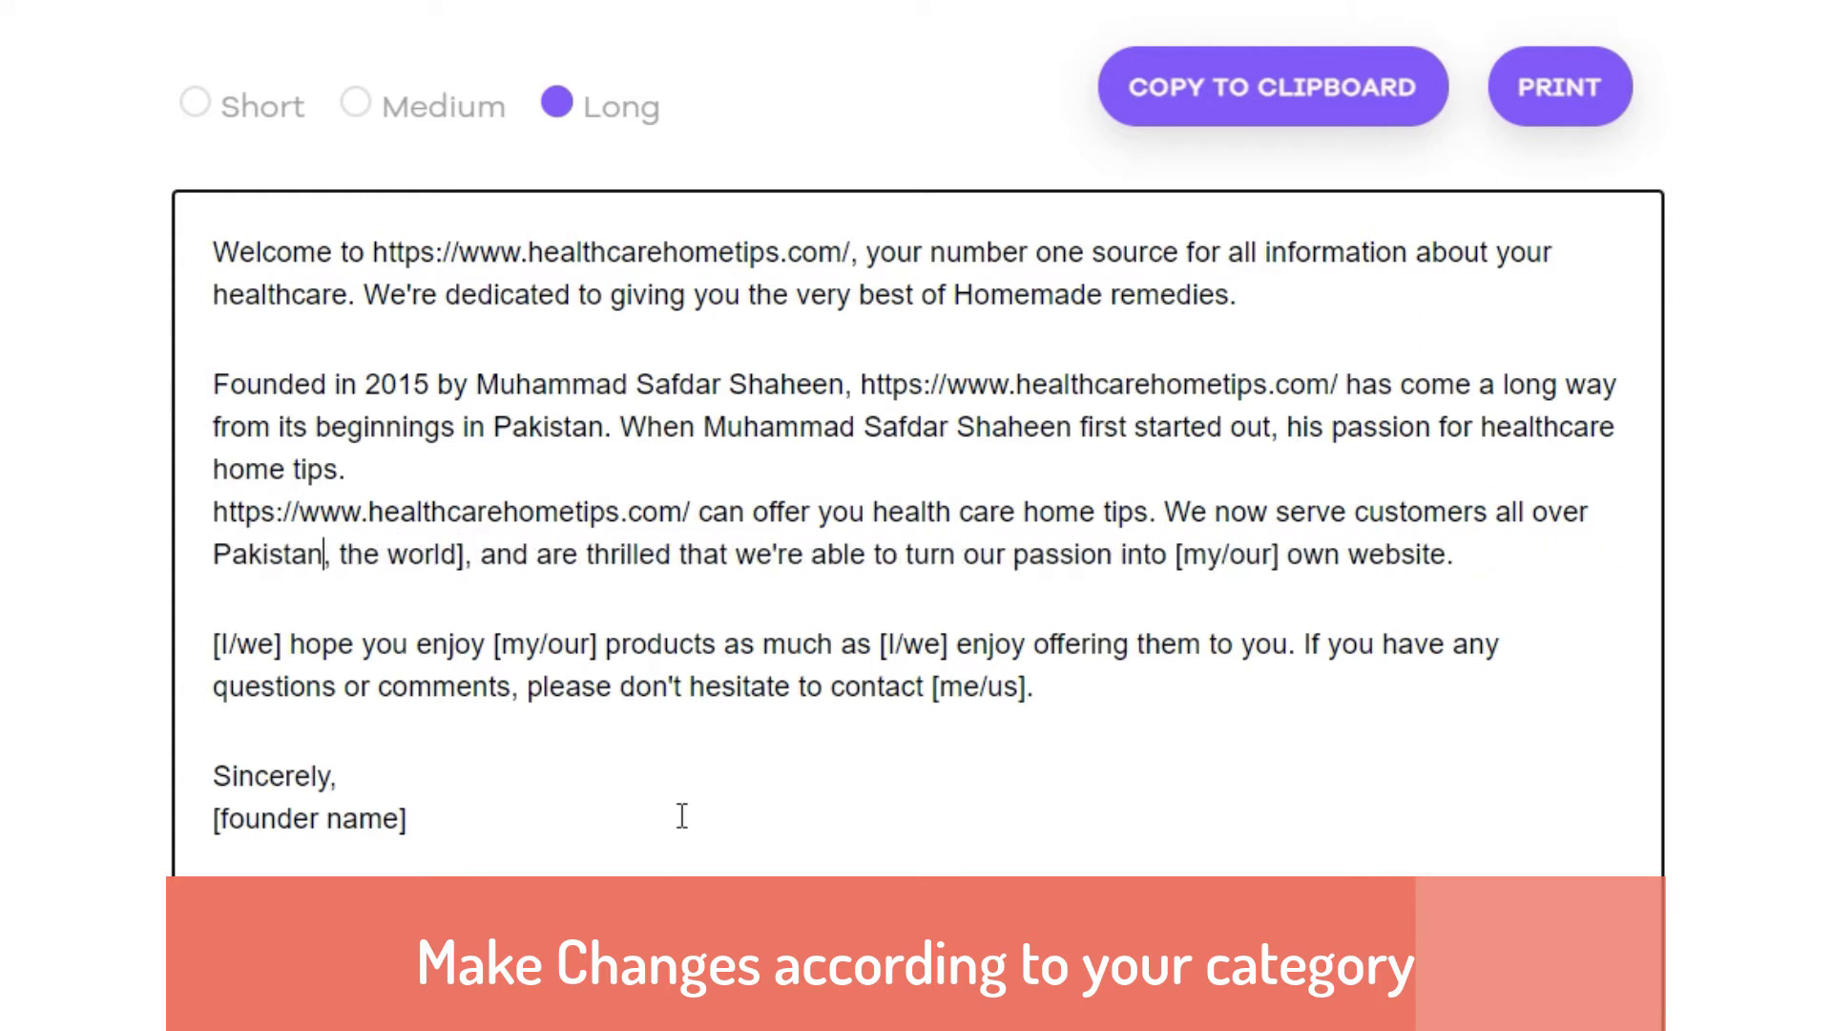
type(" as well as")
key("Delete")
key("Delete")
key("Delete")
key("Delete")
key("Delete")
key("Delete")
key("Delete")
key("Delete")
key("Delete")
key("Delete")
key("Delete")
key("Delete")
type("worldwise")
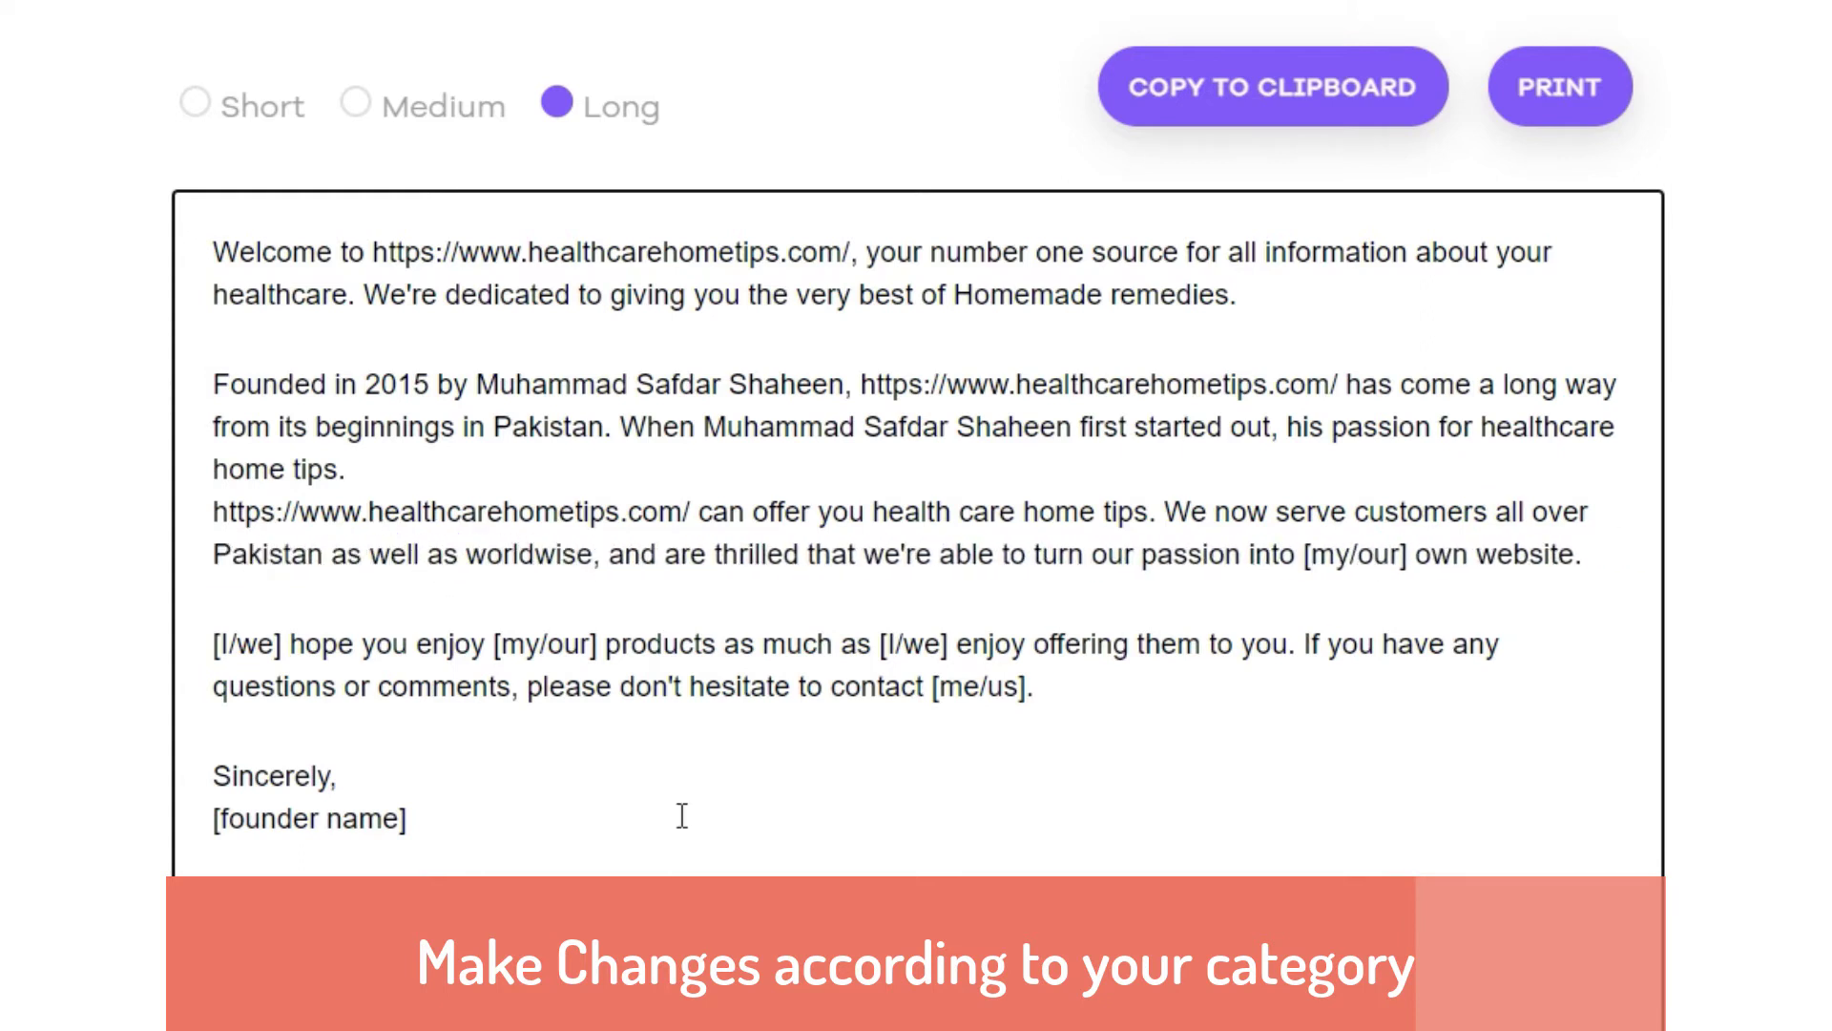
- Reduce the [my/our] placeholder before "own website" to "our"
left_click(1307, 560)
key("Delete")
key("Delete")
key("Delete")
key("Delete")
key("Delete")
type("o")
left_click(1347, 570)
key("Delete")
- Reword the start of the closing paragraph to "I hope you enjoy my Homemade remedies", replacing its placeholders and the word "products"
left_click(217, 652)
key("Delete")
key("Right")
key("Delete")
key("Delete")
key("Delete")
key("Delete")
left_click(434, 656)
key("Delete")
left_click(475, 658)
key("Delete")
key("Delete")
key("Delete")
key("Delete")
key("Delete")
left_click_drag(479, 647, 599, 646)
type("Homemade remedies")
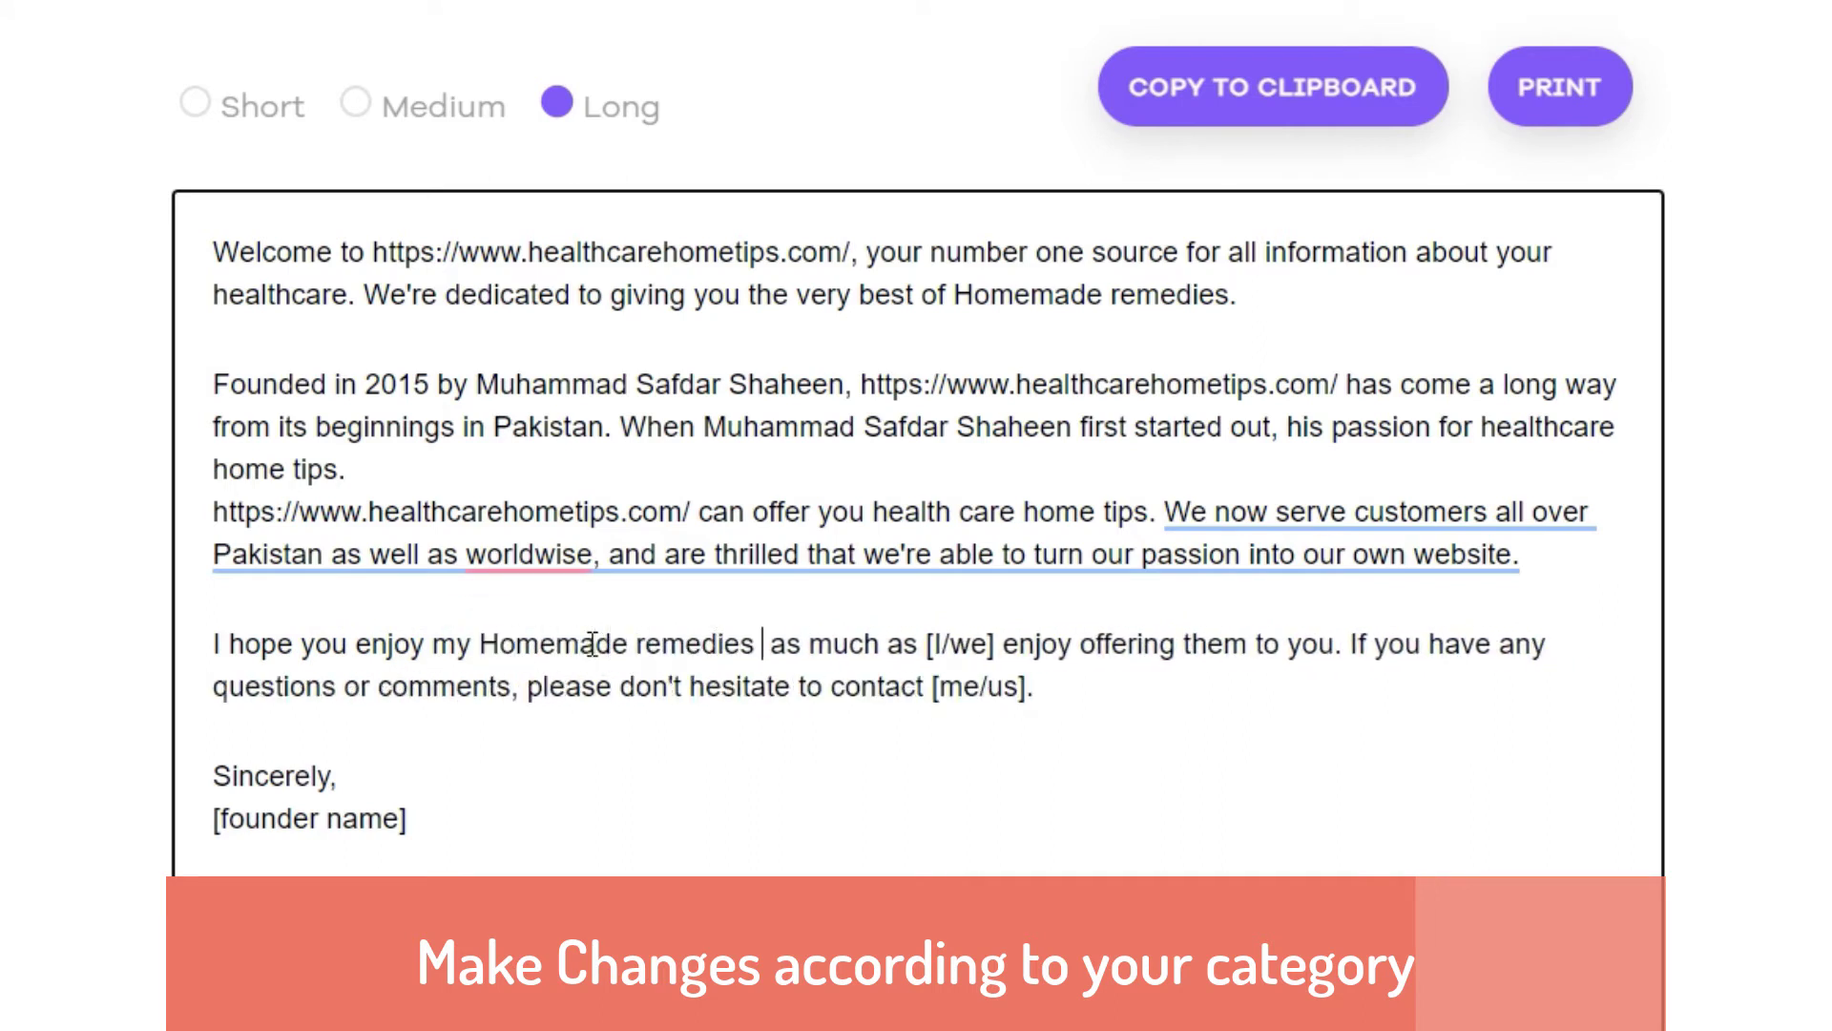
- In the closing paragraph, reduce the remaining [I/we] placeholder to "I" and [me/us] to "me"
left_click(916, 647)
key("Delete")
key("Right")
key("Delete")
key("Delete")
key("Delete")
key("Delete")
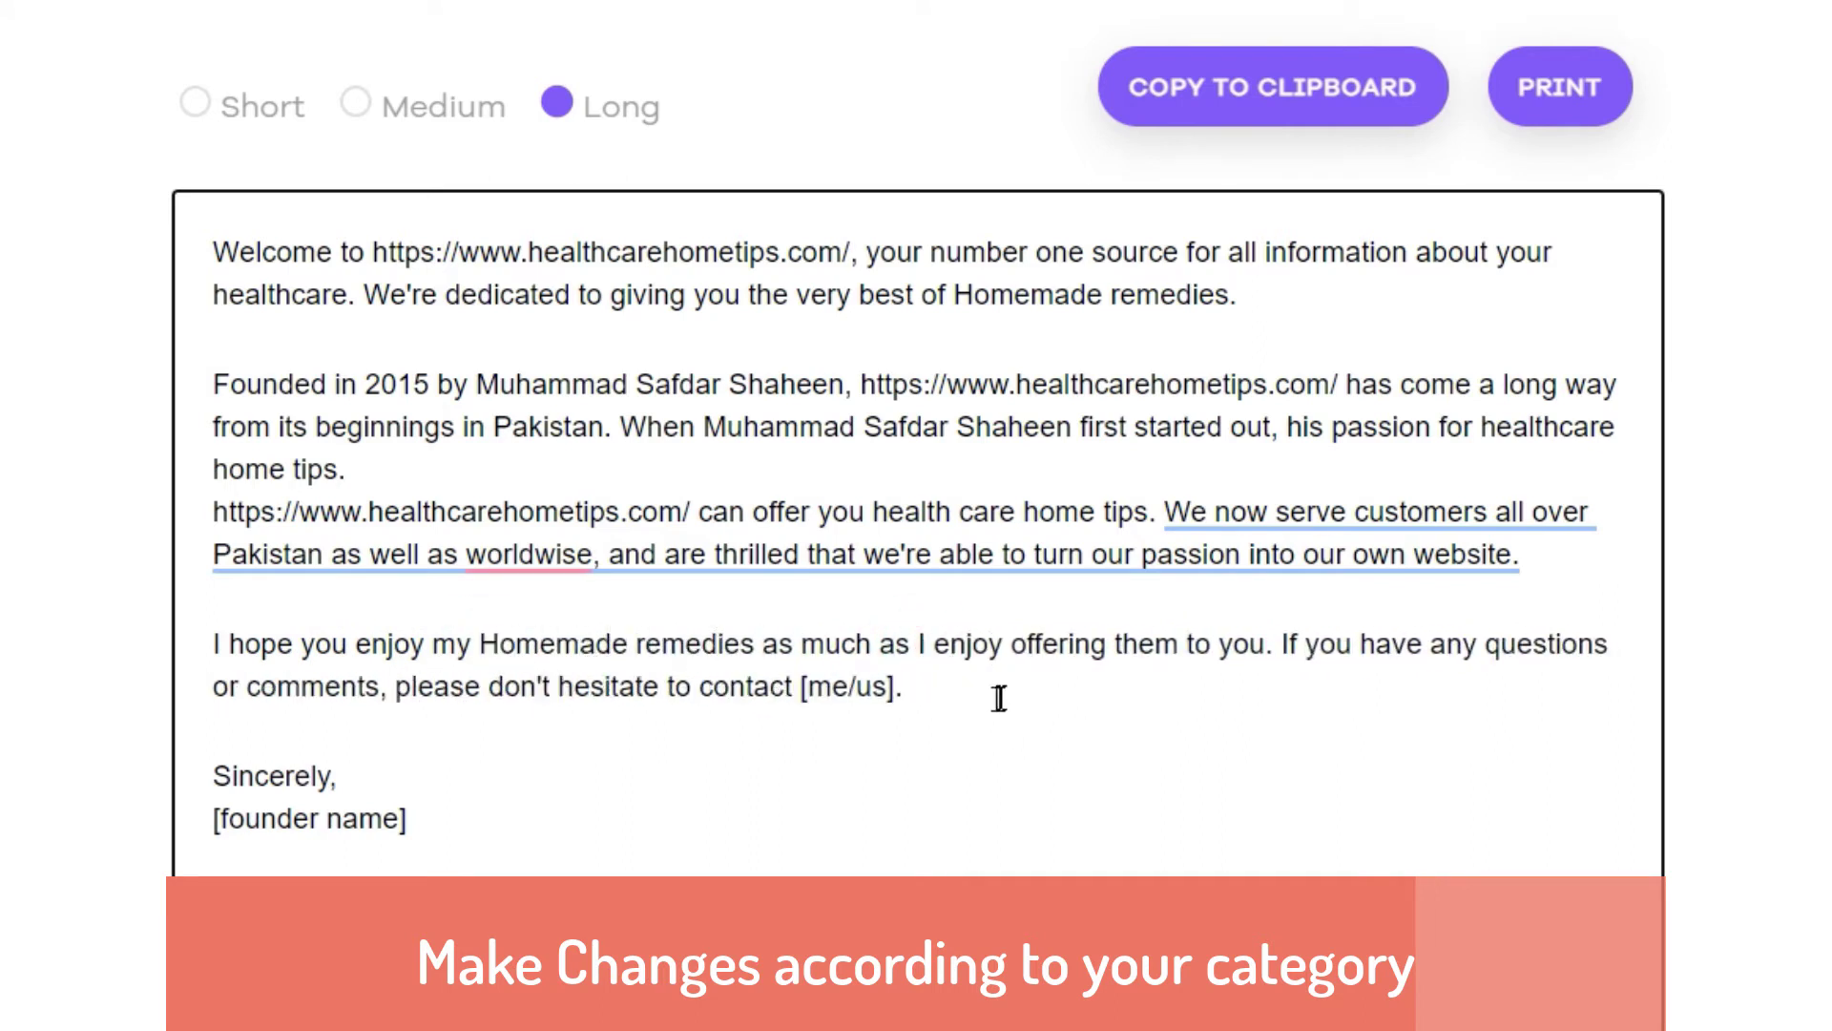
left_click(803, 687)
key("Delete")
left_click(842, 687)
key("Delete")
key("Delete")
key("Delete")
key("Delete")
- Replace the founder name placeholder under "Sincerely," with the owner's full name
left_click_drag(216, 826, 685, 830)
type("Muhama")
key("BackSpace")
type("mad Safdar Shaheen")
- Correct "worldwise" to the suggested "worldwide" and copy the entire finished About Us text
mouse_move(534, 556)
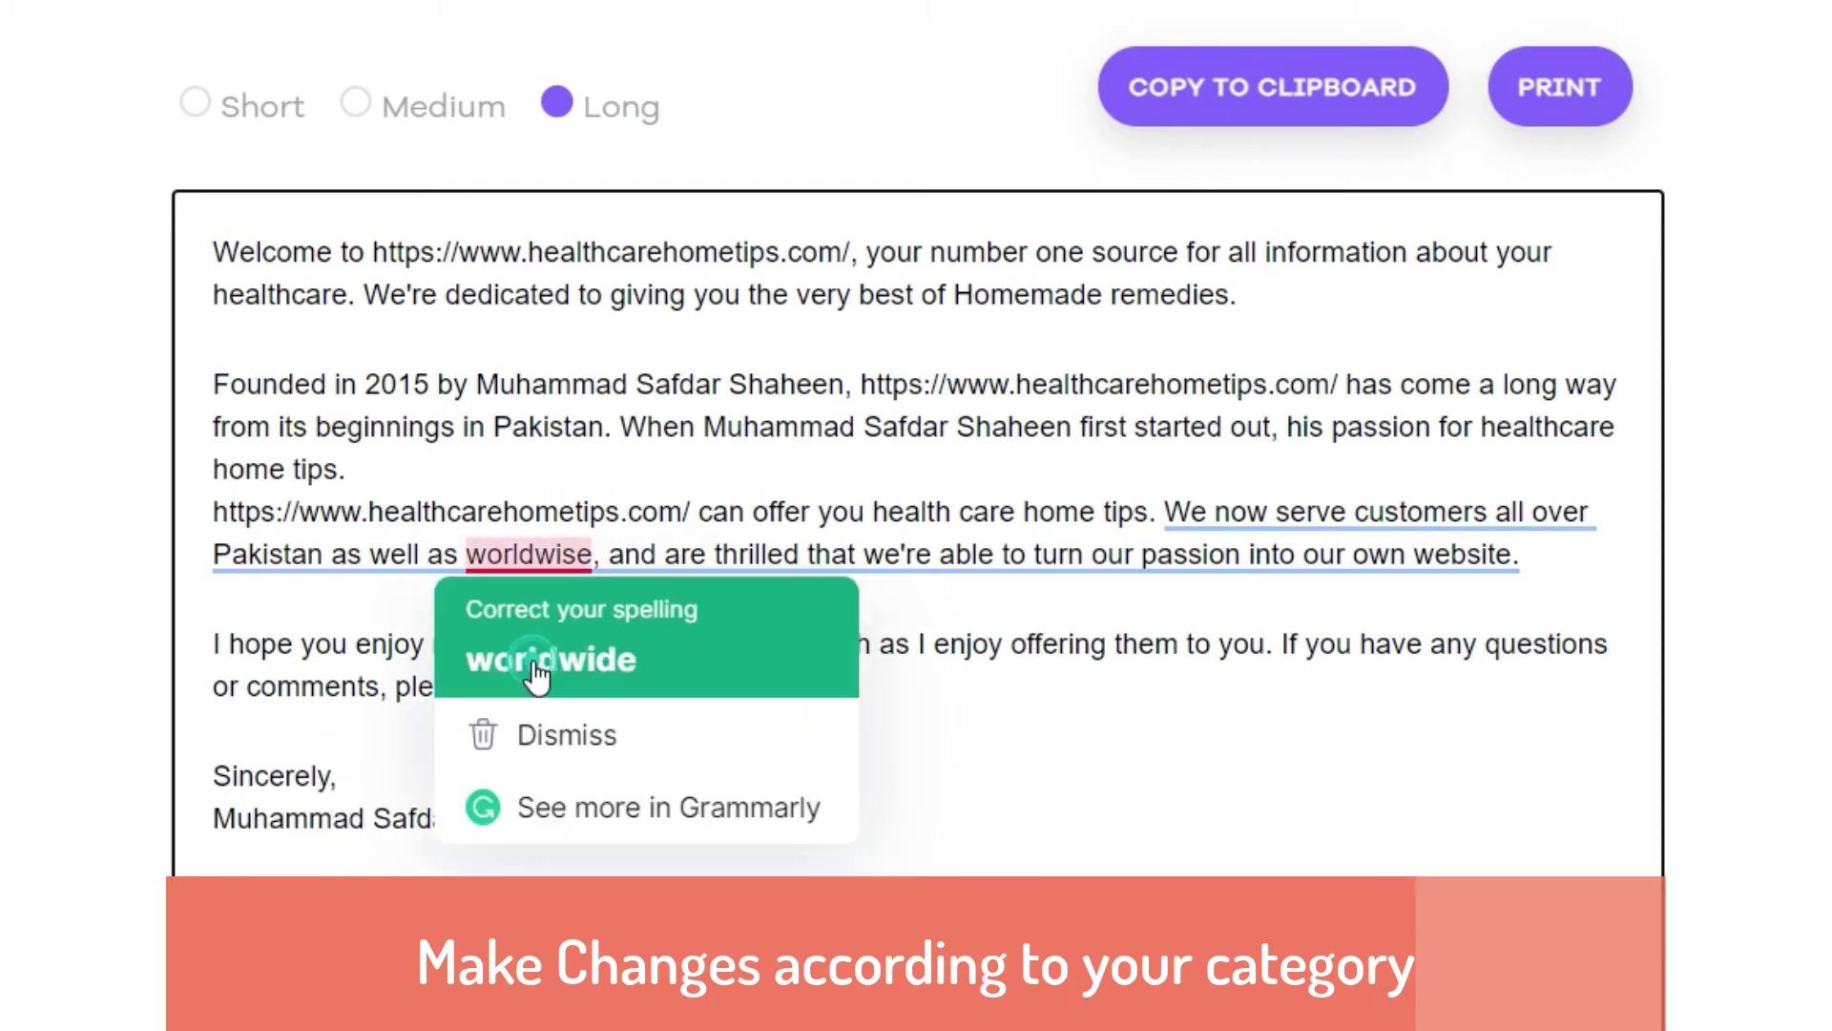
left_click(539, 660)
left_click(1256, 91)
left_click(682, 777)
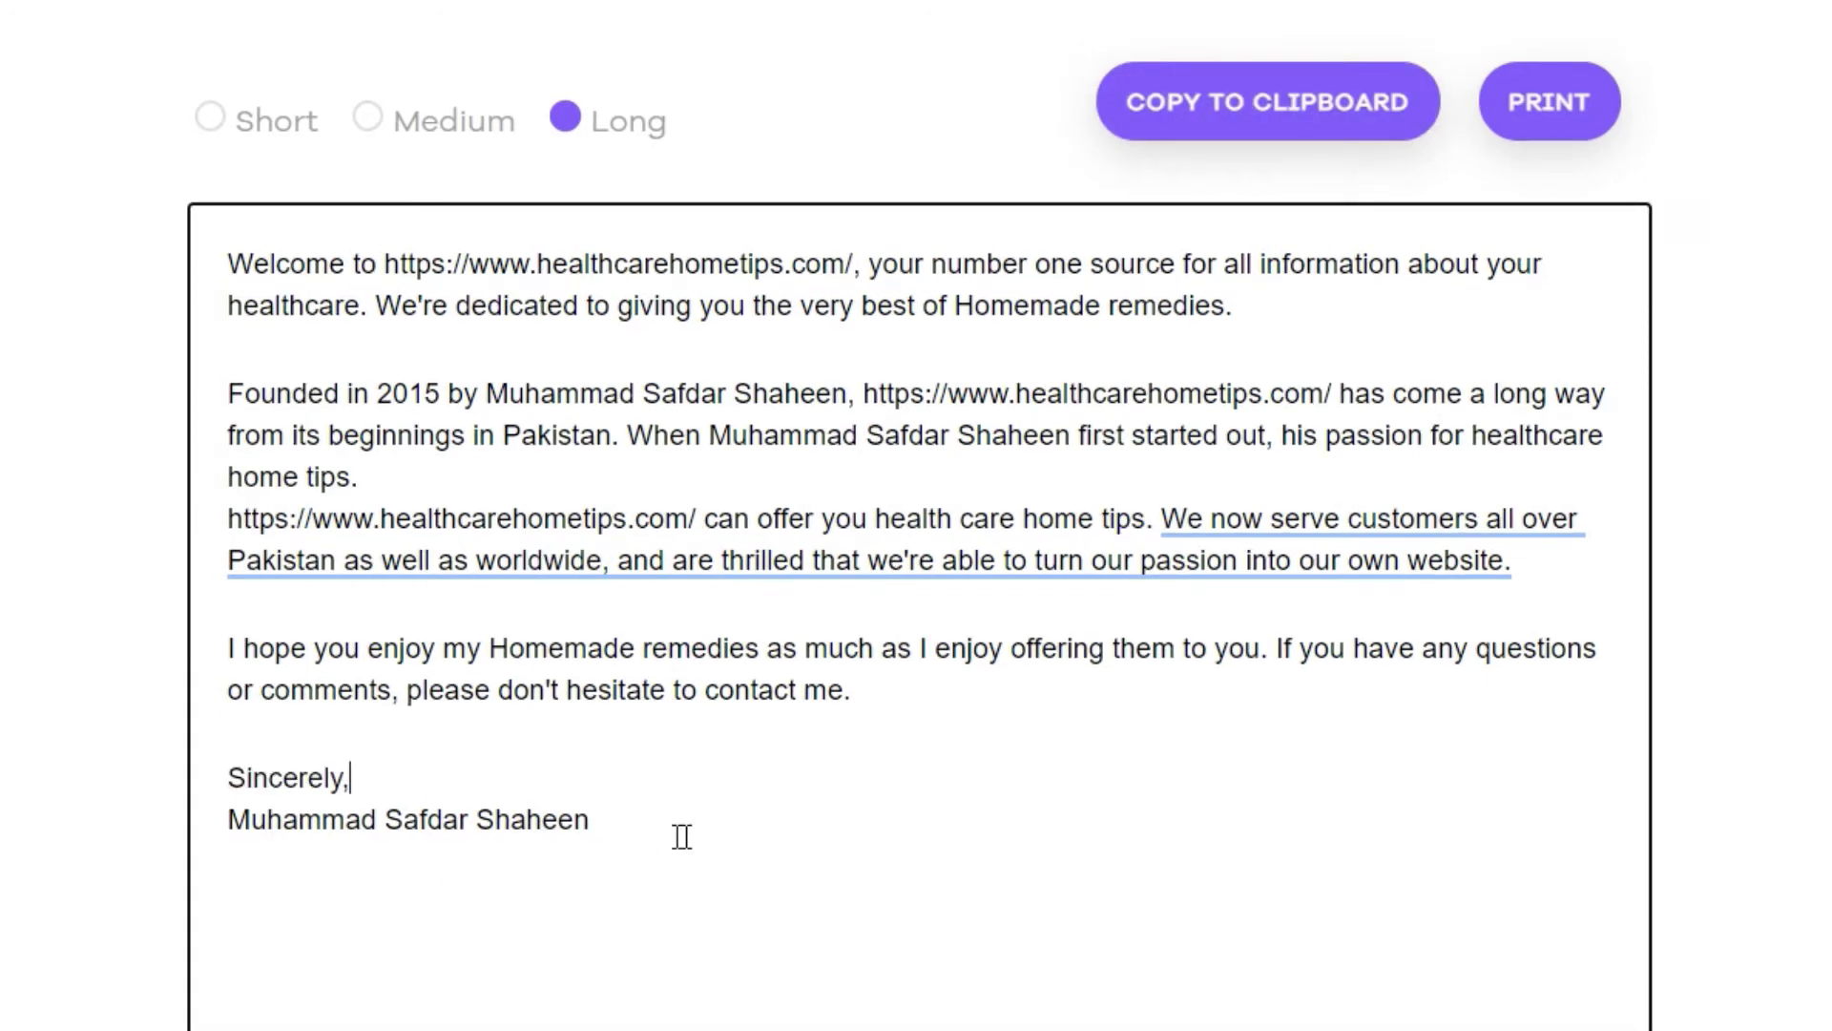
left_click_drag(653, 835, 229, 272)
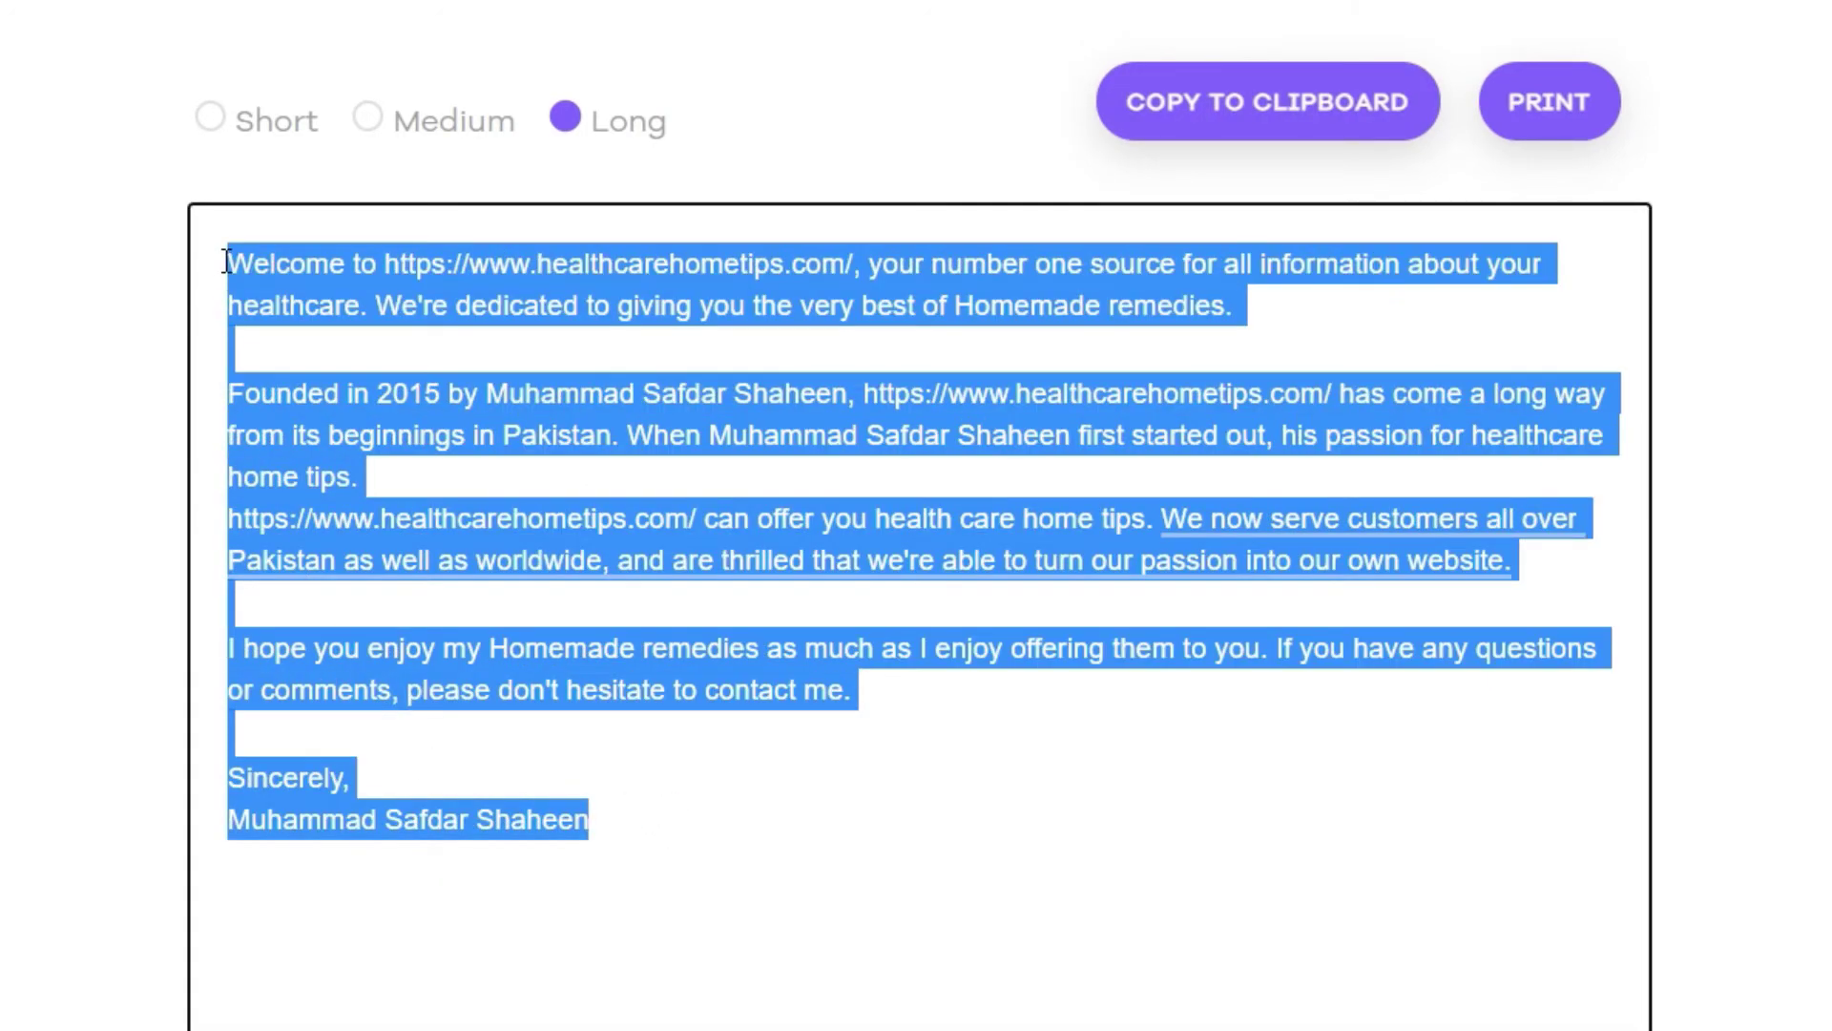
right_click(603, 408)
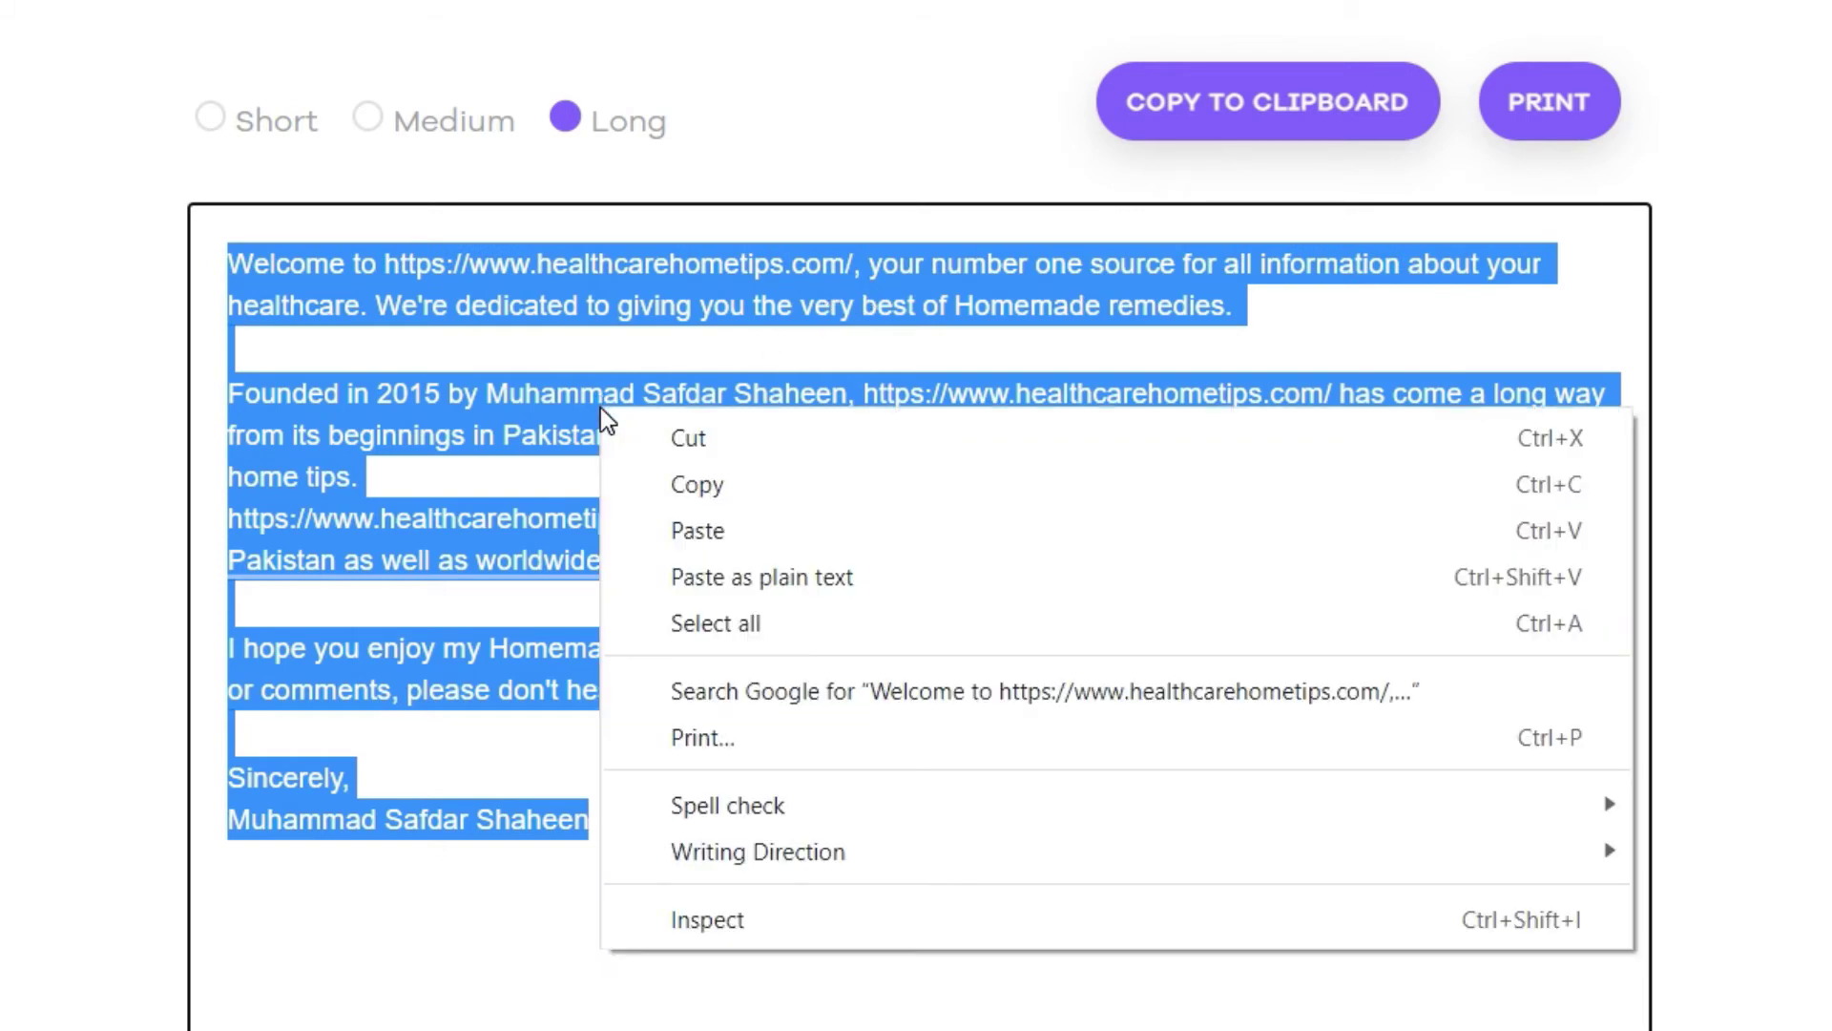
left_click(736, 490)
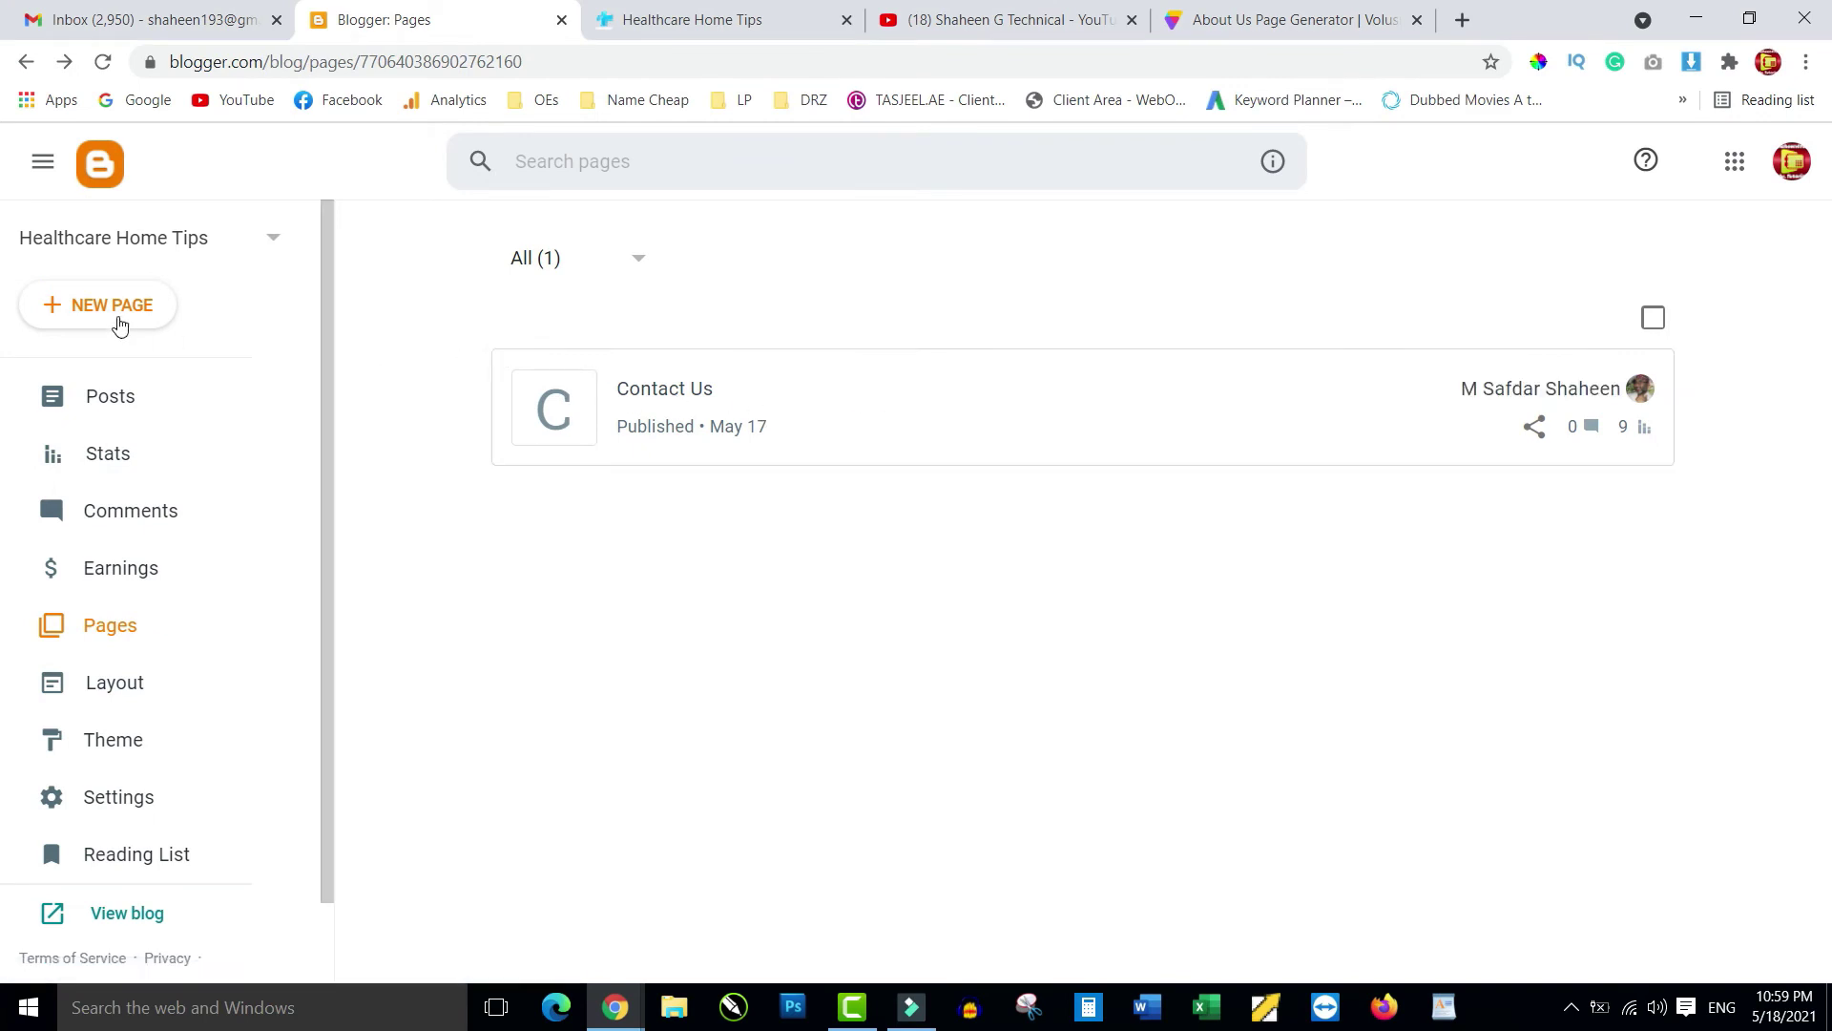
- Create a new page in Blogger for the Healthcare Home Tips blog and title it "About Us"
left_click(111, 310)
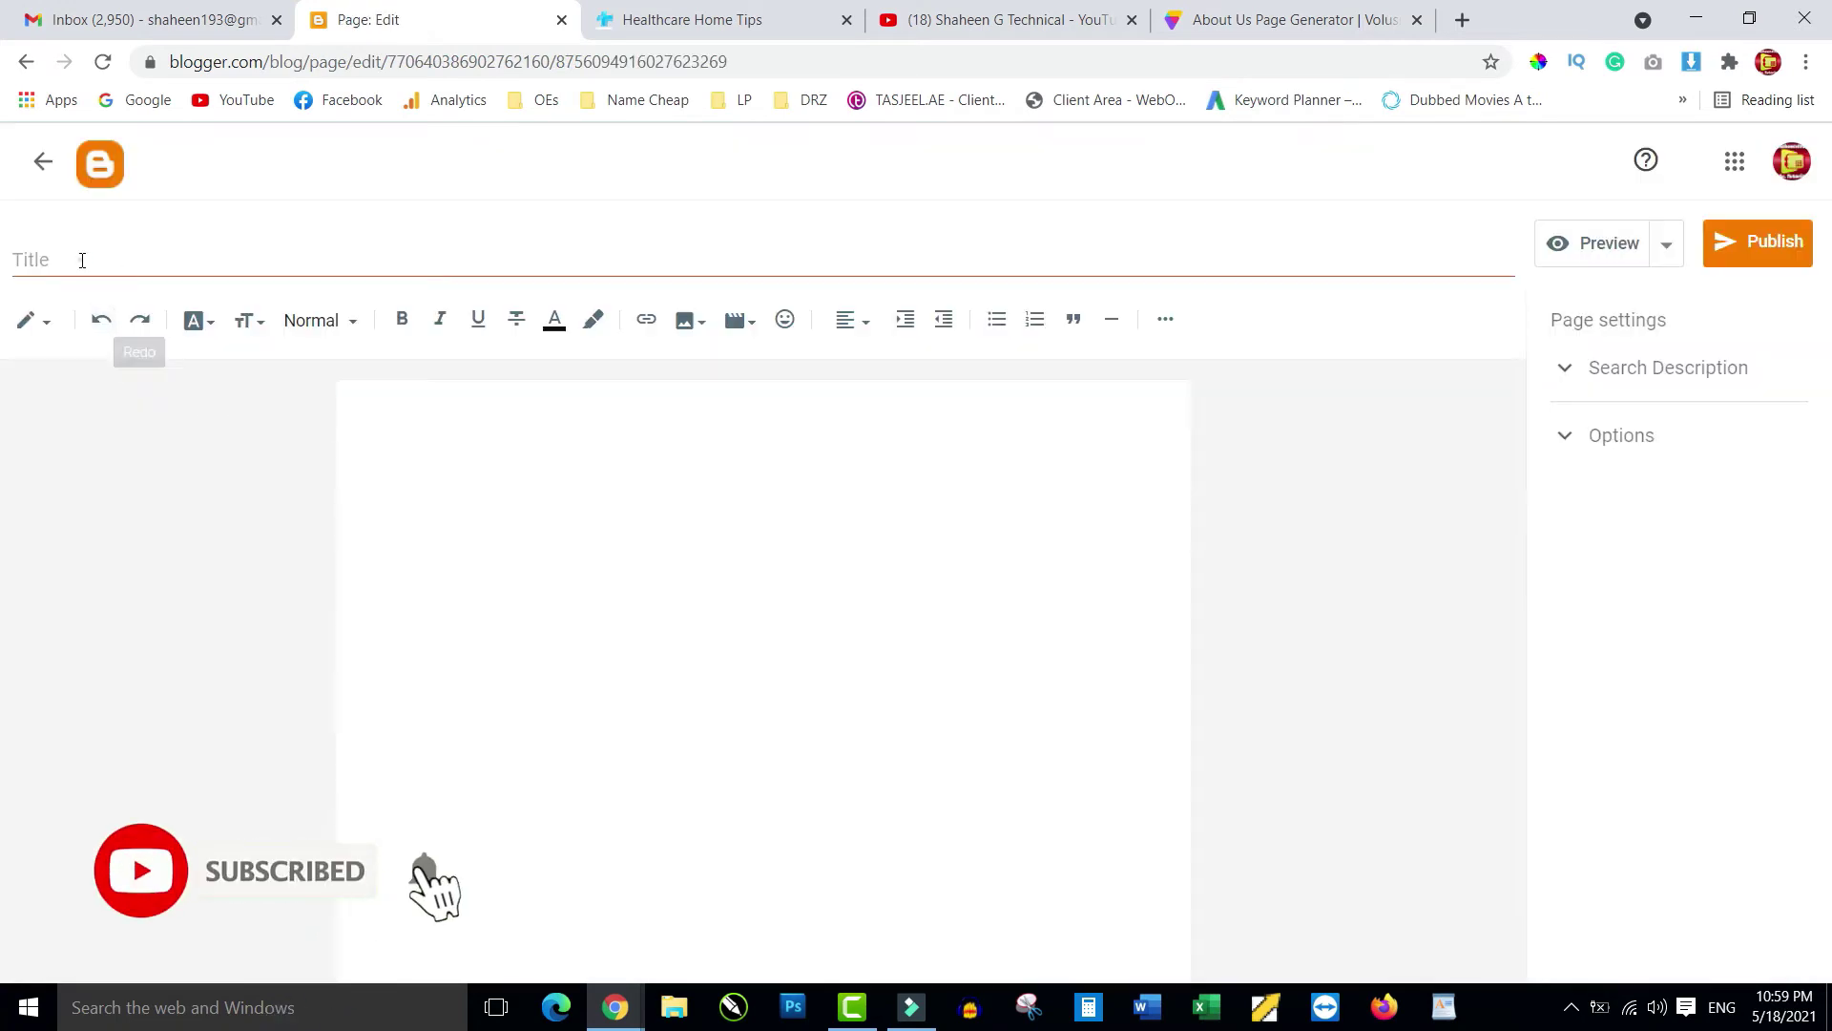
left_click(82, 260)
type("Abo")
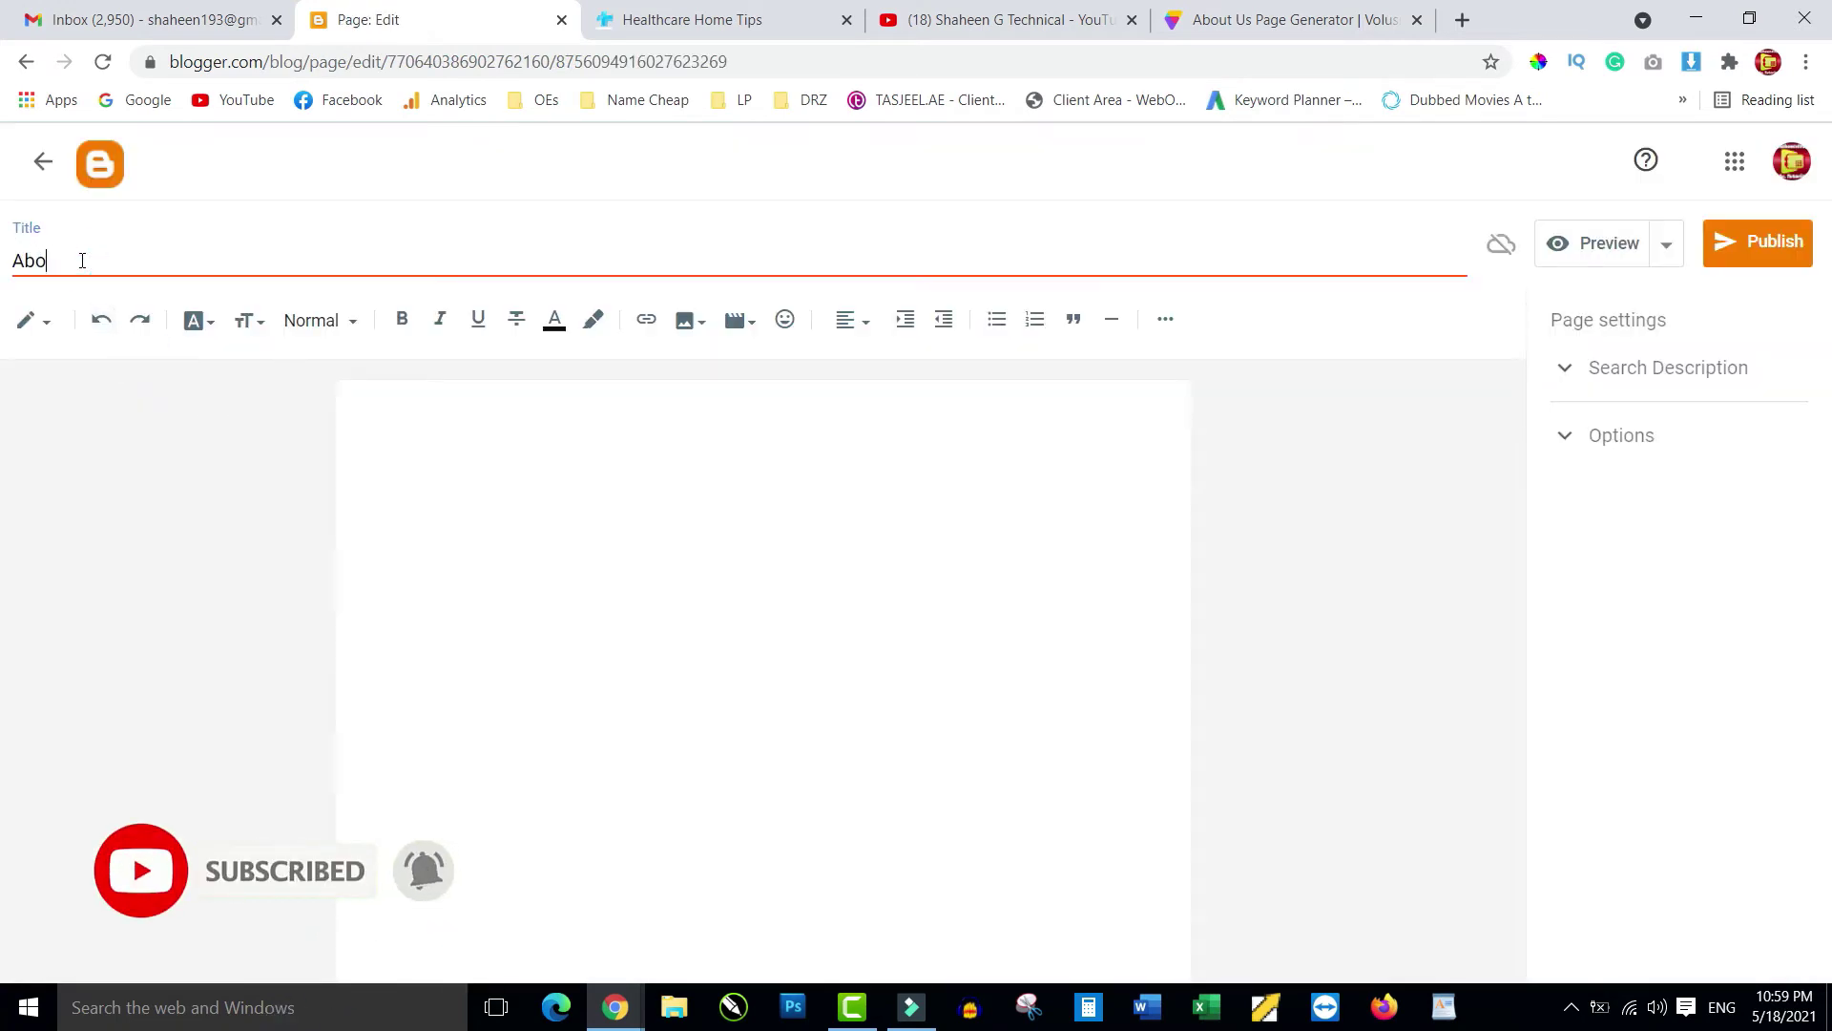
type("ut Us")
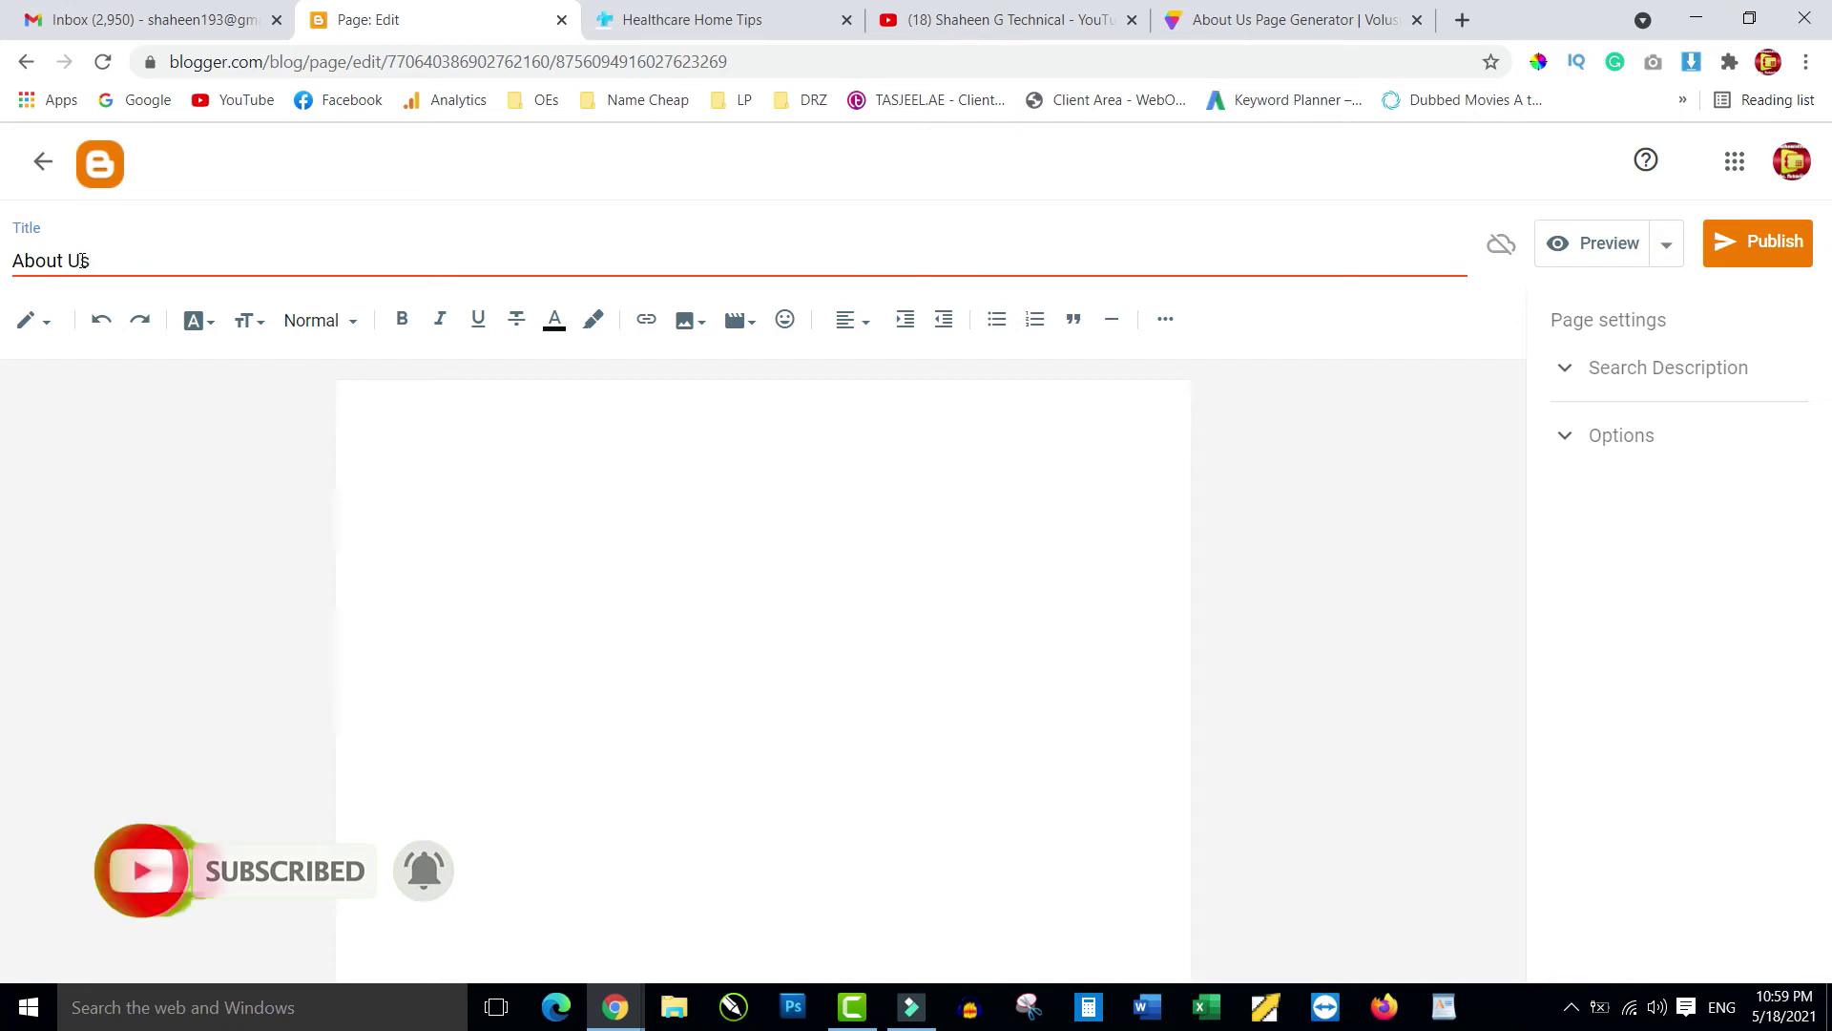
- Paste the copied text into the page body and remove its leading space and the extra blank line before the second paragraph
left_click(428, 428)
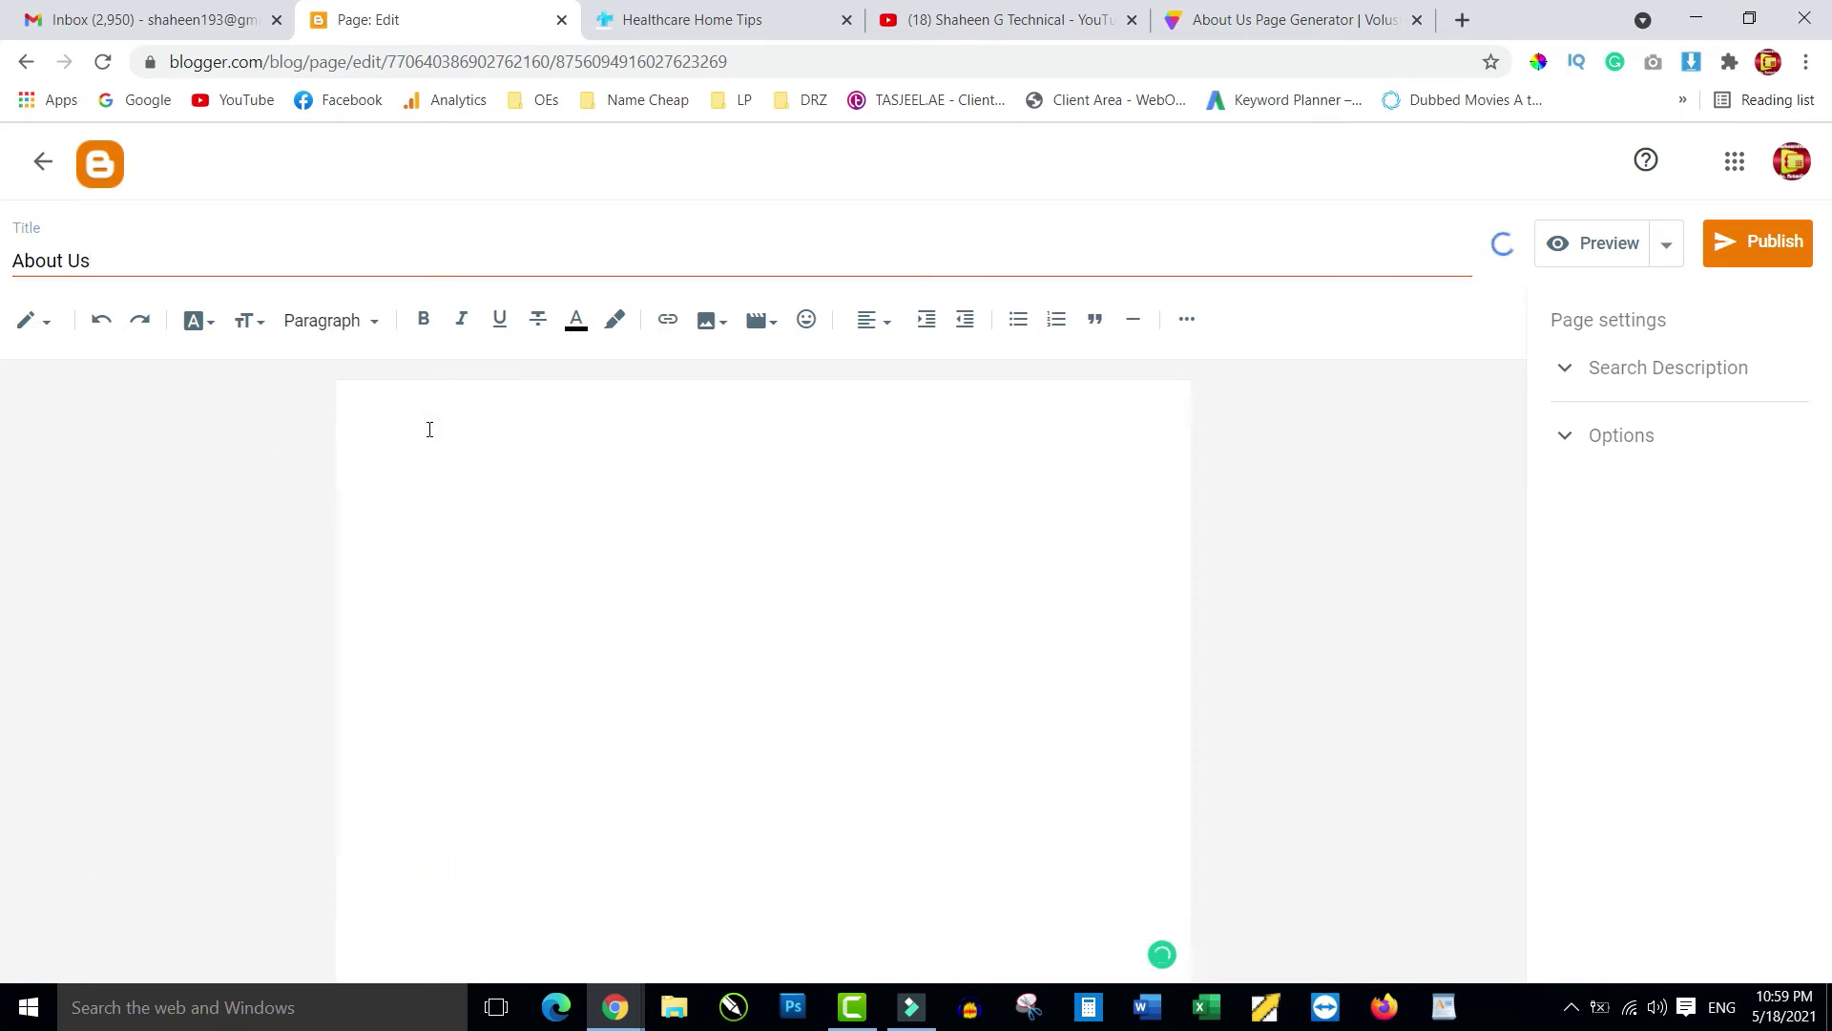
key("ctrl+v")
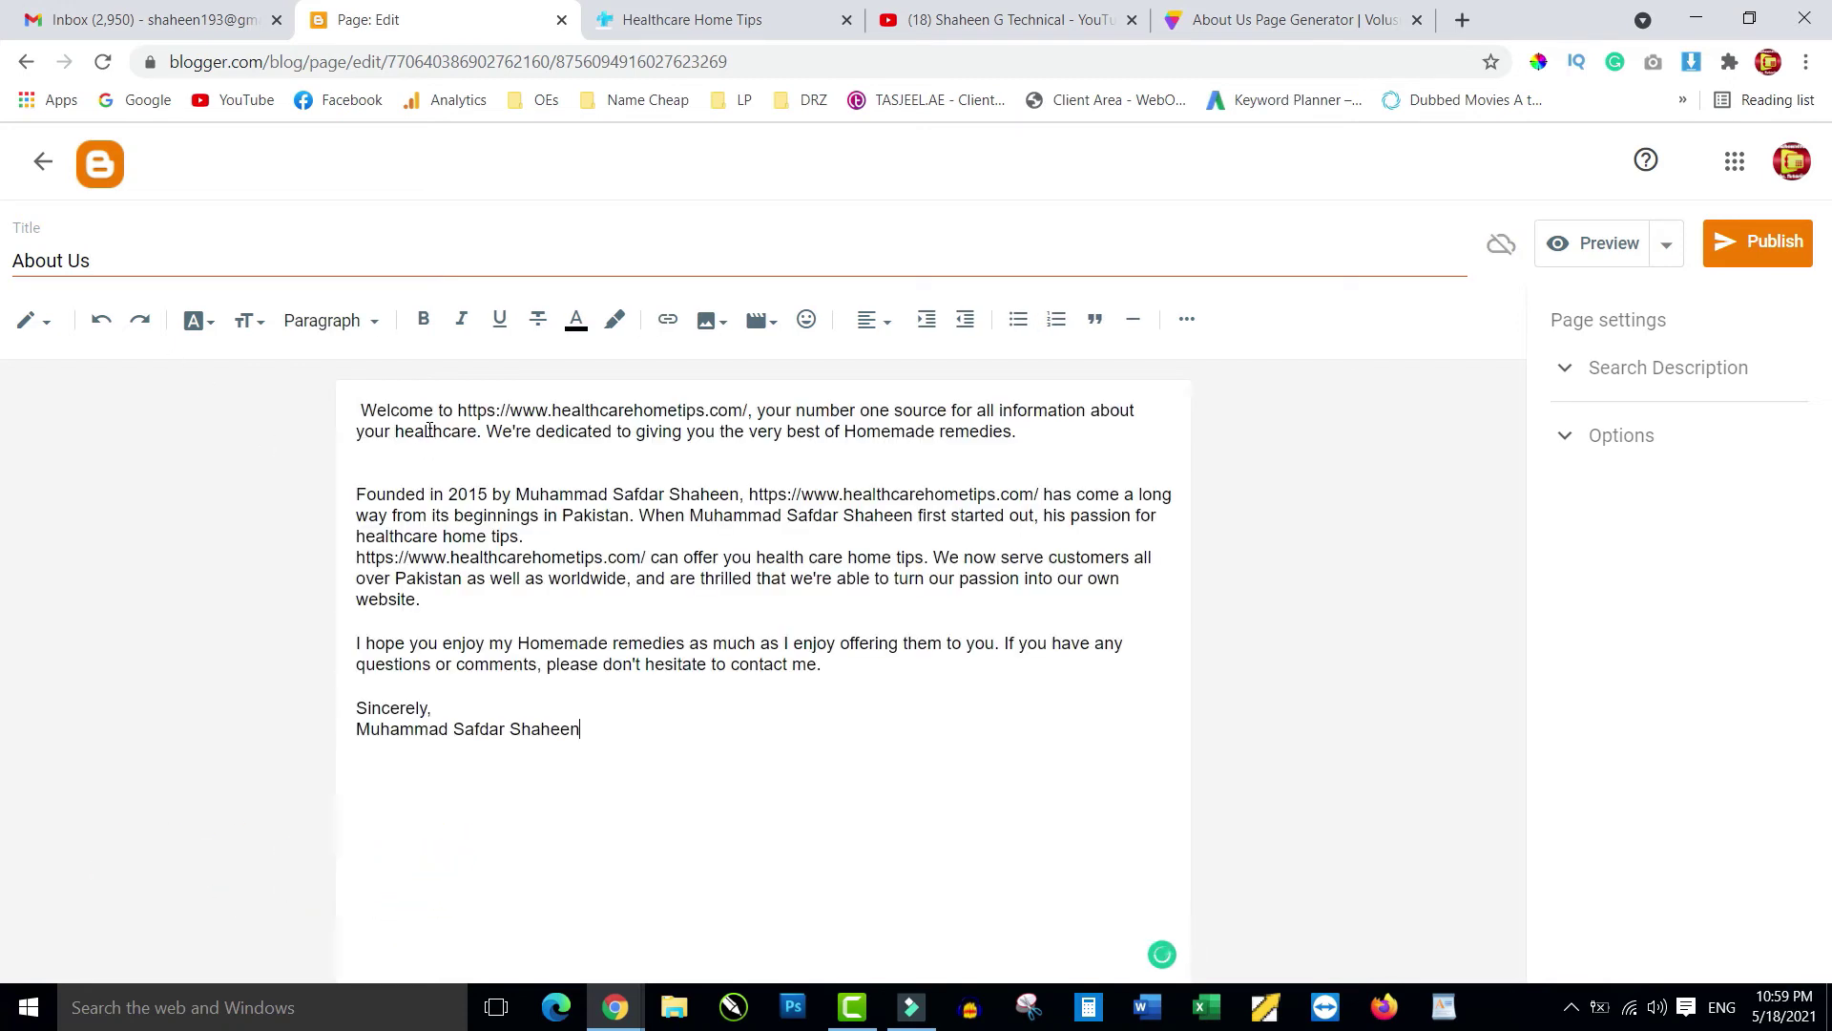
left_click(353, 411)
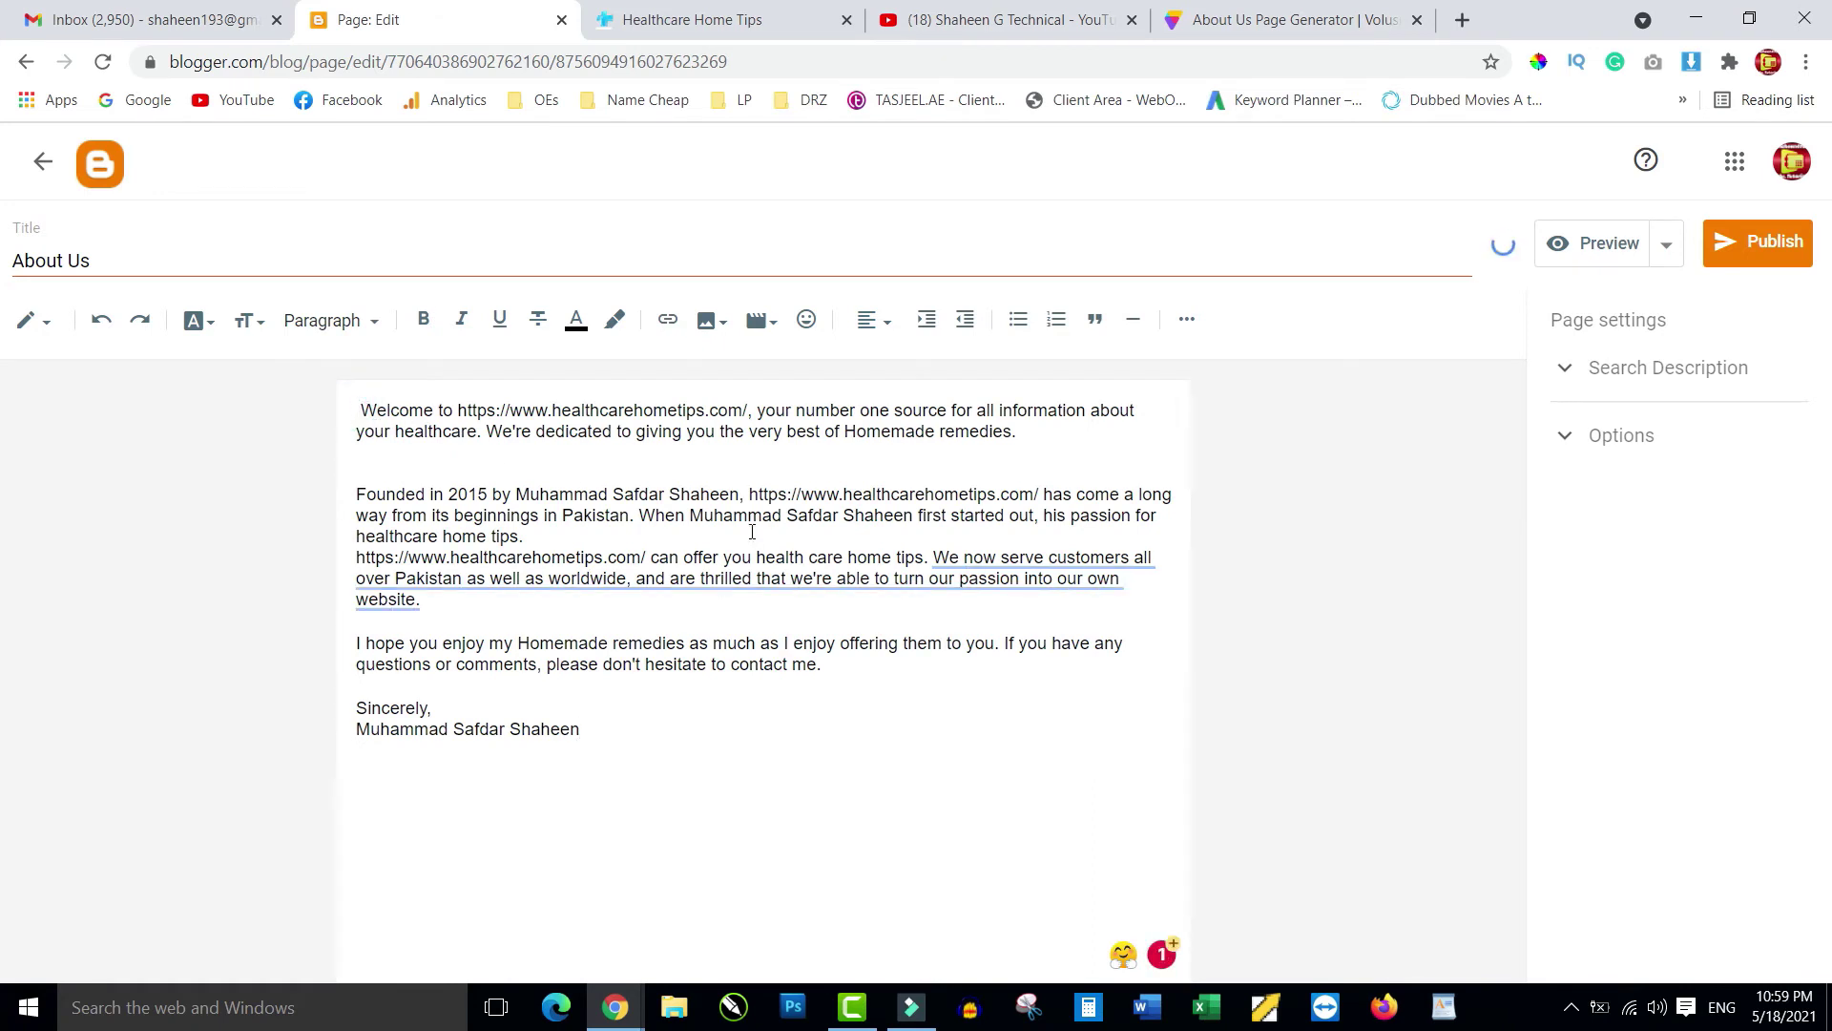
key("Delete")
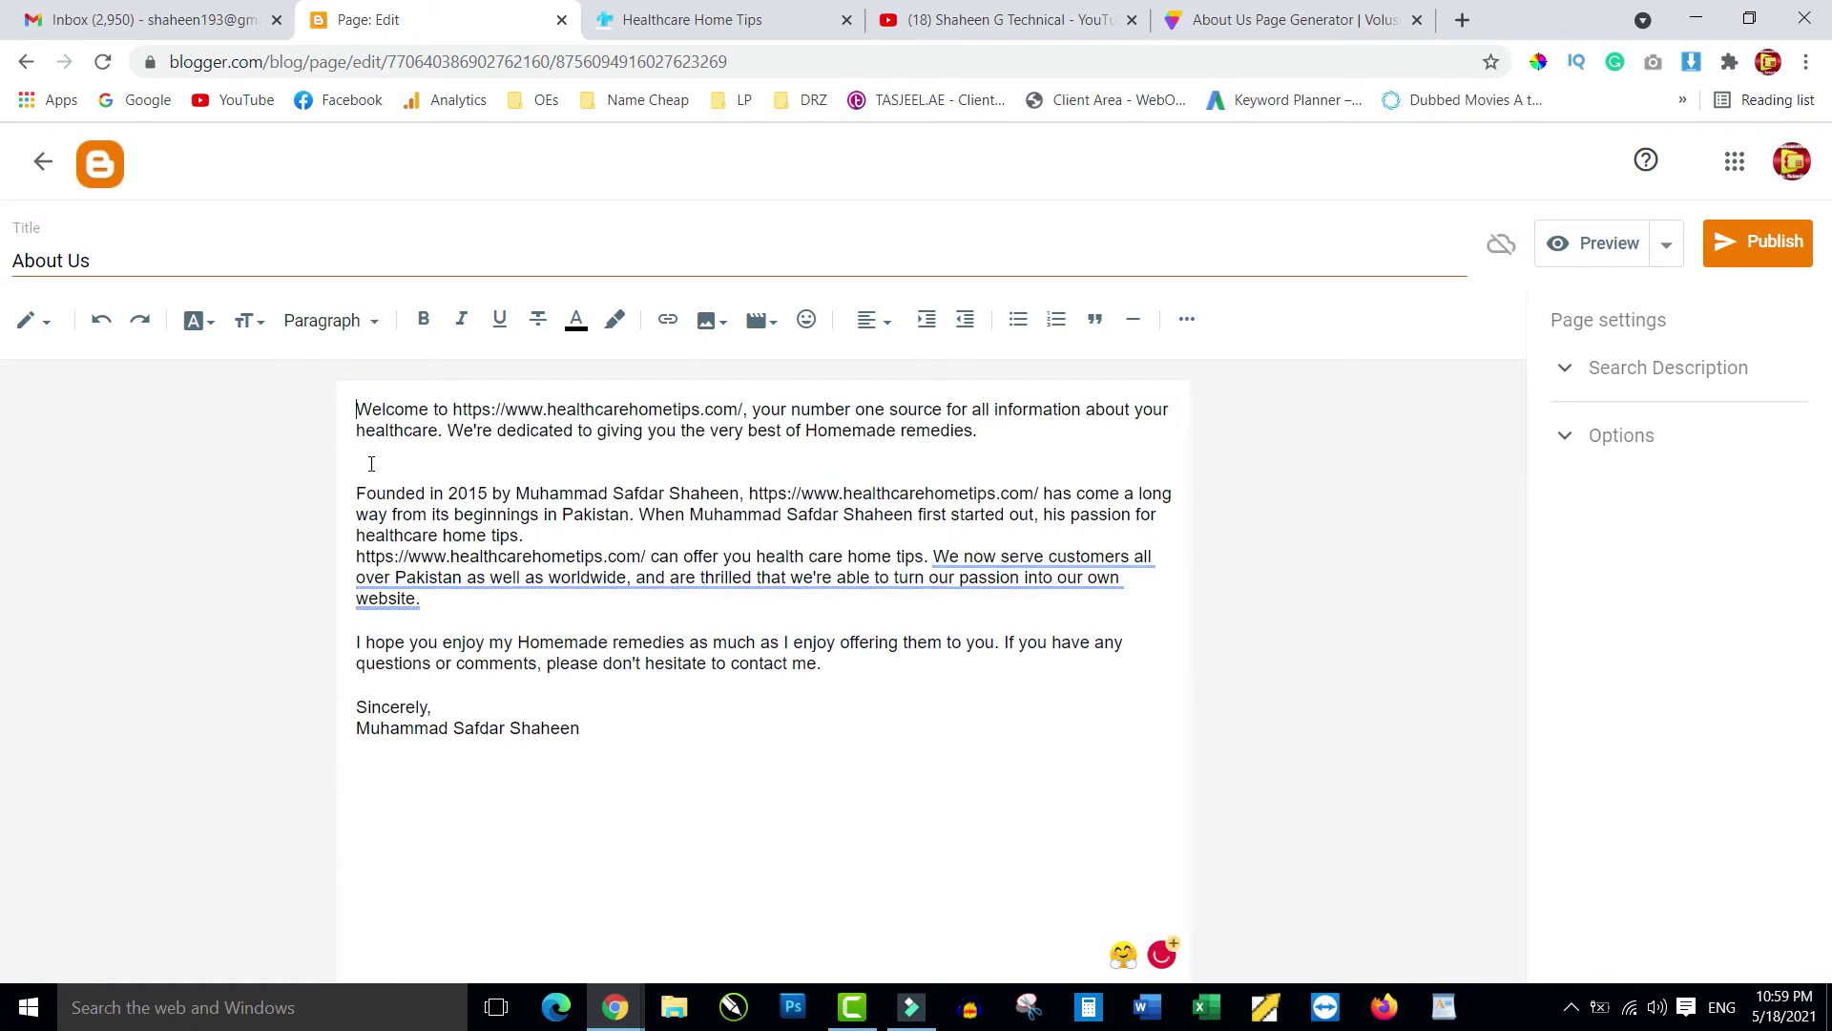
left_click(371, 464)
key("BackSpace")
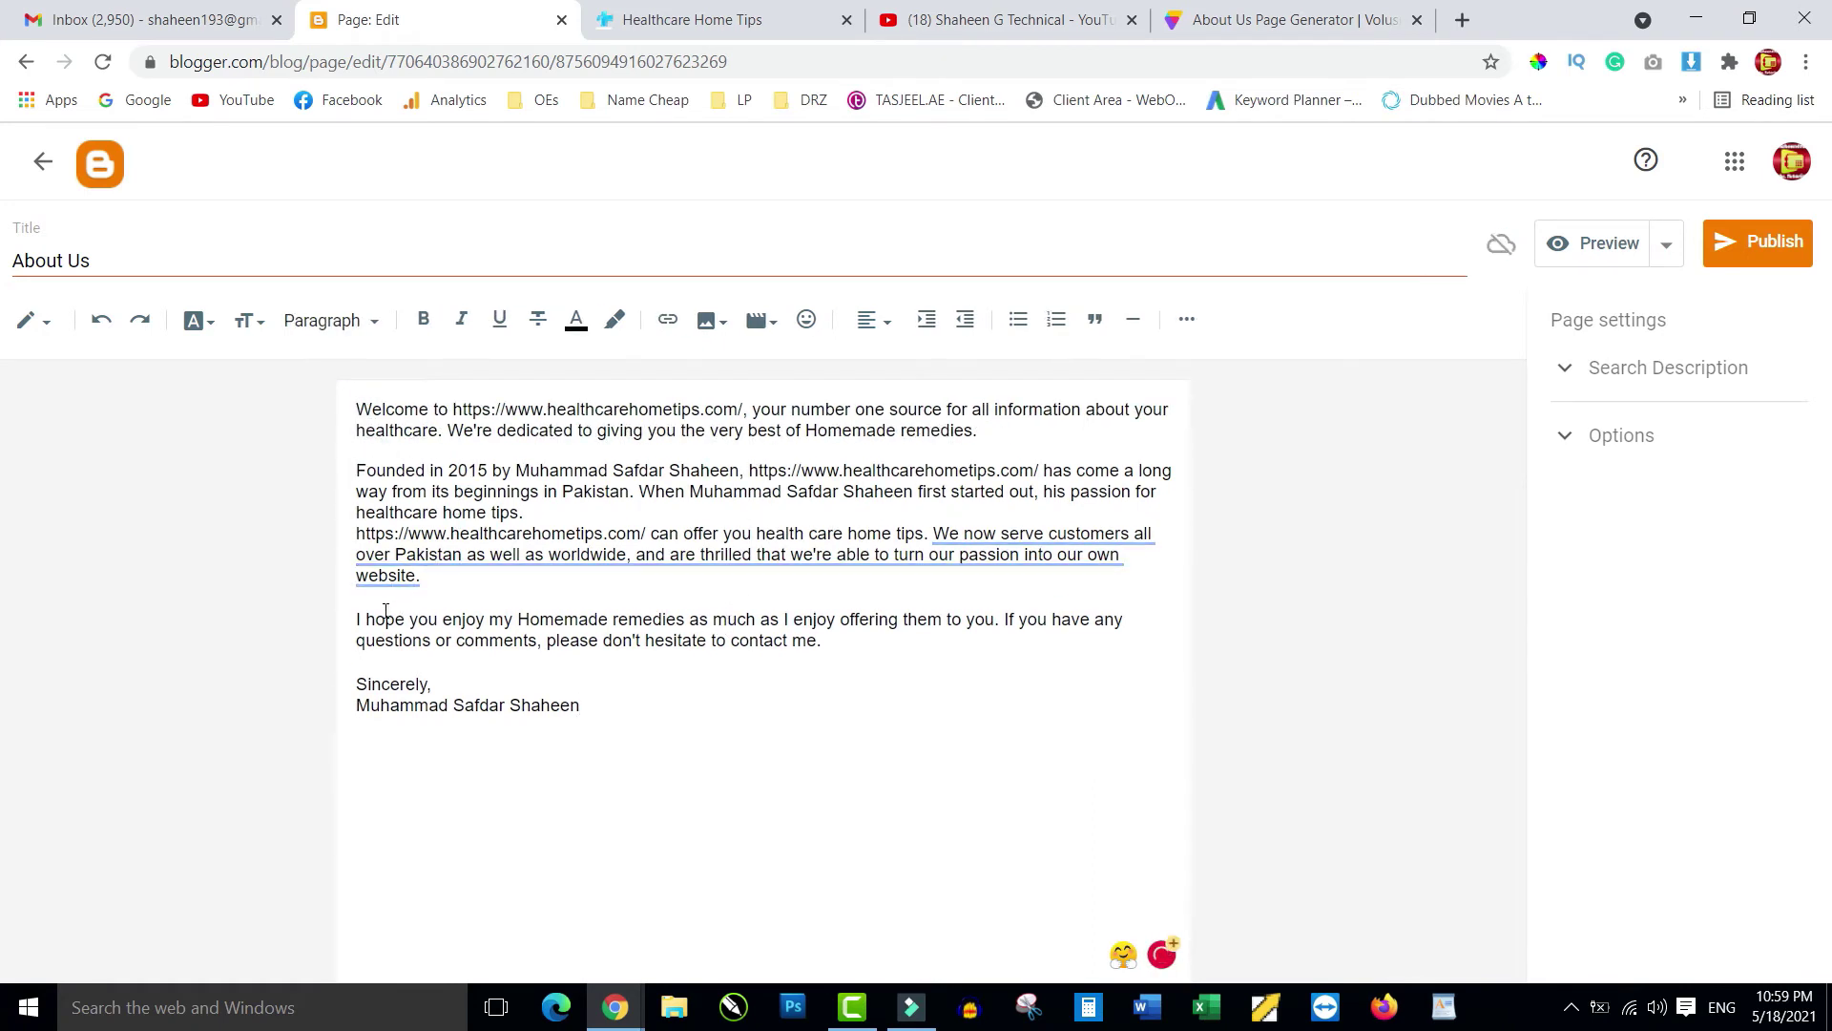
- Set the whole page text to Normal font size and justify it
left_click_drag(598, 704, 331, 417)
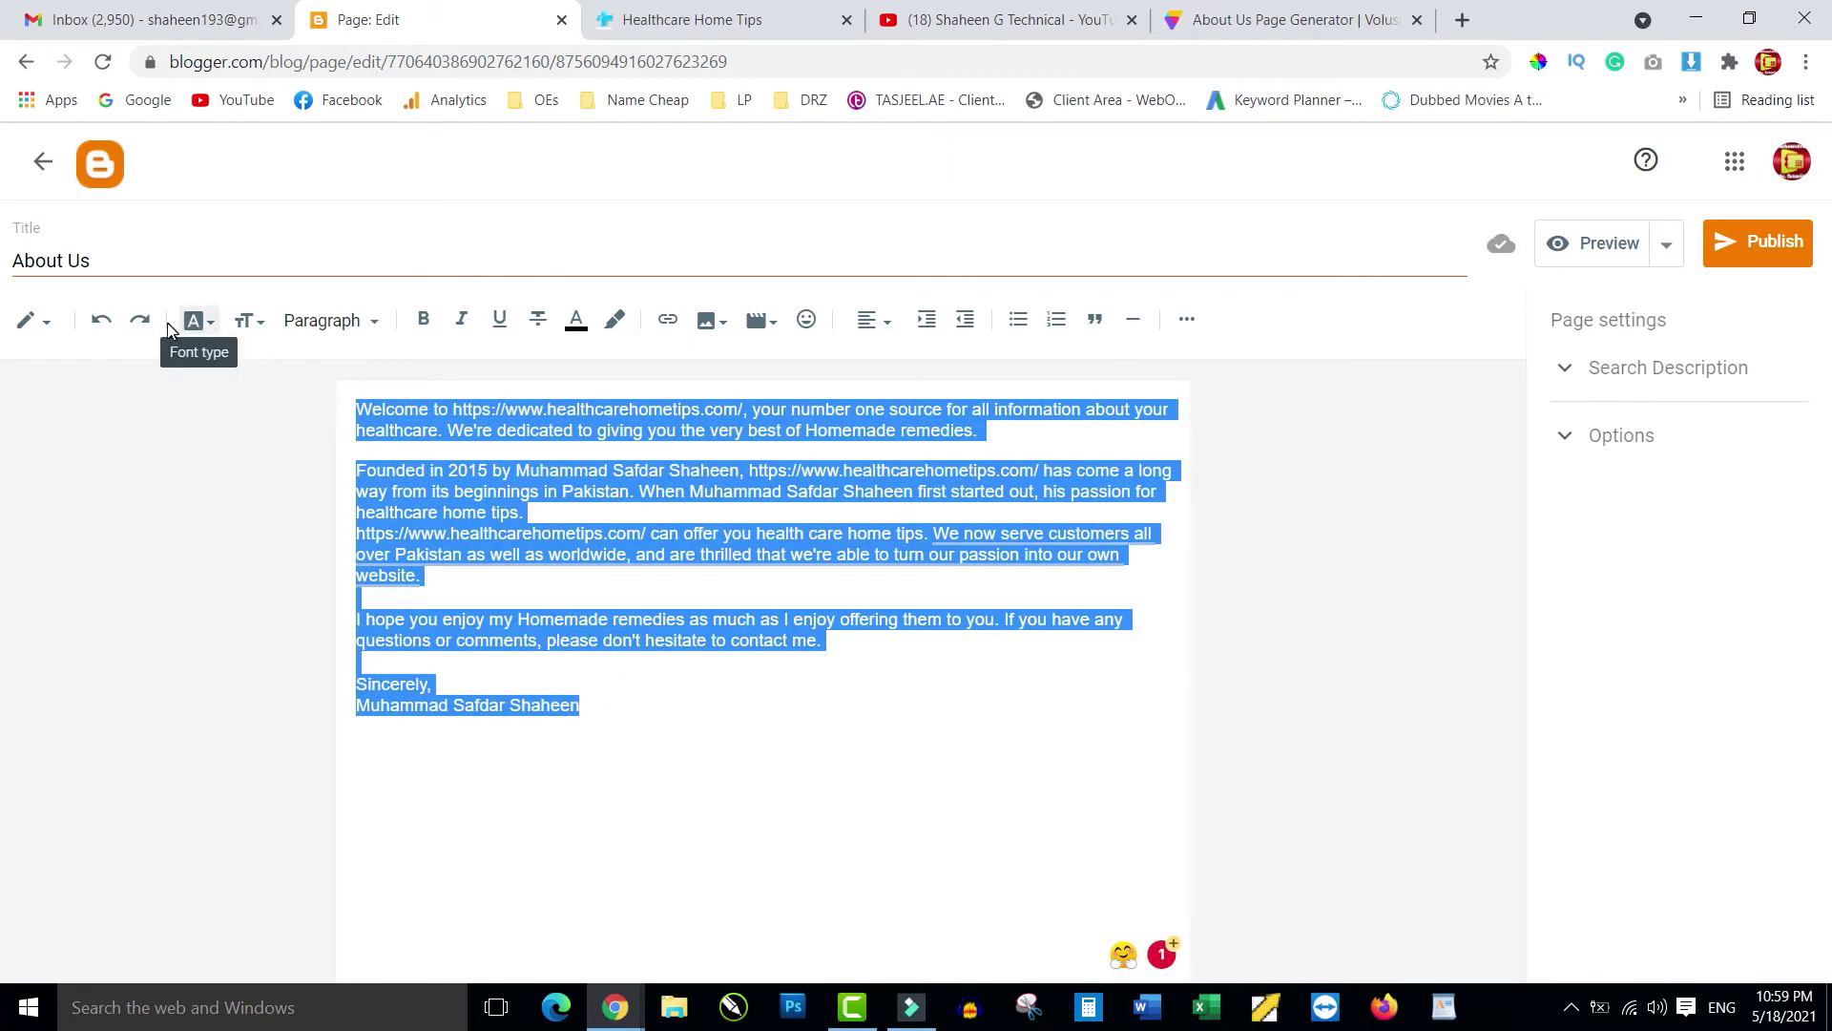
left_click(246, 322)
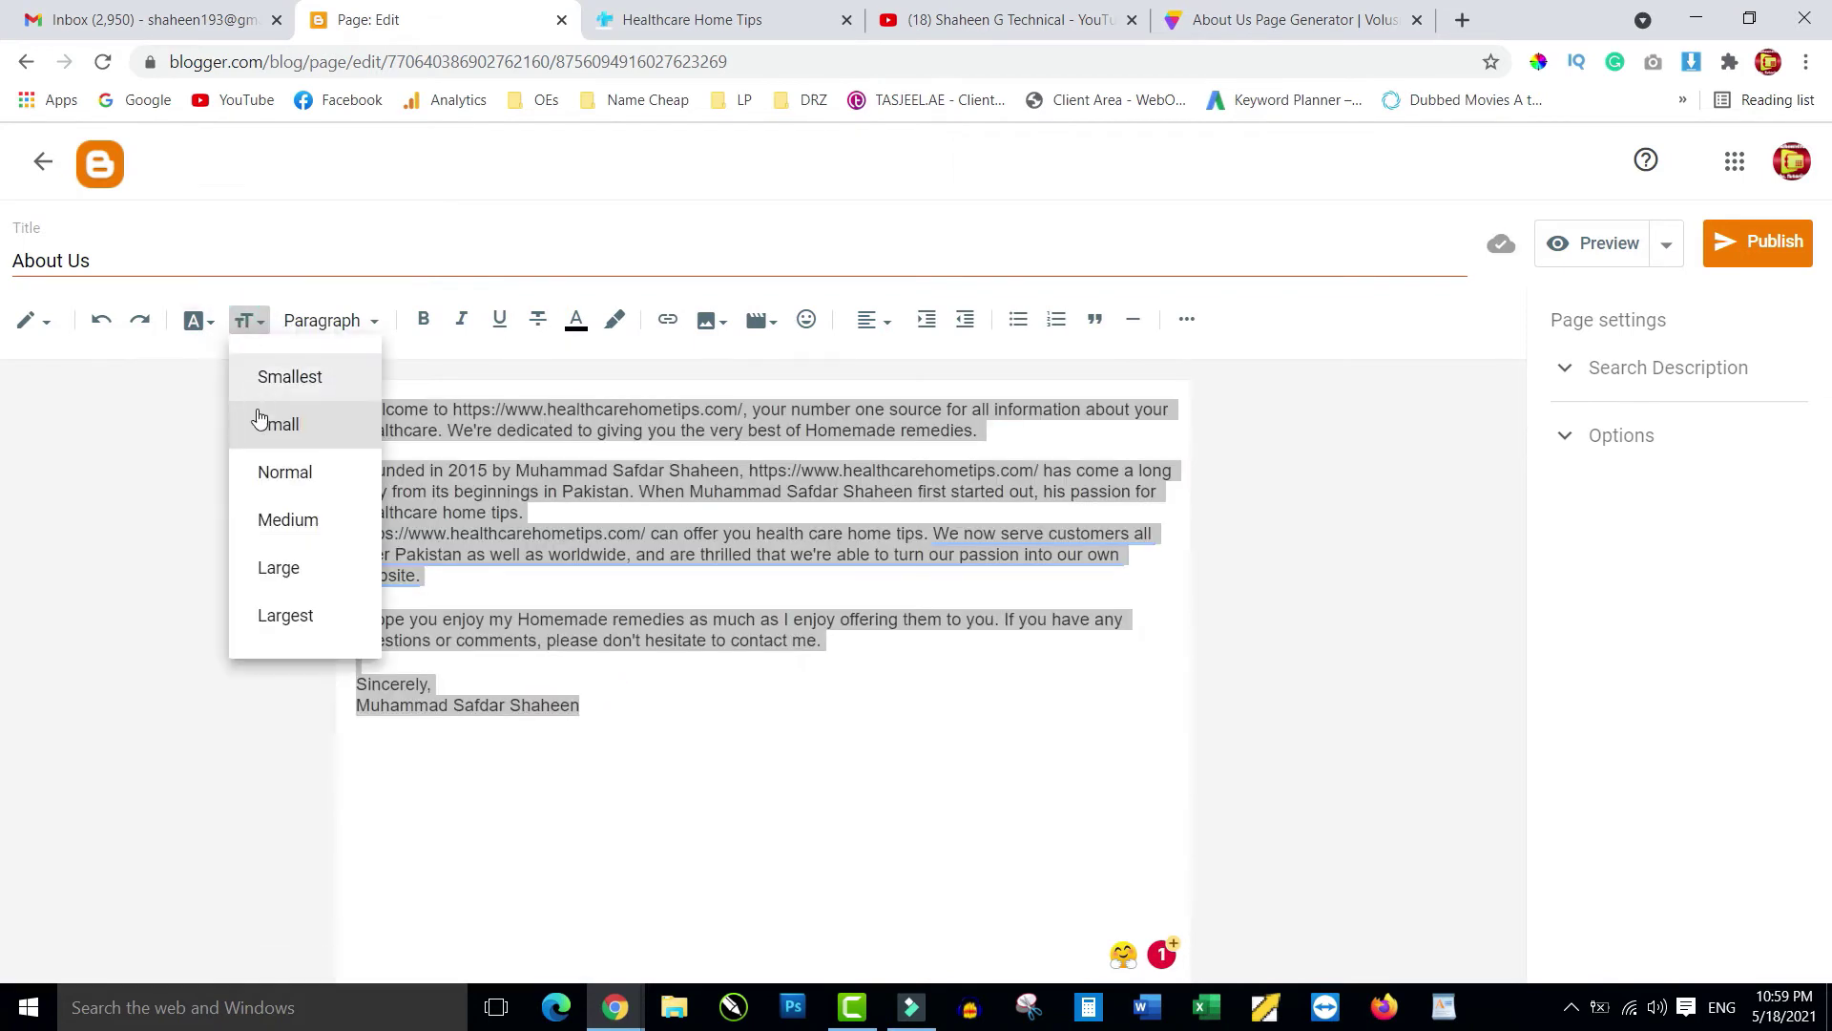
left_click(272, 471)
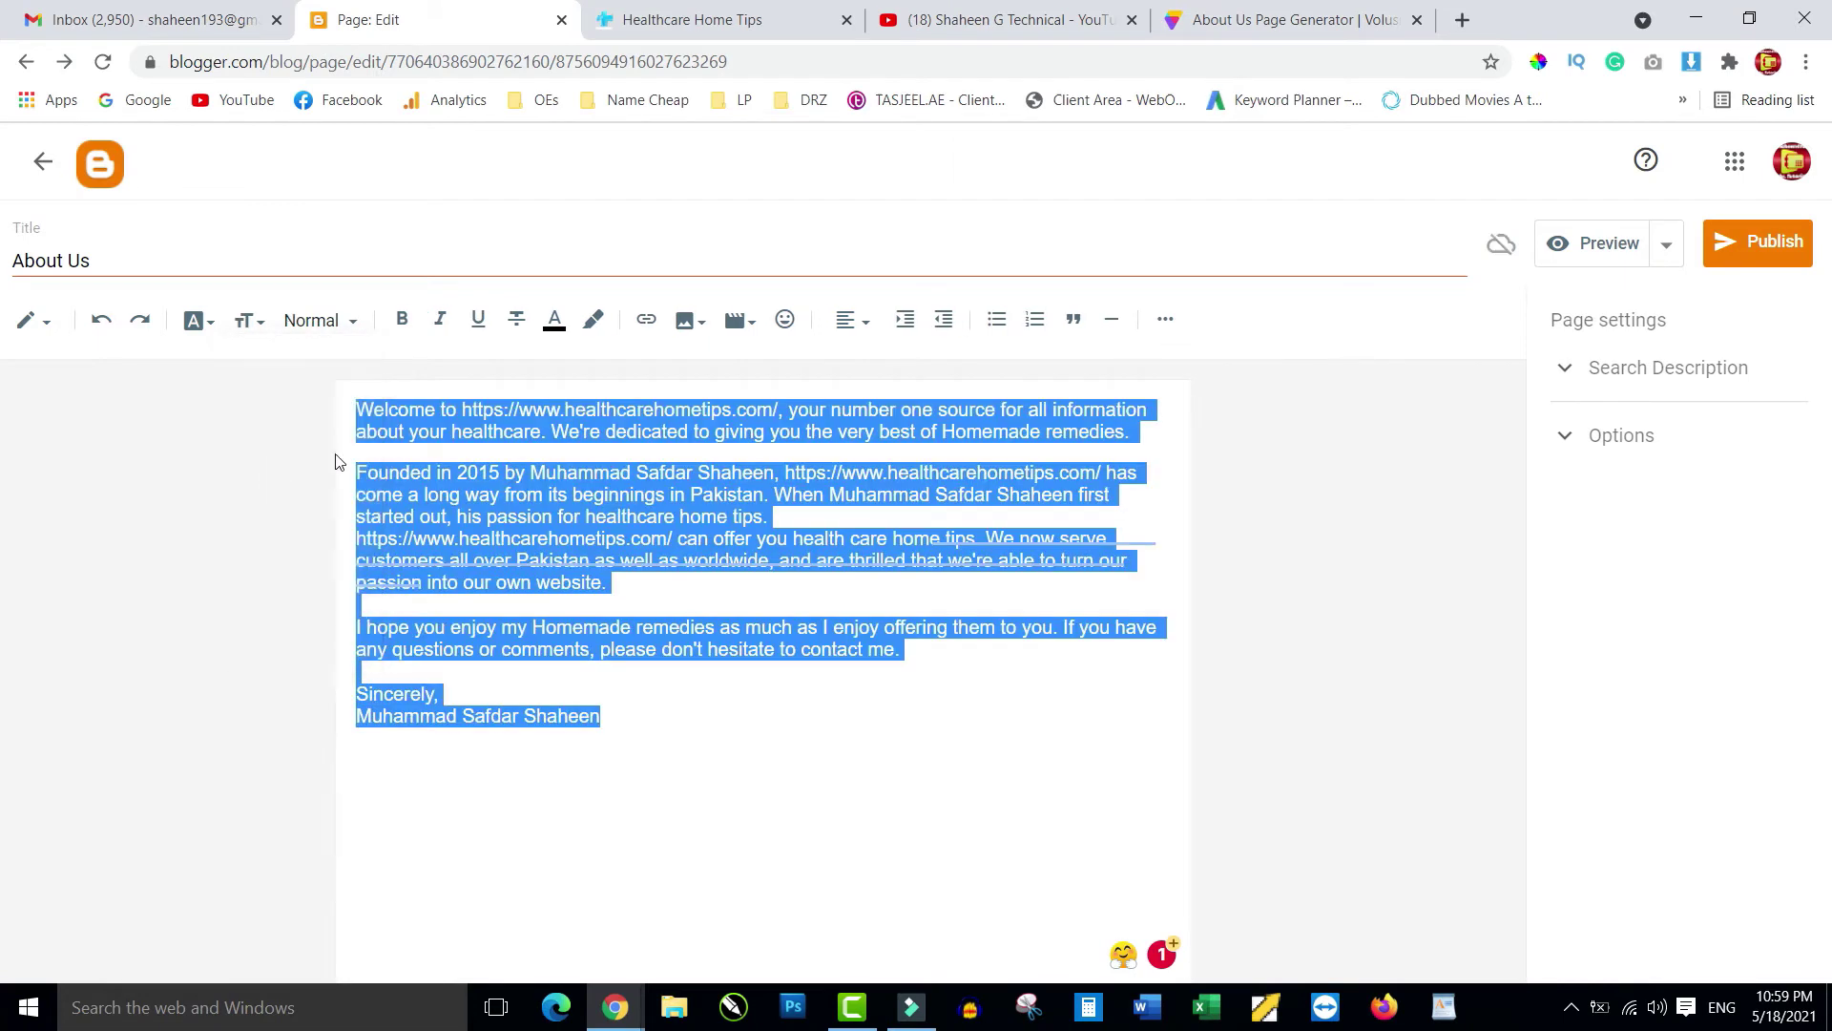
left_click(852, 320)
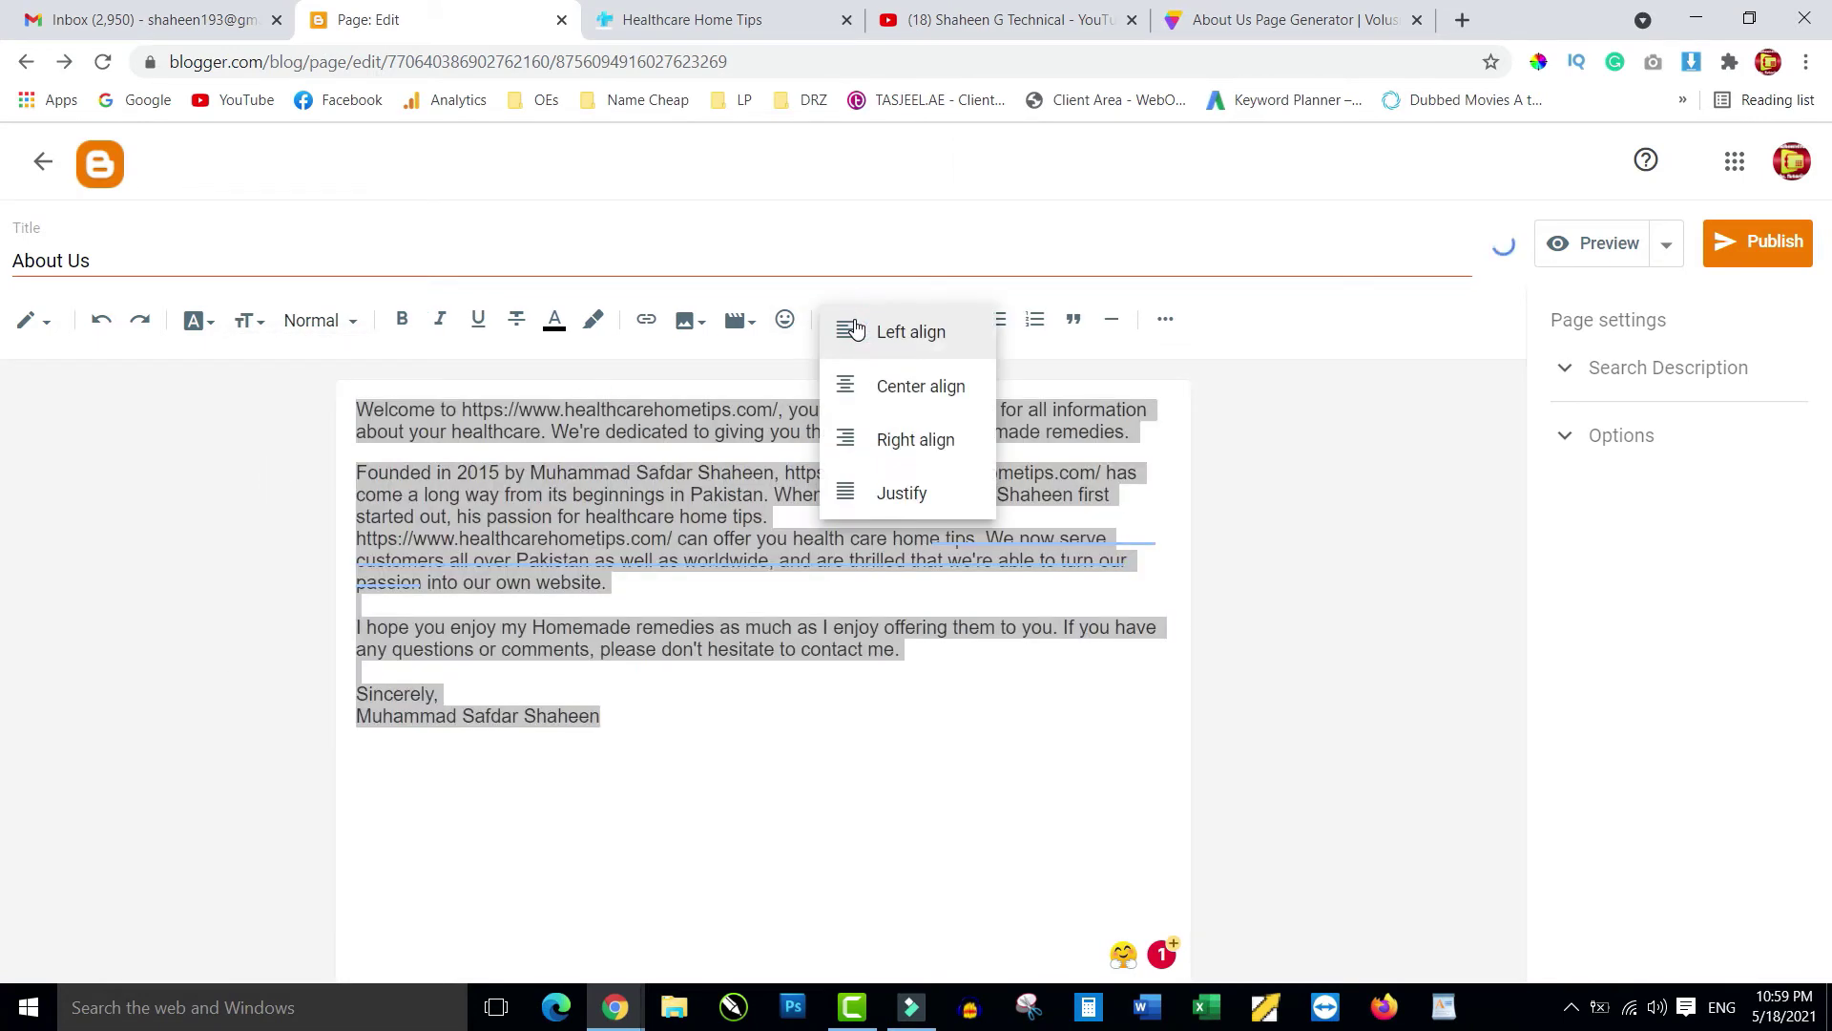
left_click(871, 488)
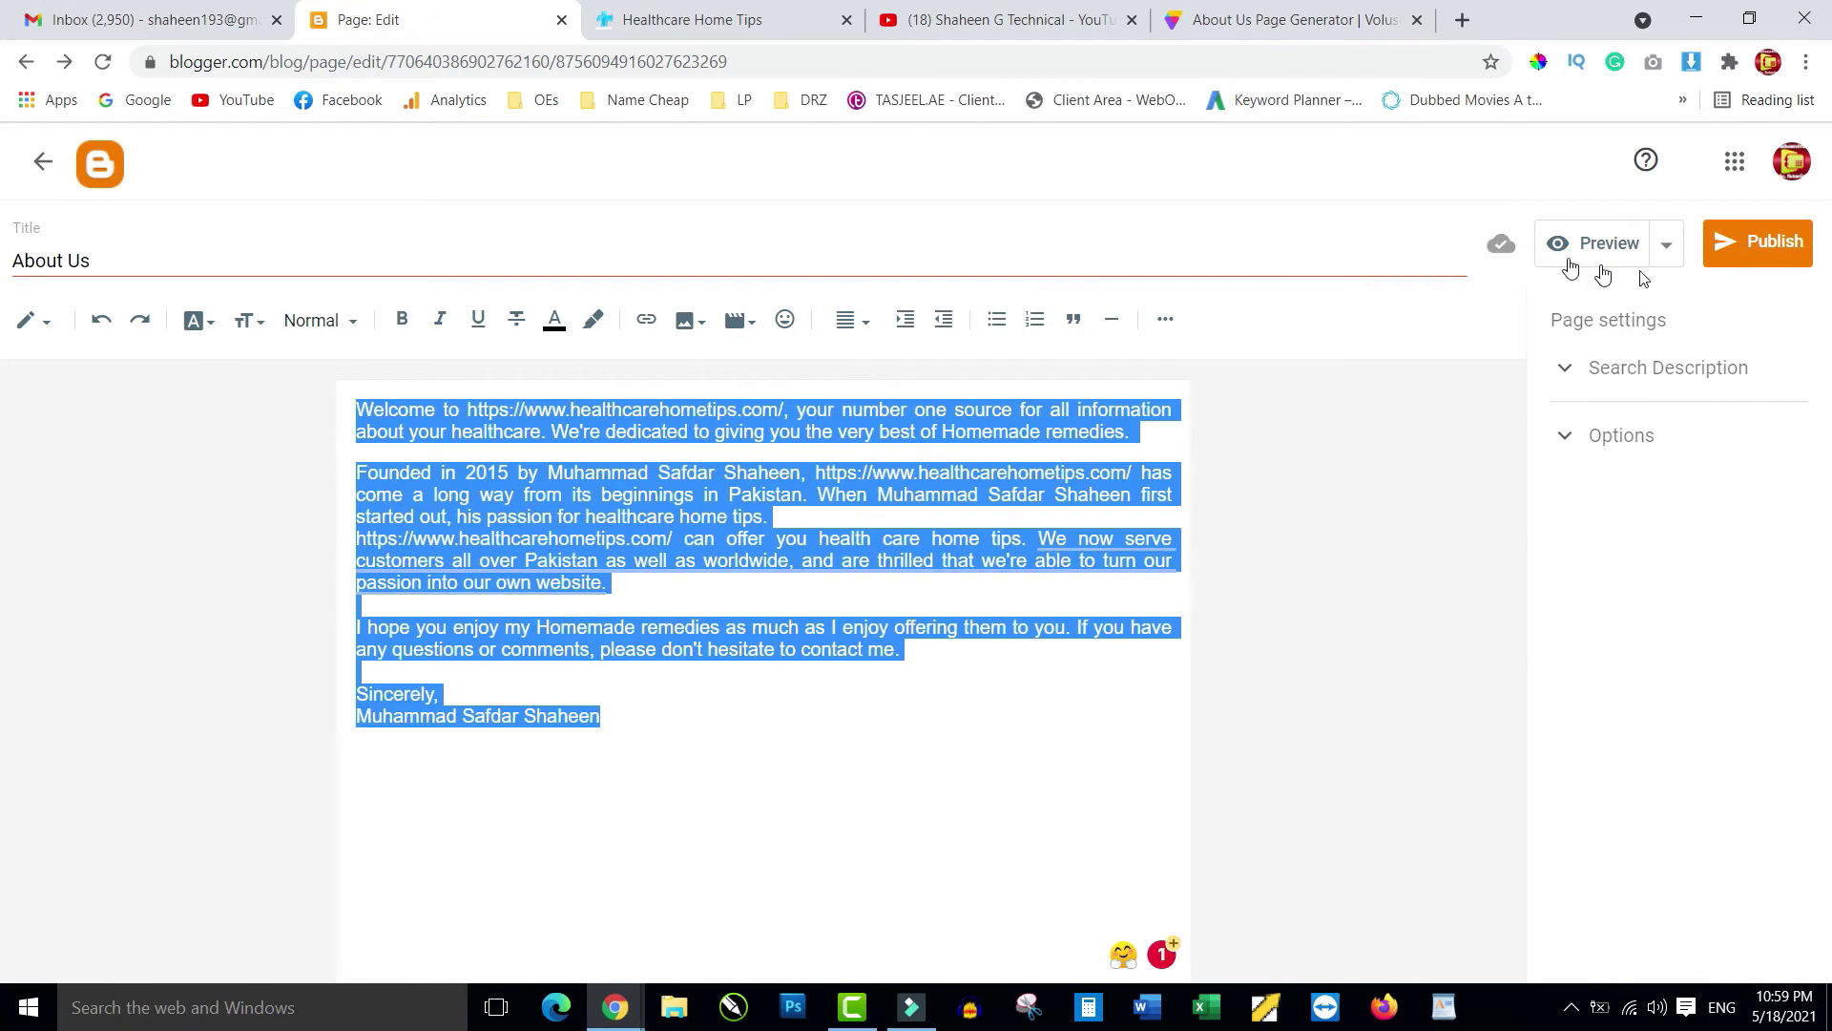
- Publish the About Us page and check the About entry in the live blog's header before returning to Blogger's page list
left_click(1767, 244)
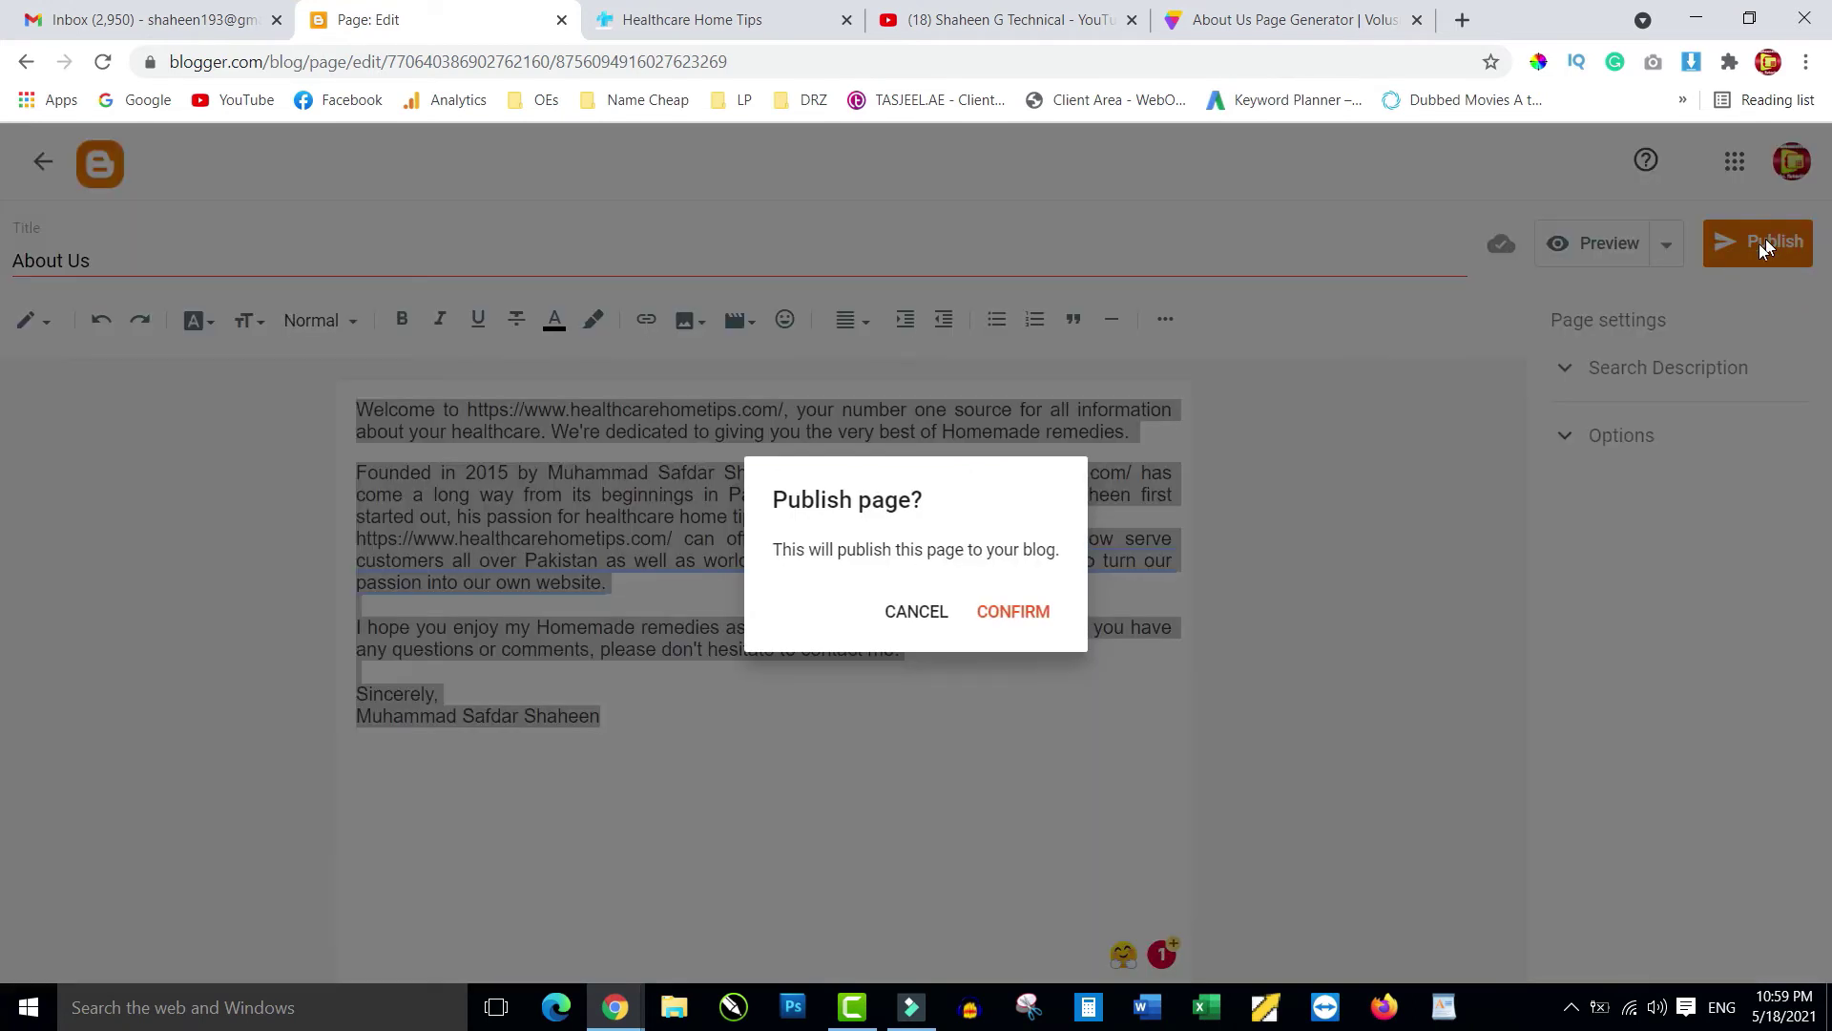
left_click(1023, 612)
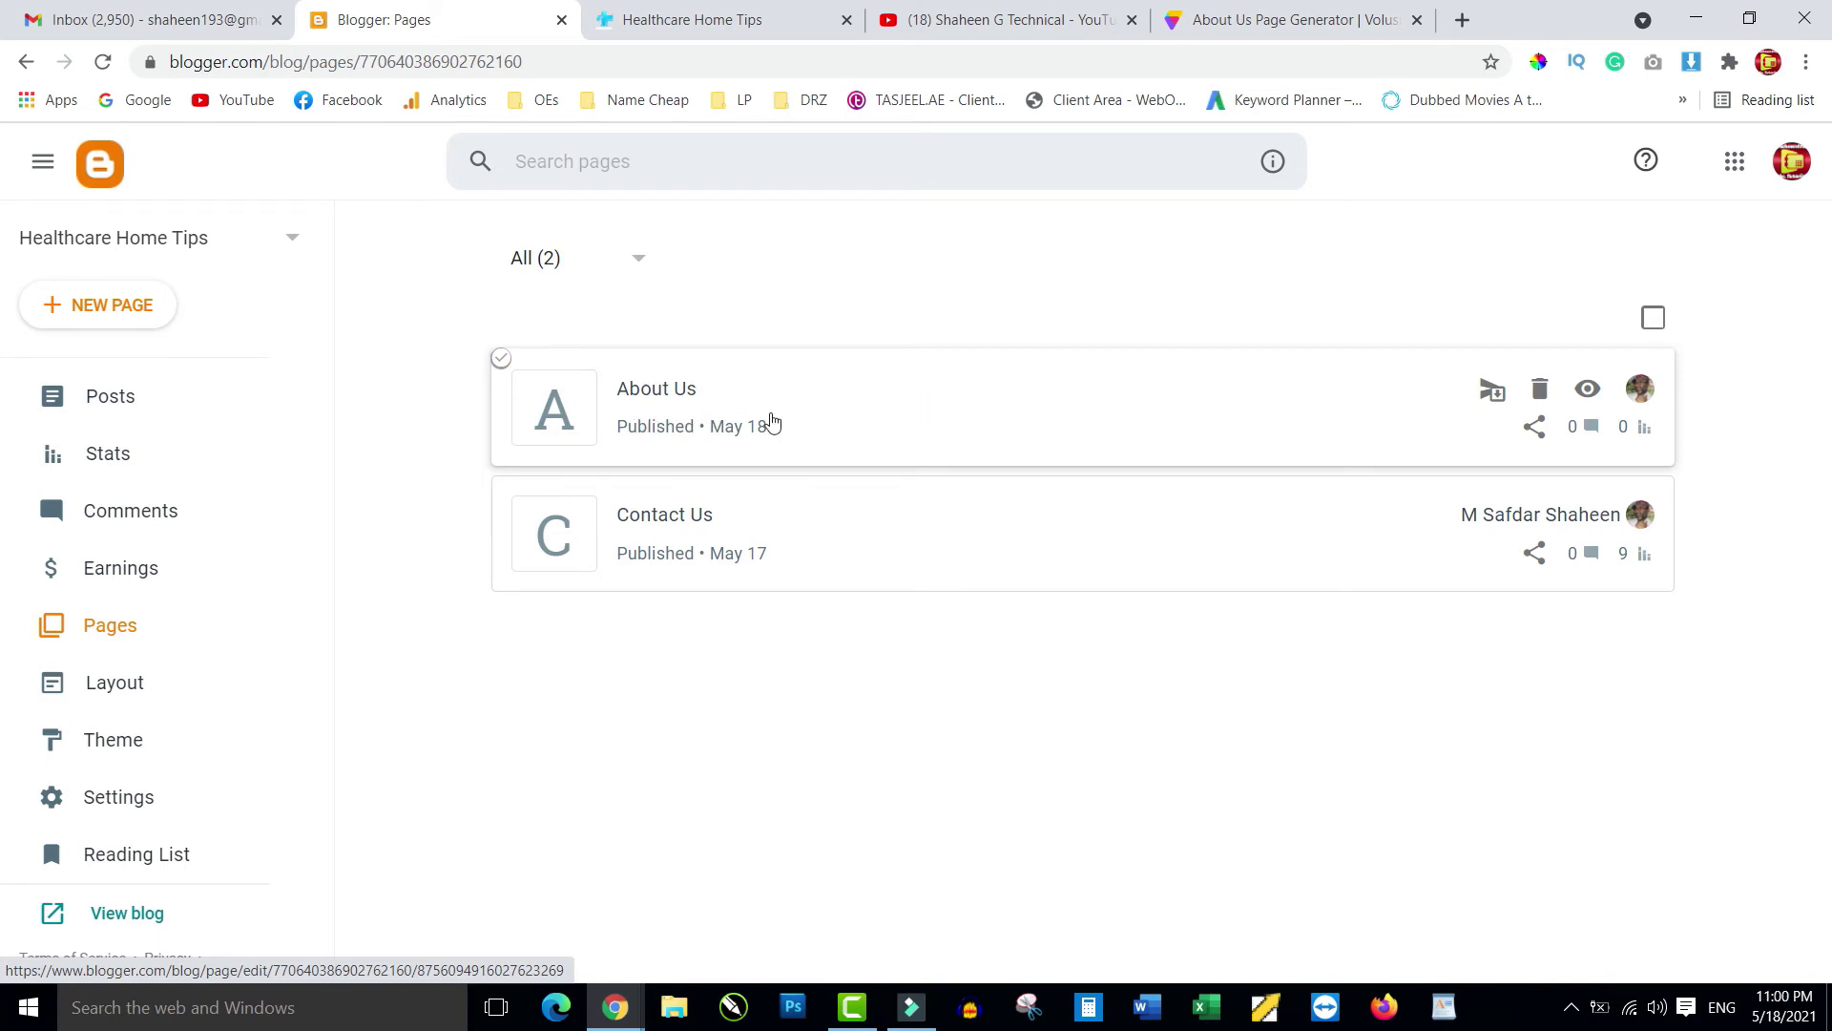
left_click(718, 21)
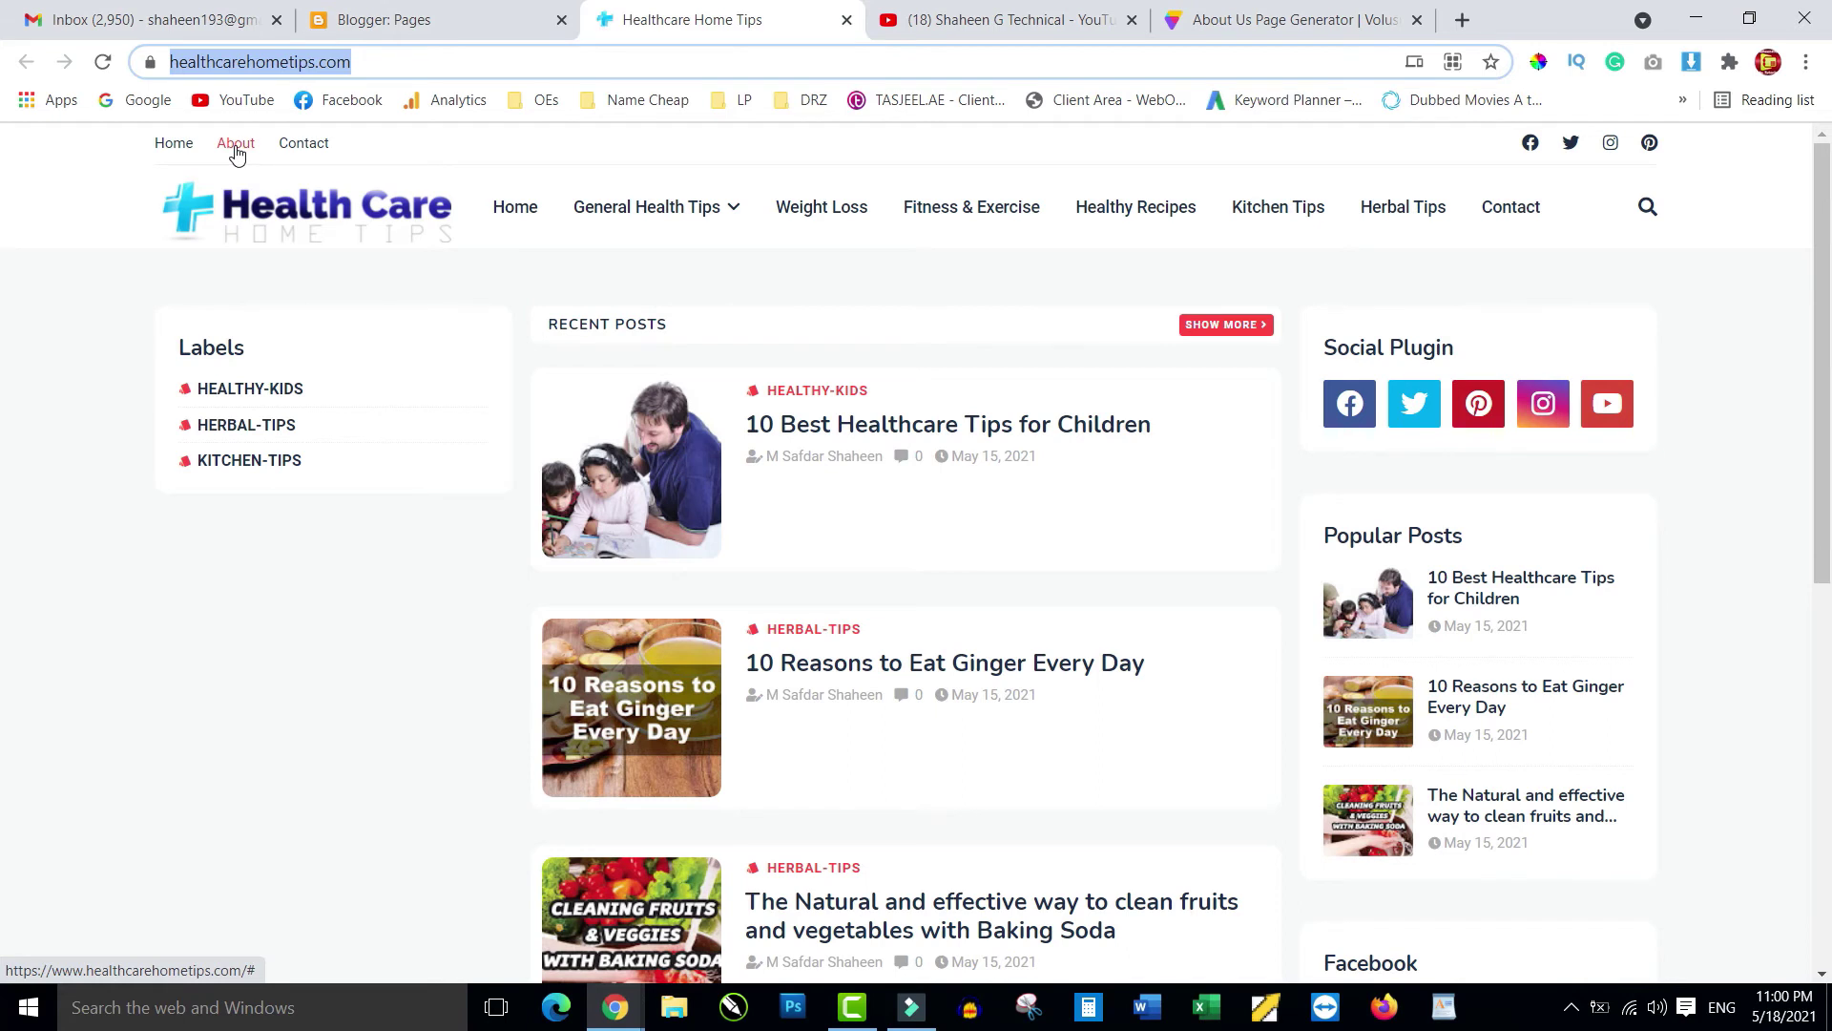
left_click(462, 25)
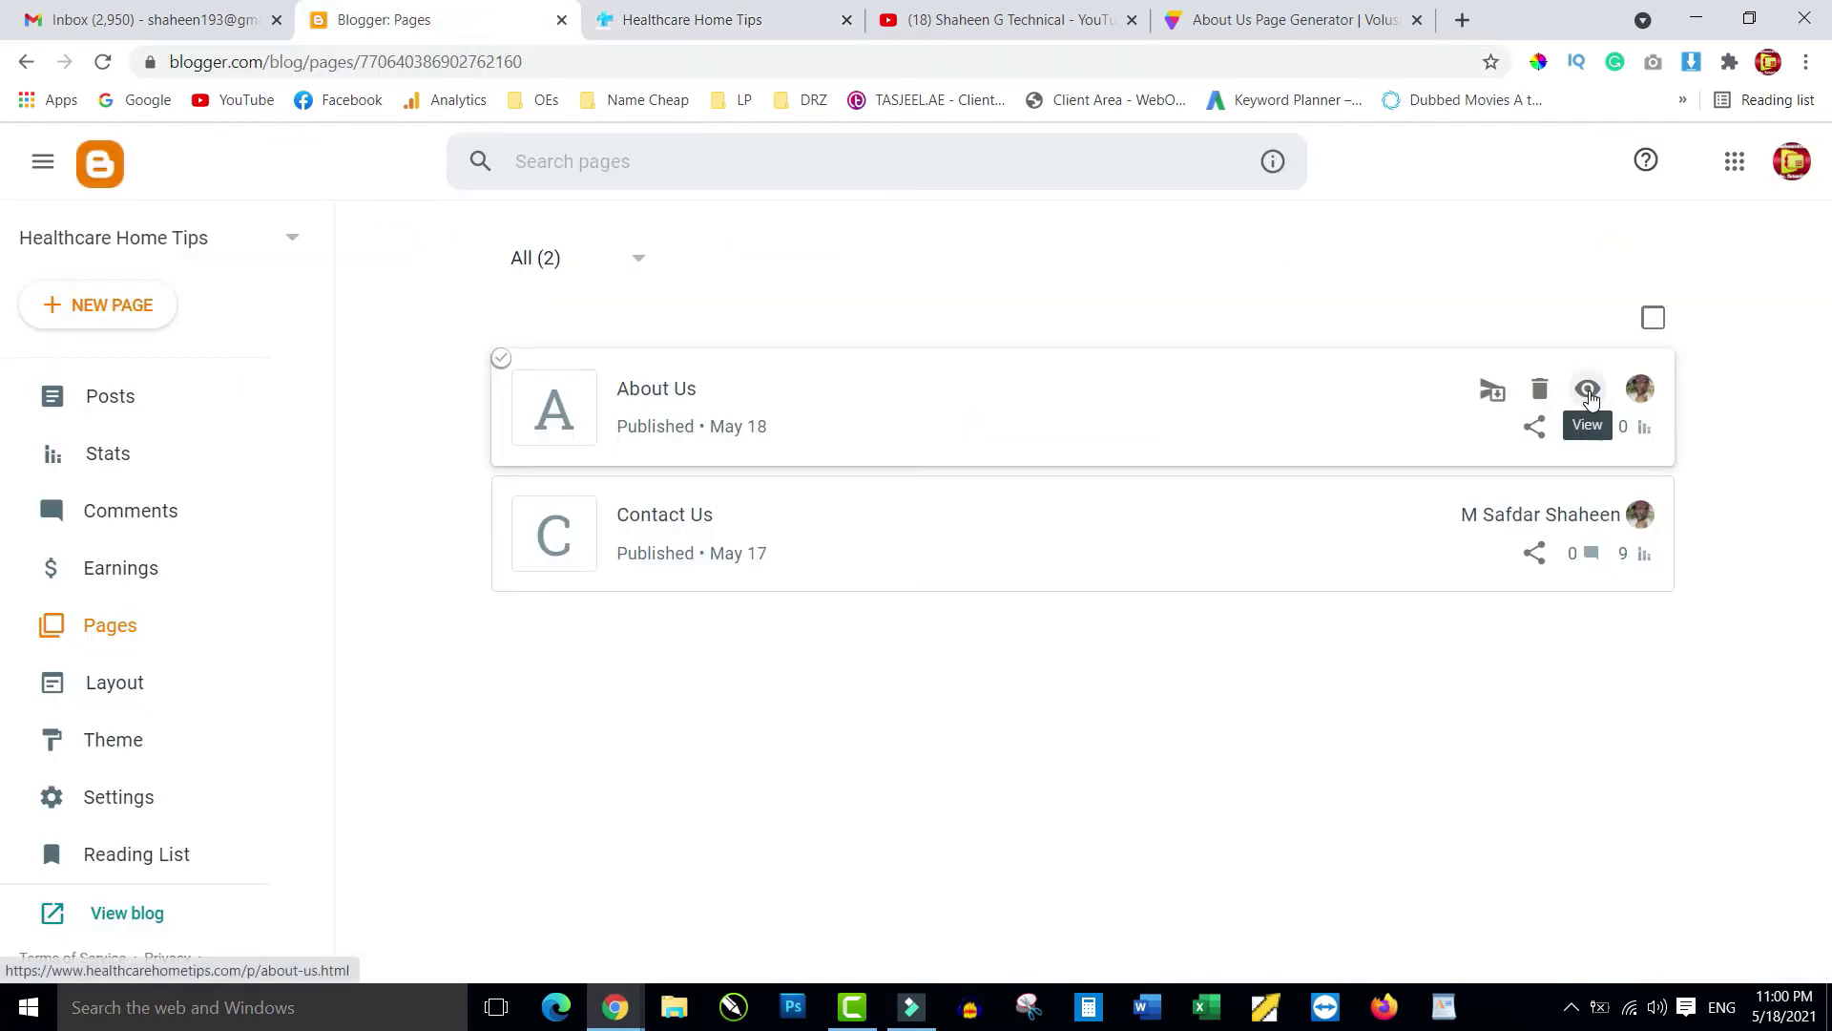
- View the published About Us page on the live blog and copy its web address
left_click(1589, 393)
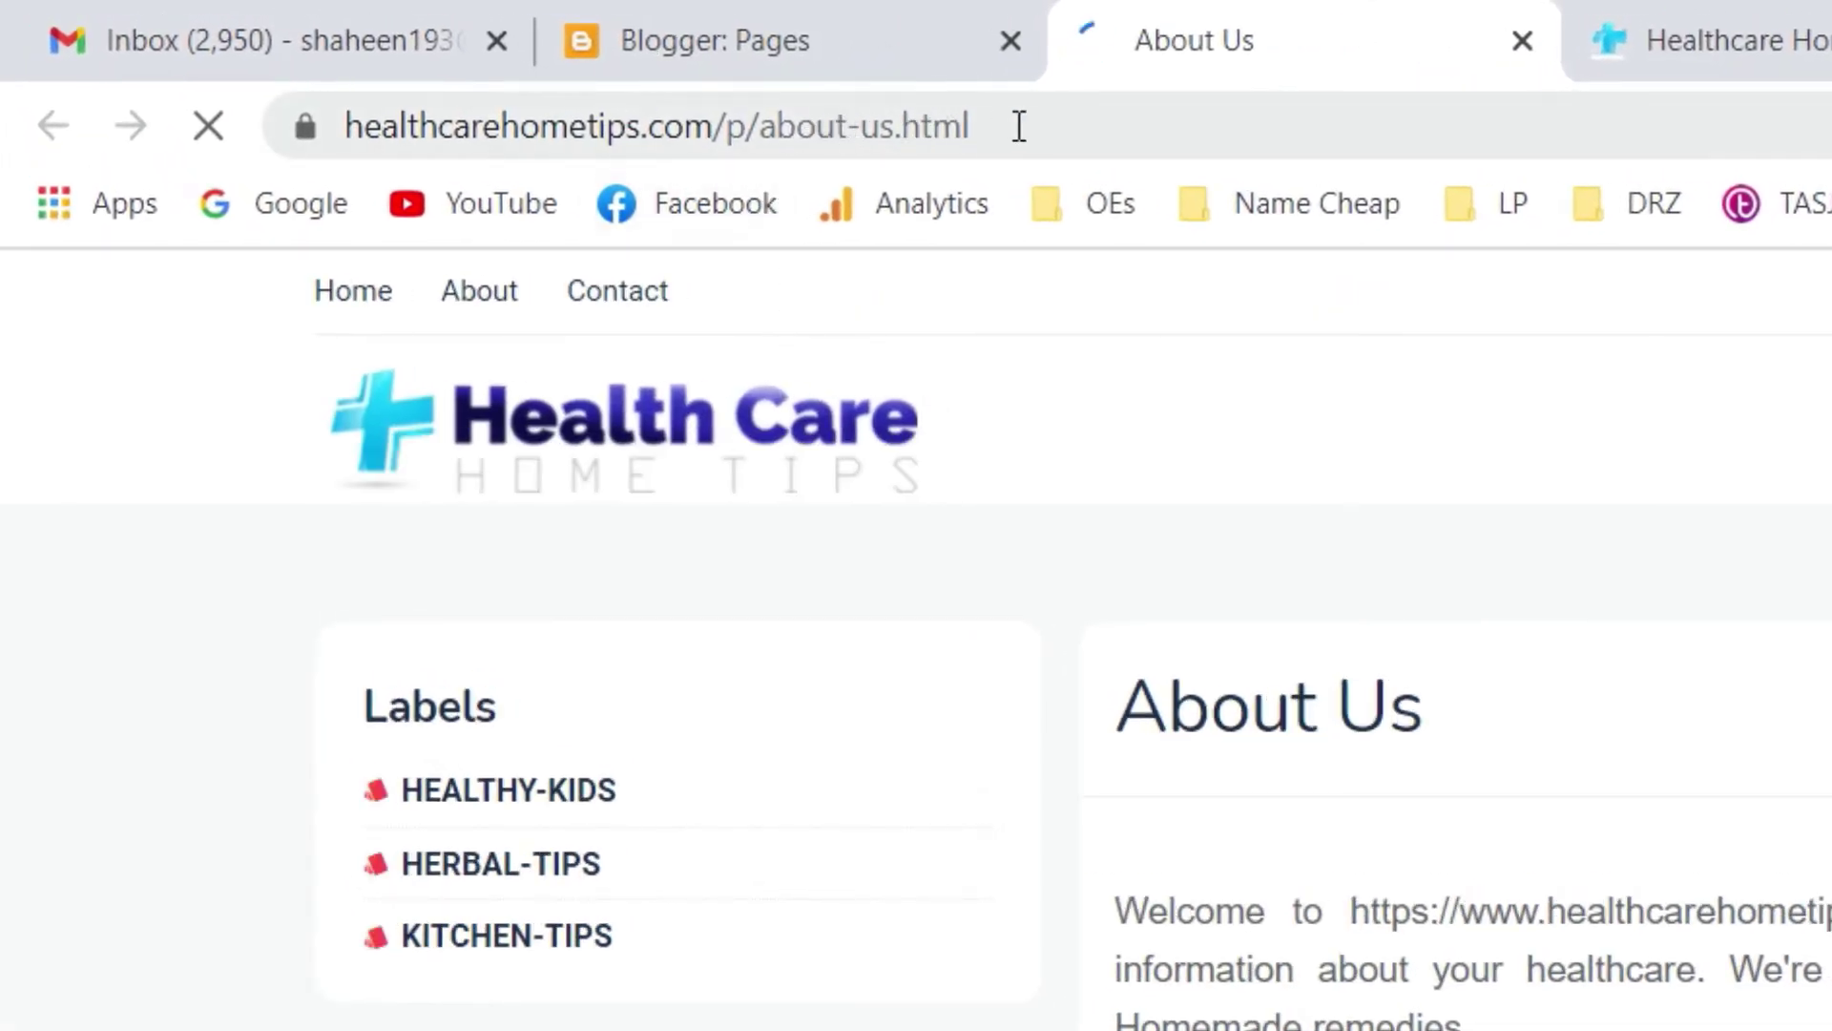
left_click_drag(1020, 125, 346, 125)
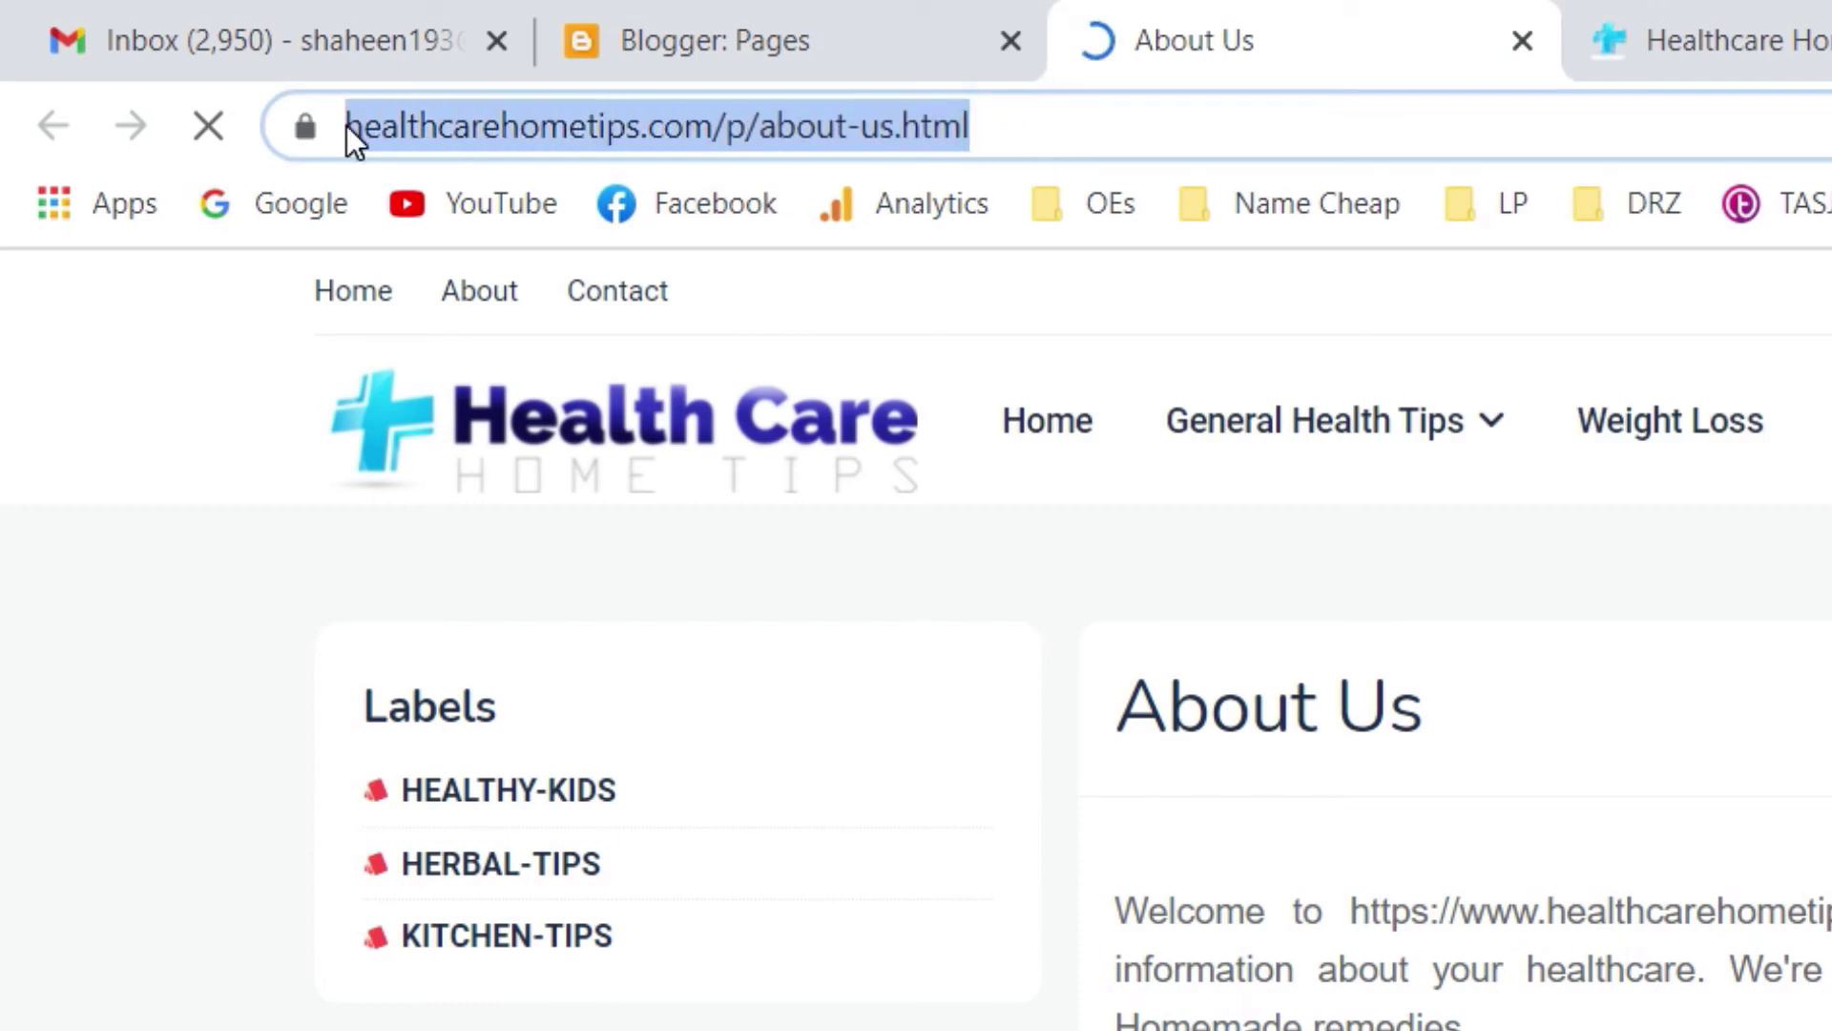
right_click(626, 122)
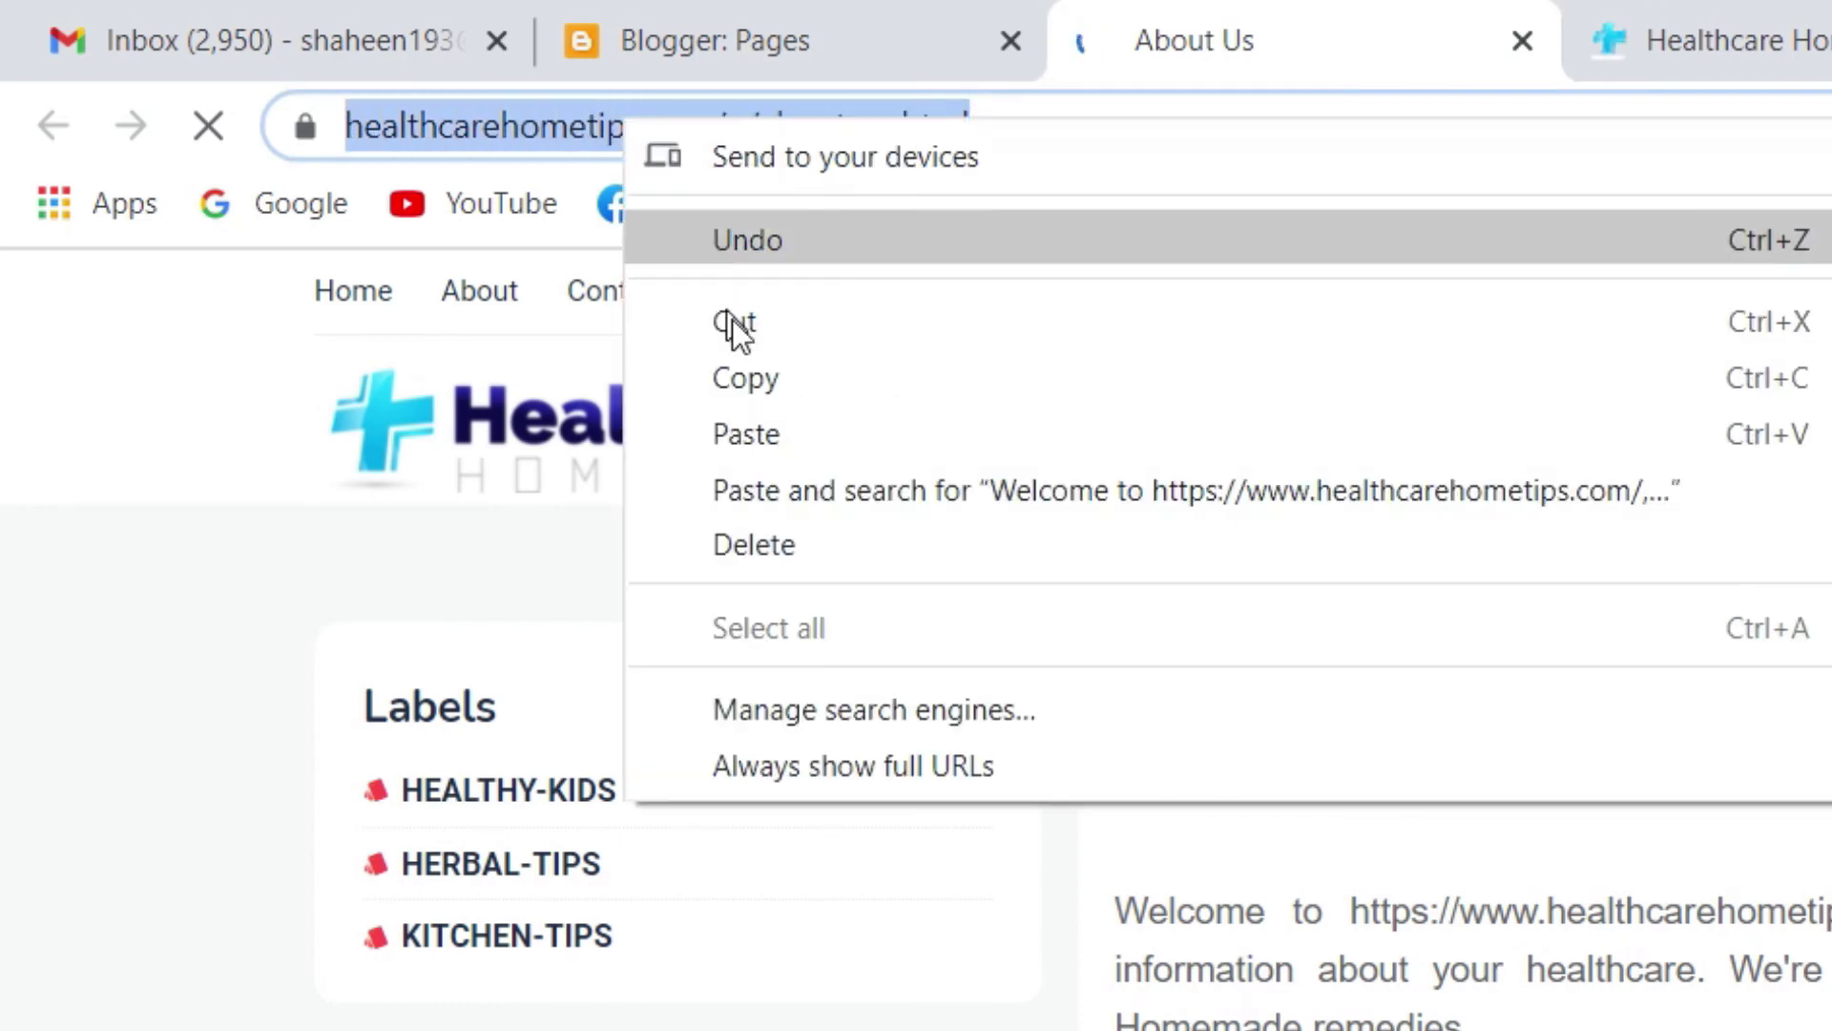
left_click(750, 376)
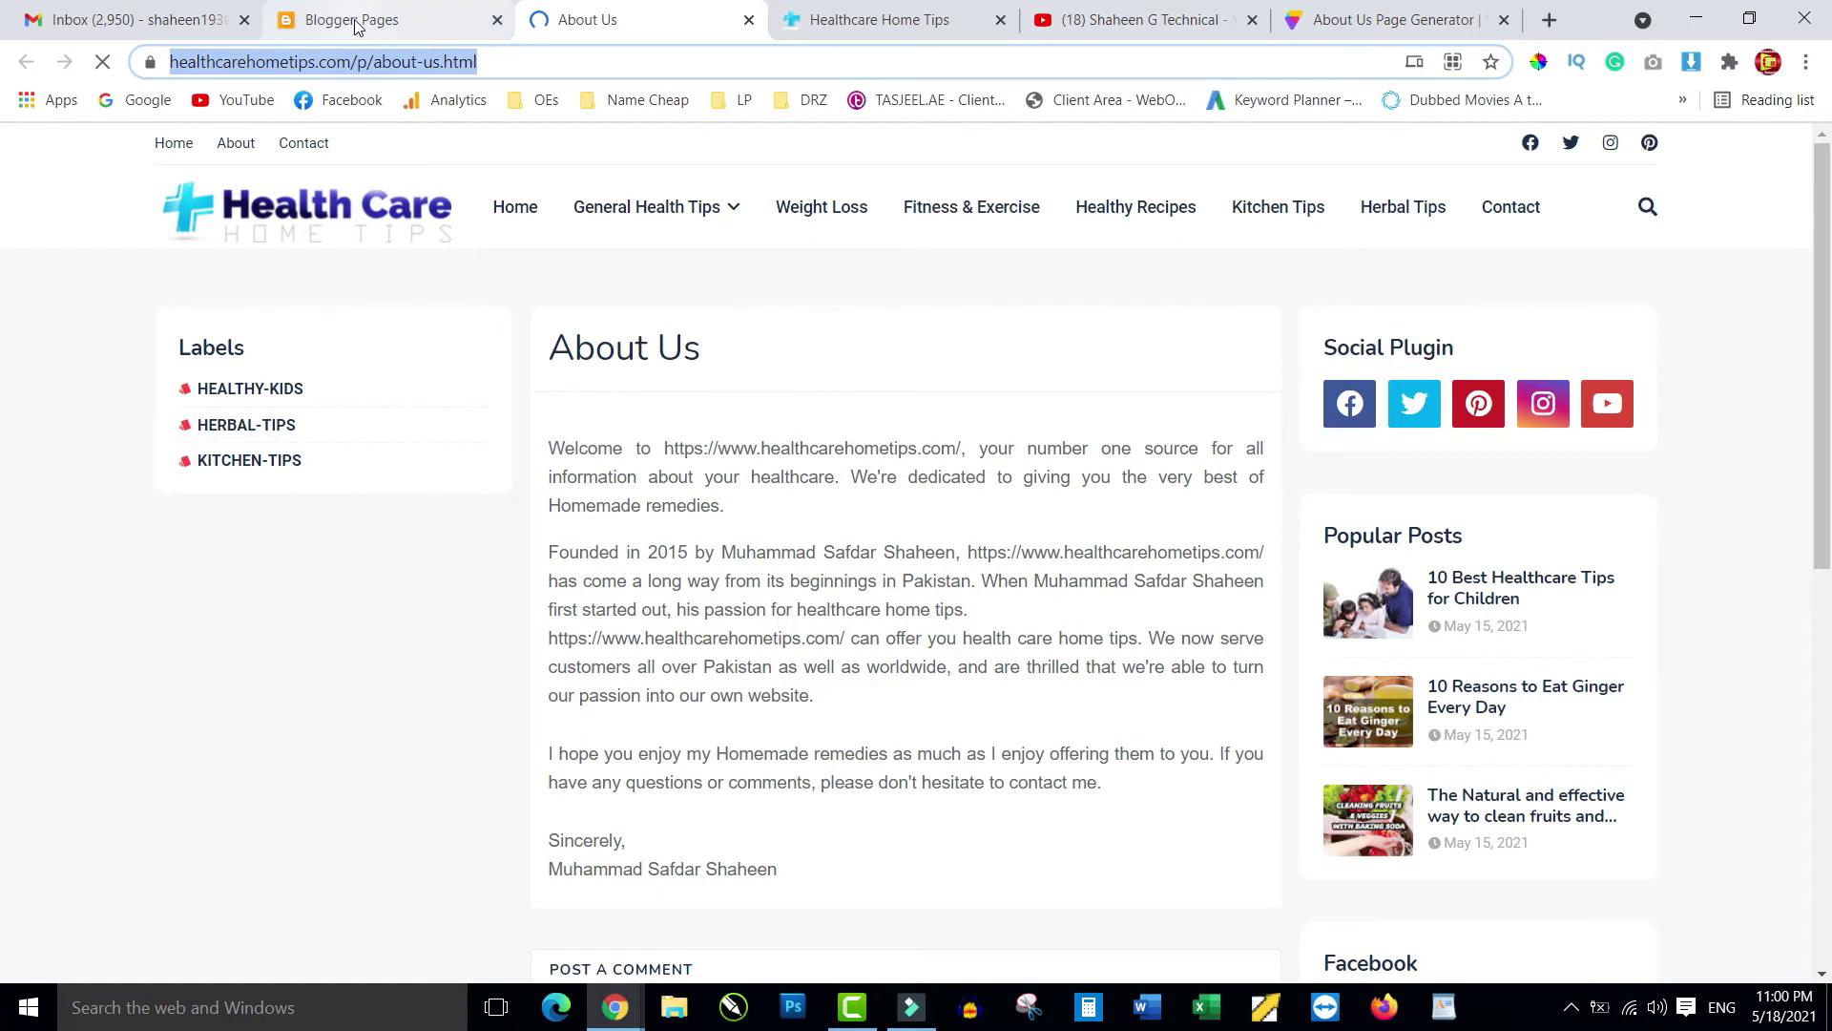
- Open the Top Navigation link list for editing in the Blogger layout, checking the About entry in the live header along the way
left_click(356, 23)
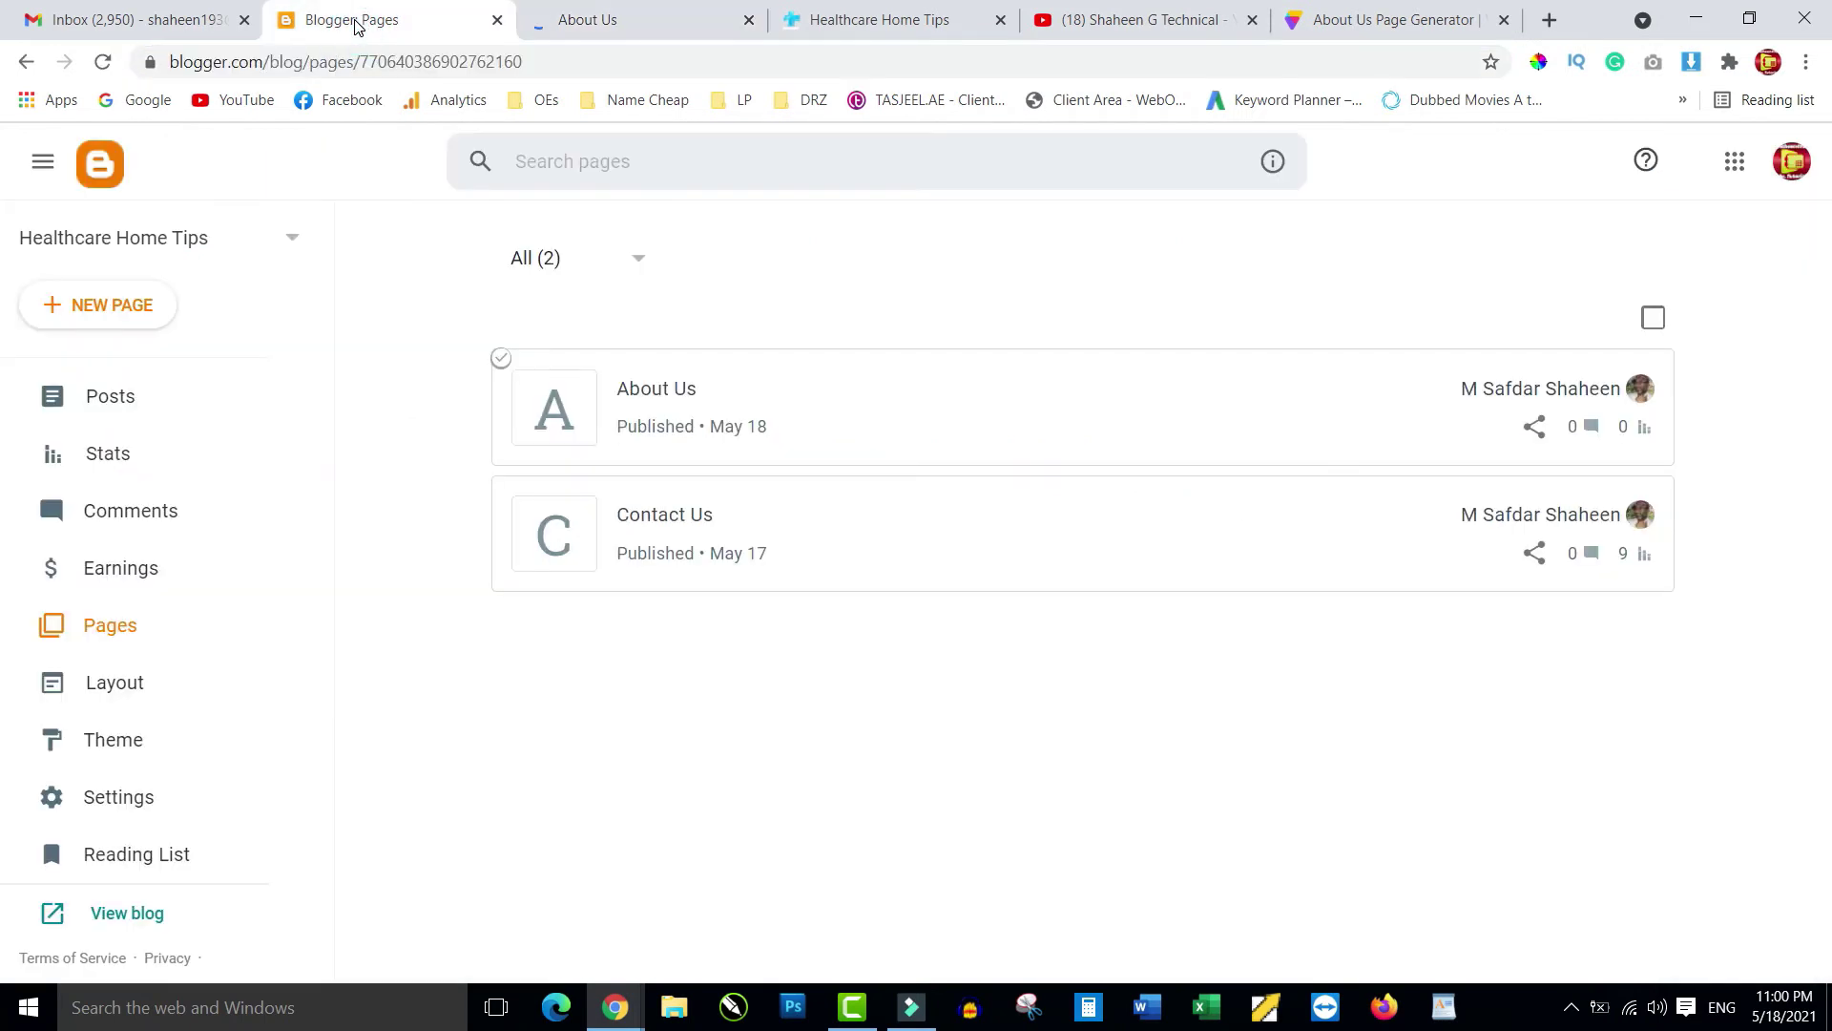
left_click(116, 683)
left_click(586, 19)
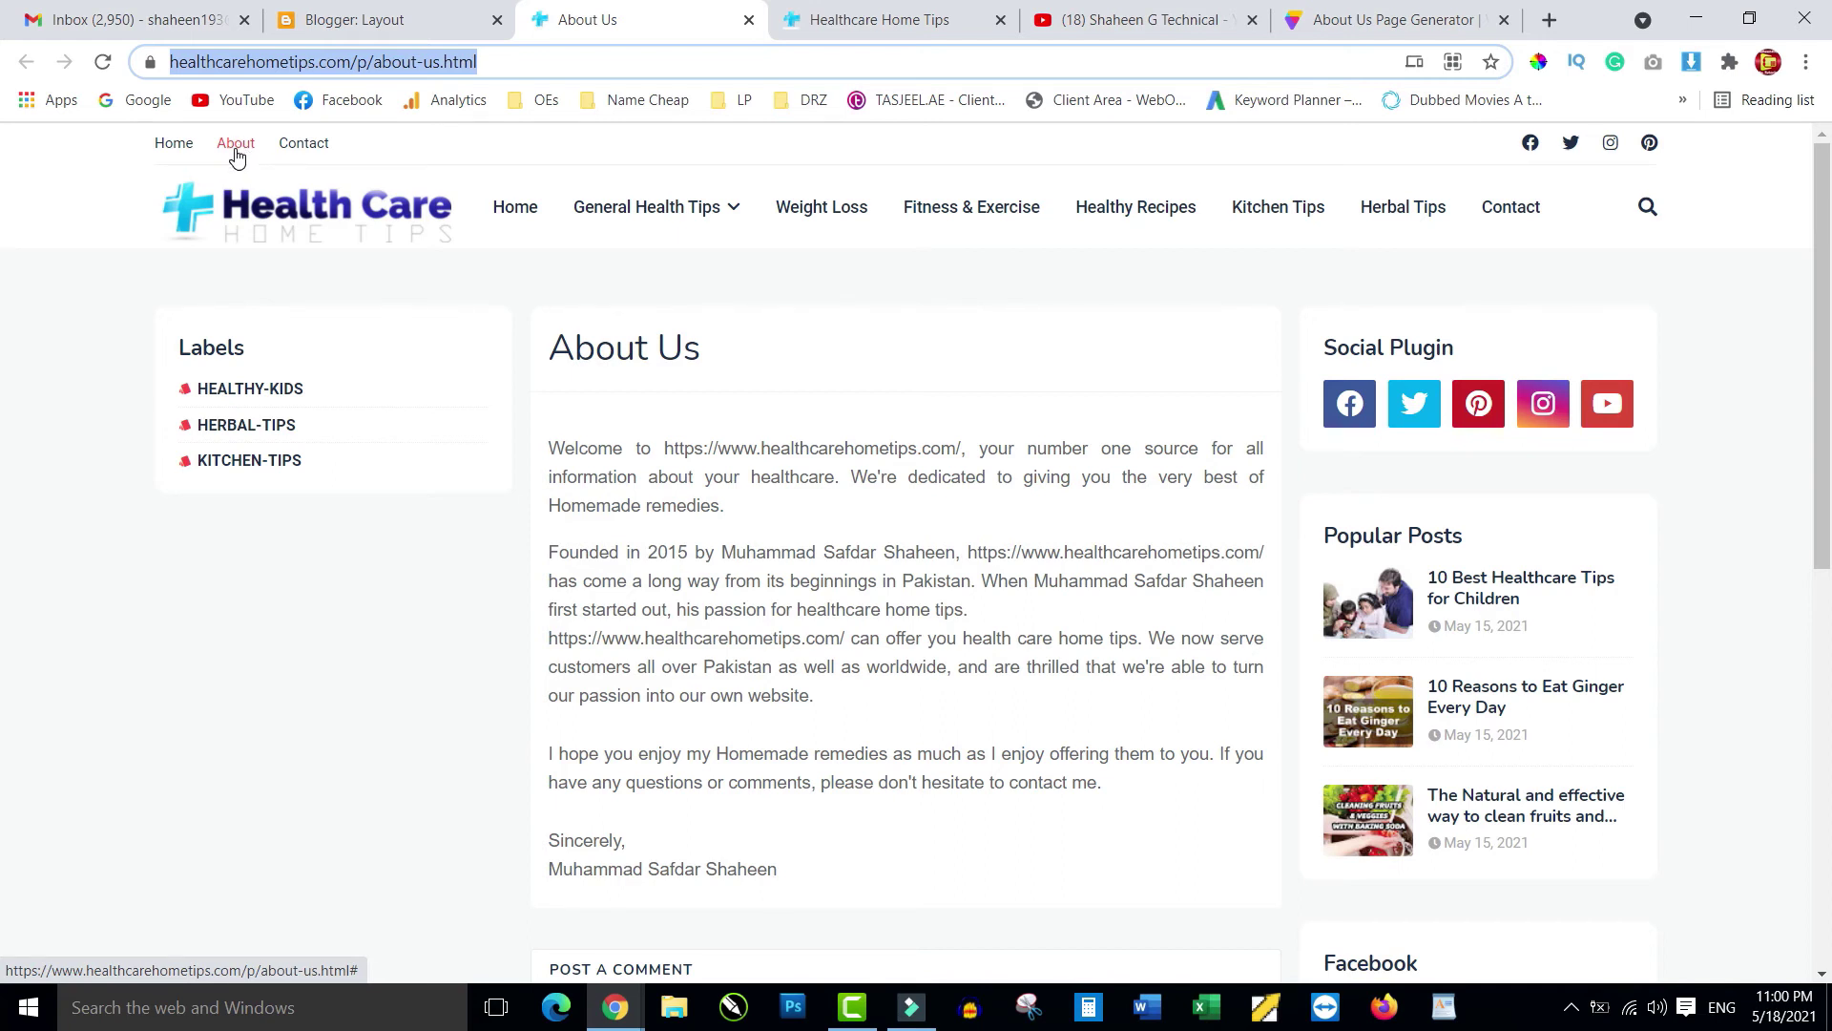
left_click(391, 20)
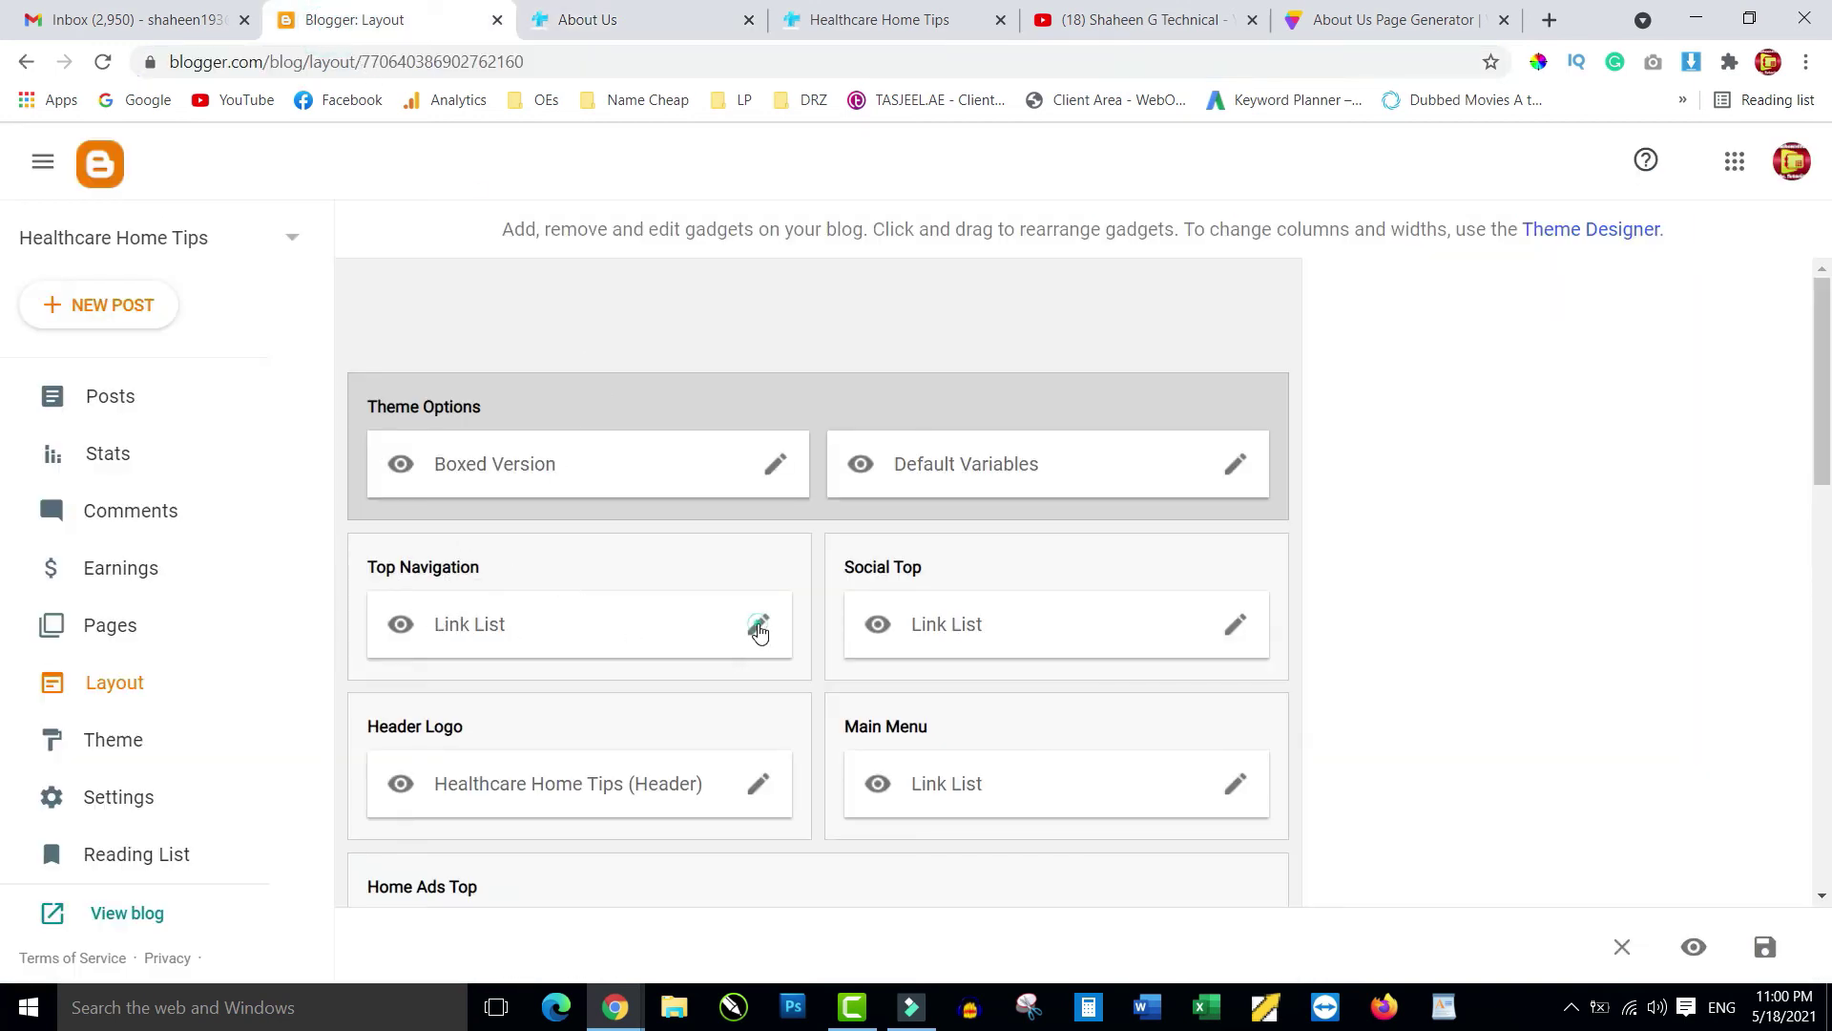
left_click(759, 624)
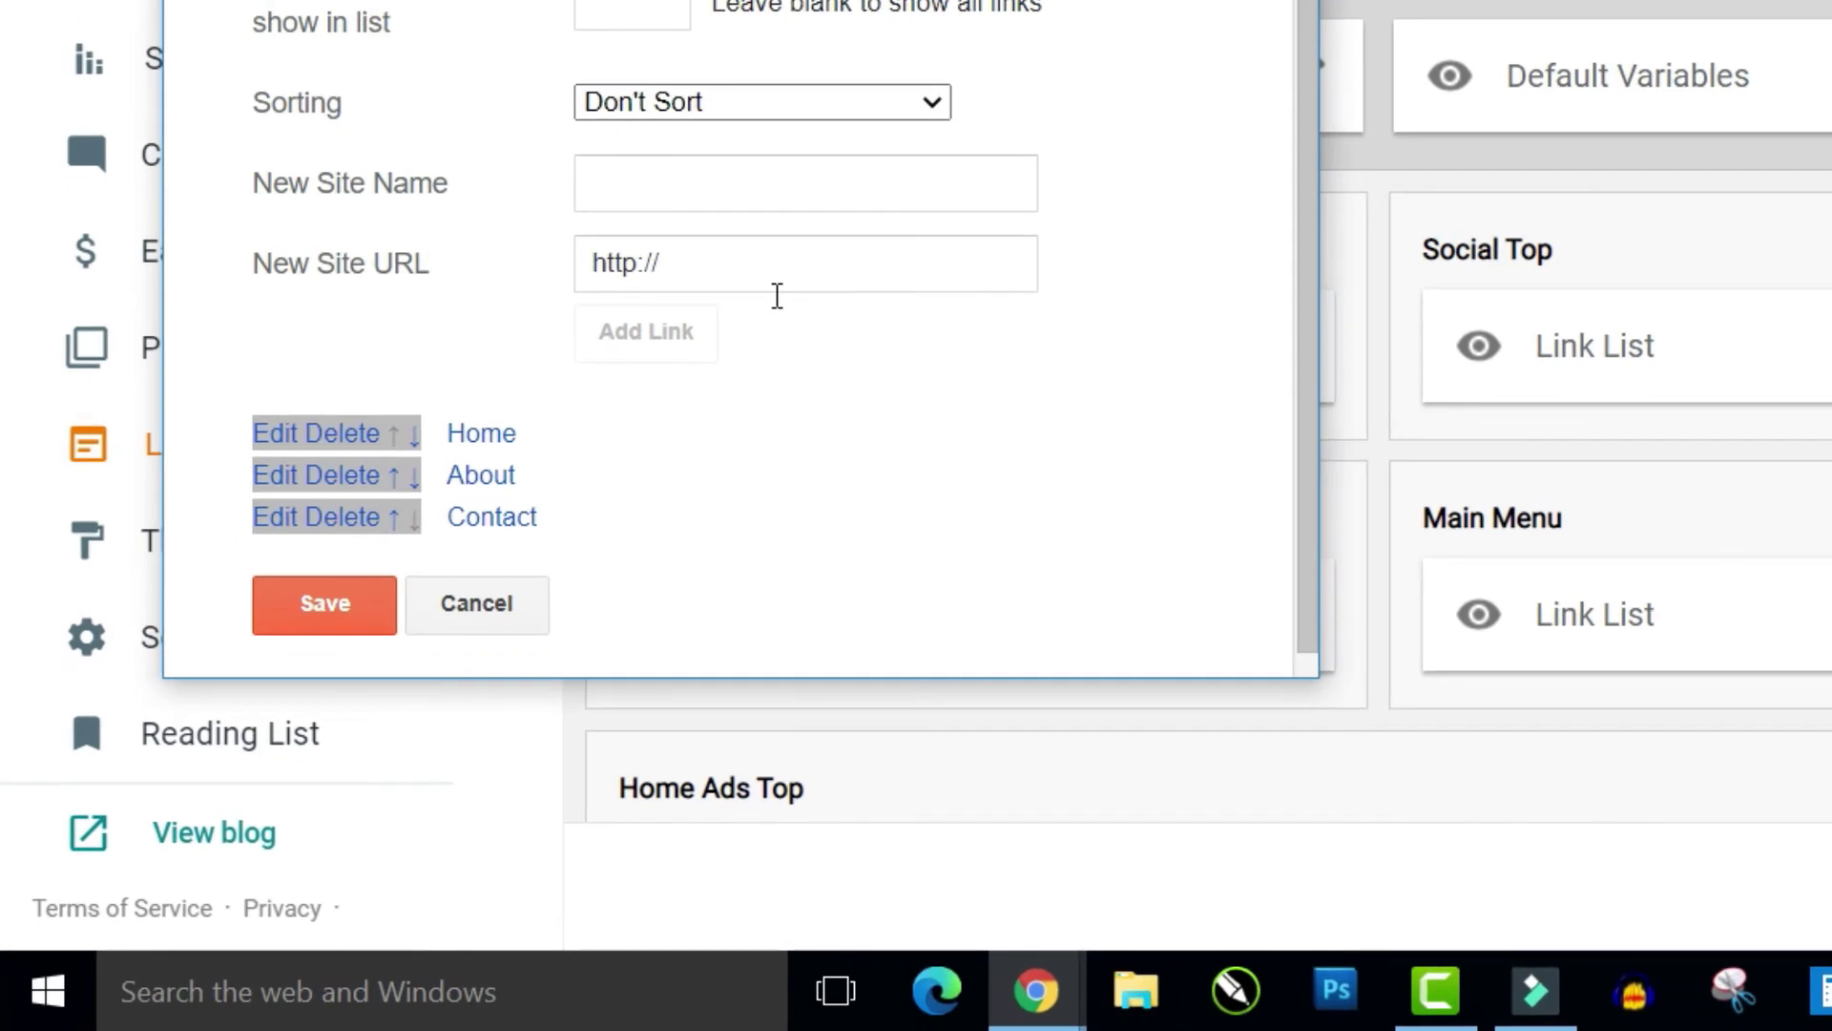
scroll(449, 602, "down", 1)
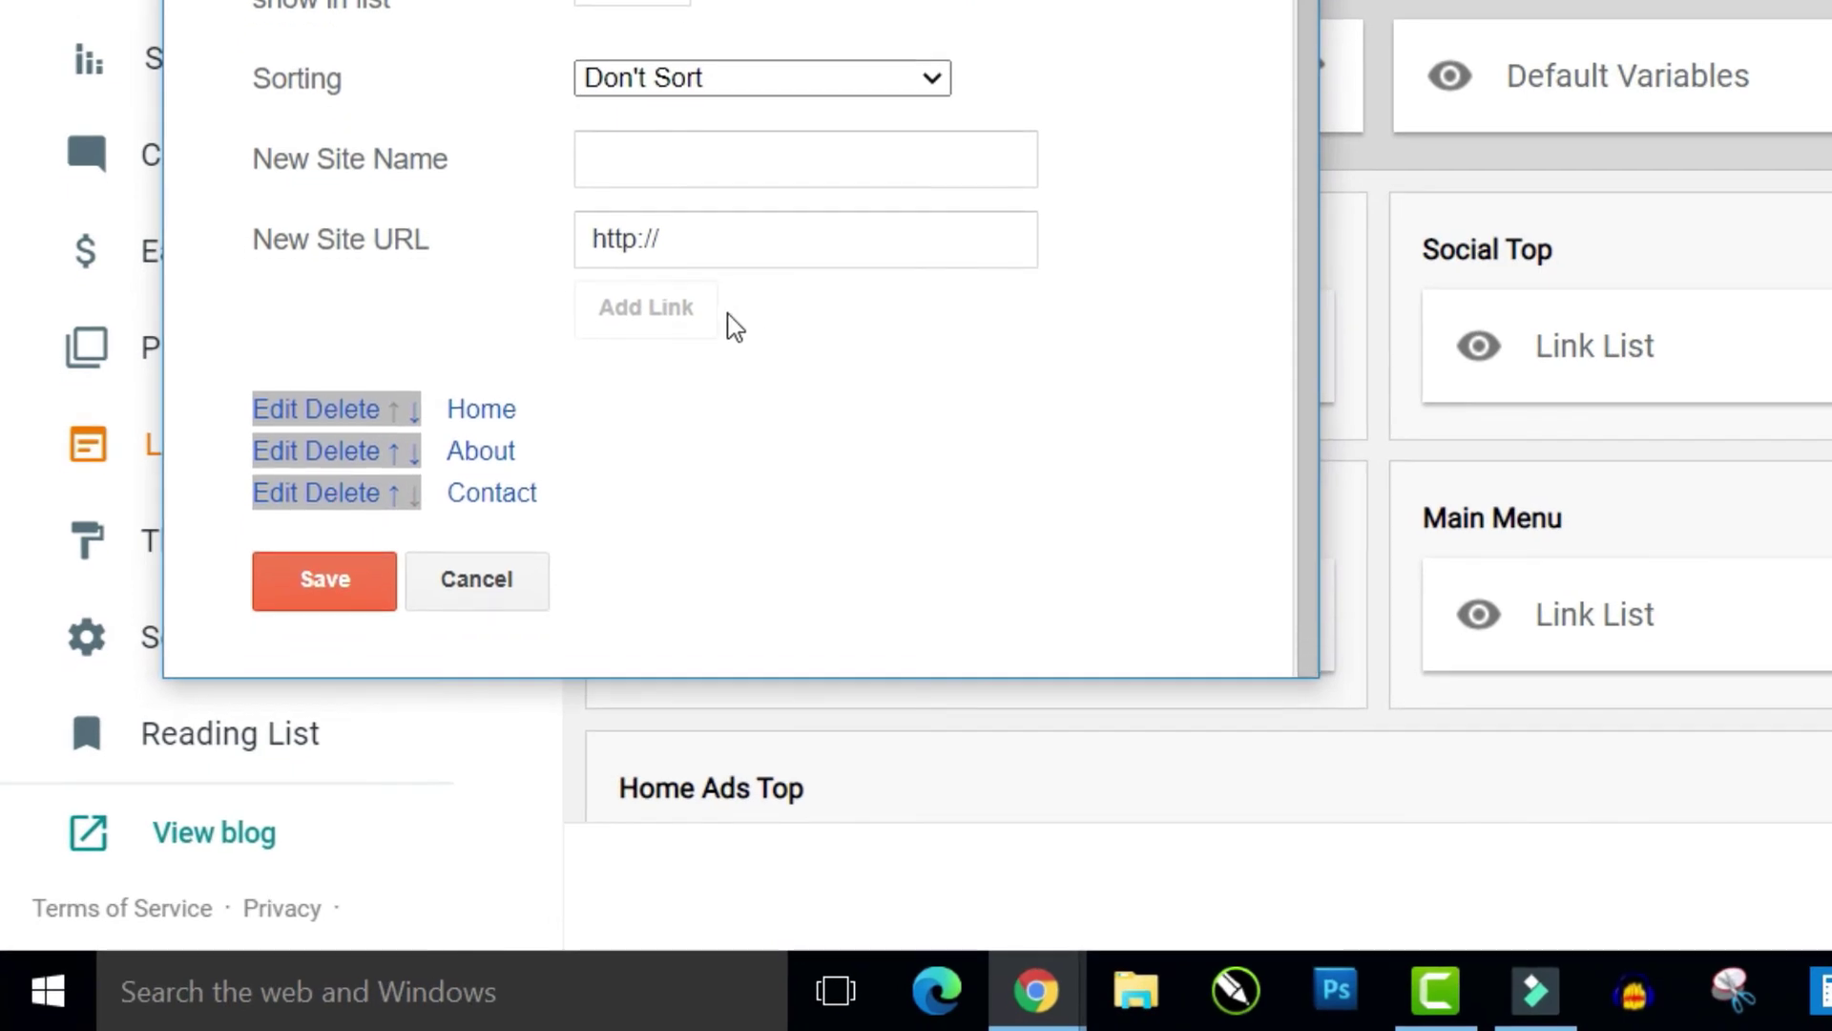
- Replace the About link's URL in the Top Navigation list with the copied about-us.html page address and save the gadget
left_click(272, 456)
scroll(686, 417, "down", 1)
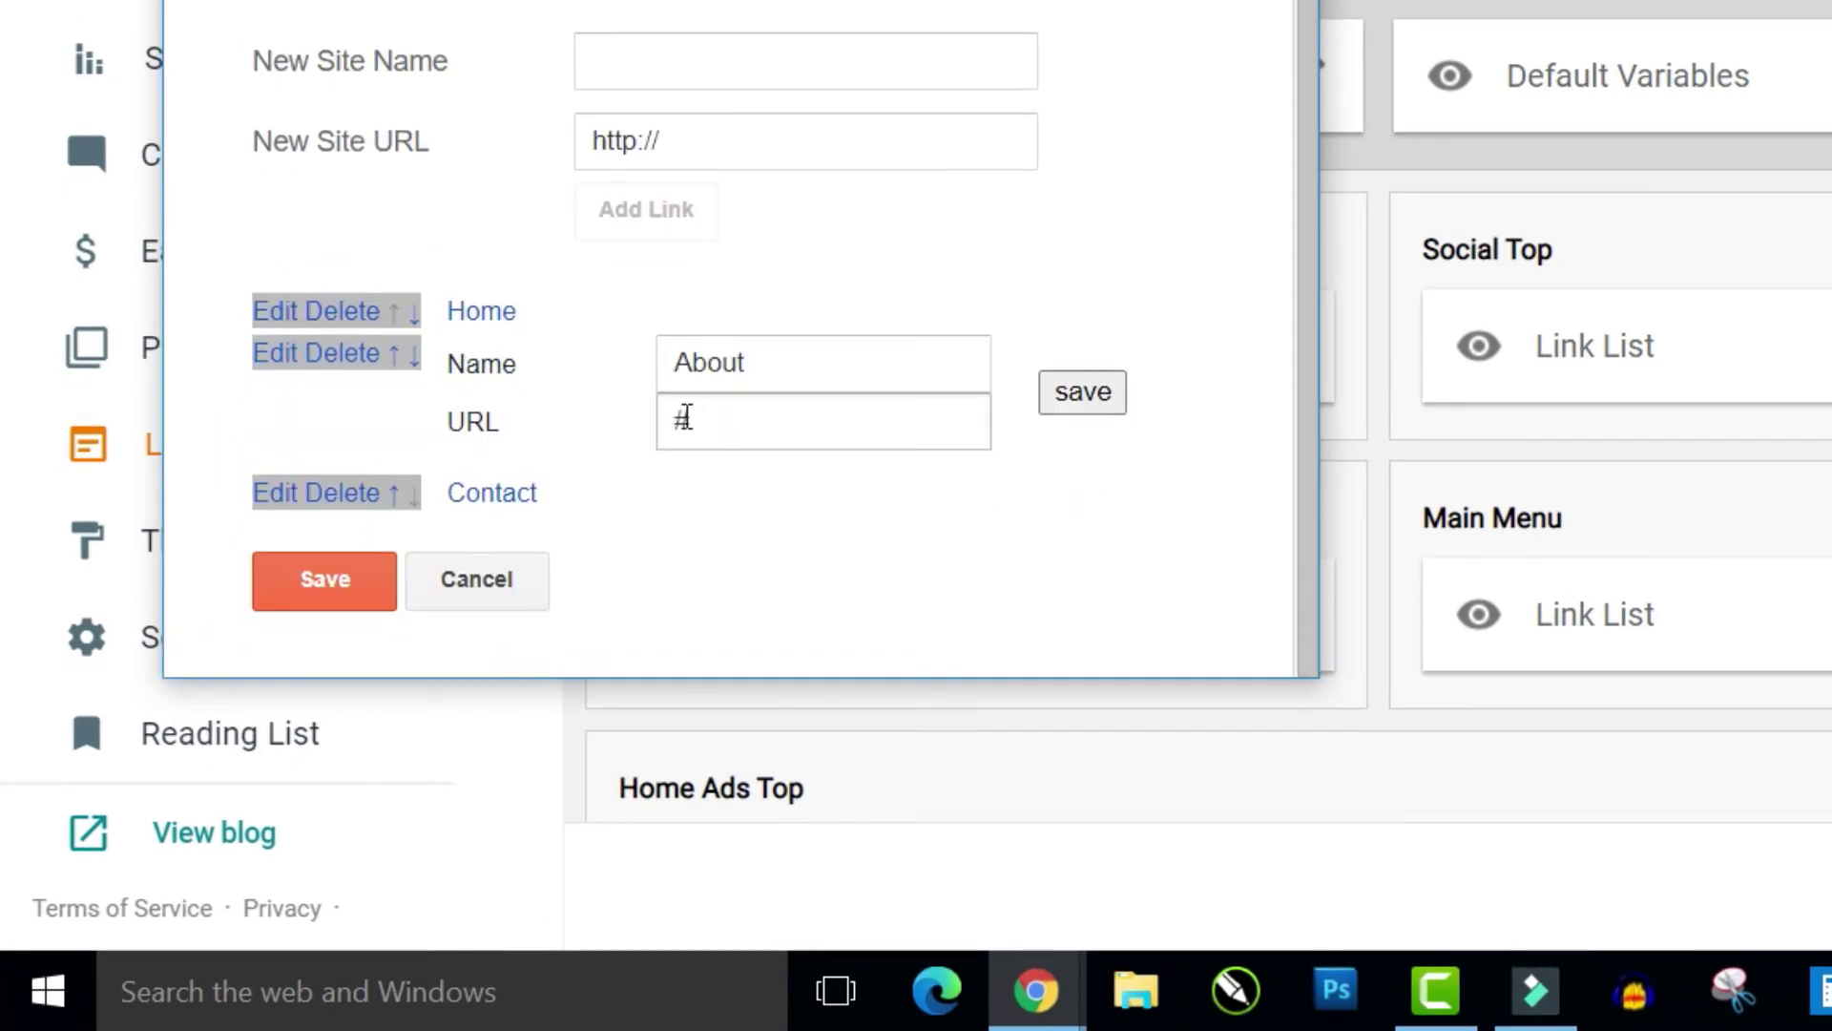
double_click(718, 423)
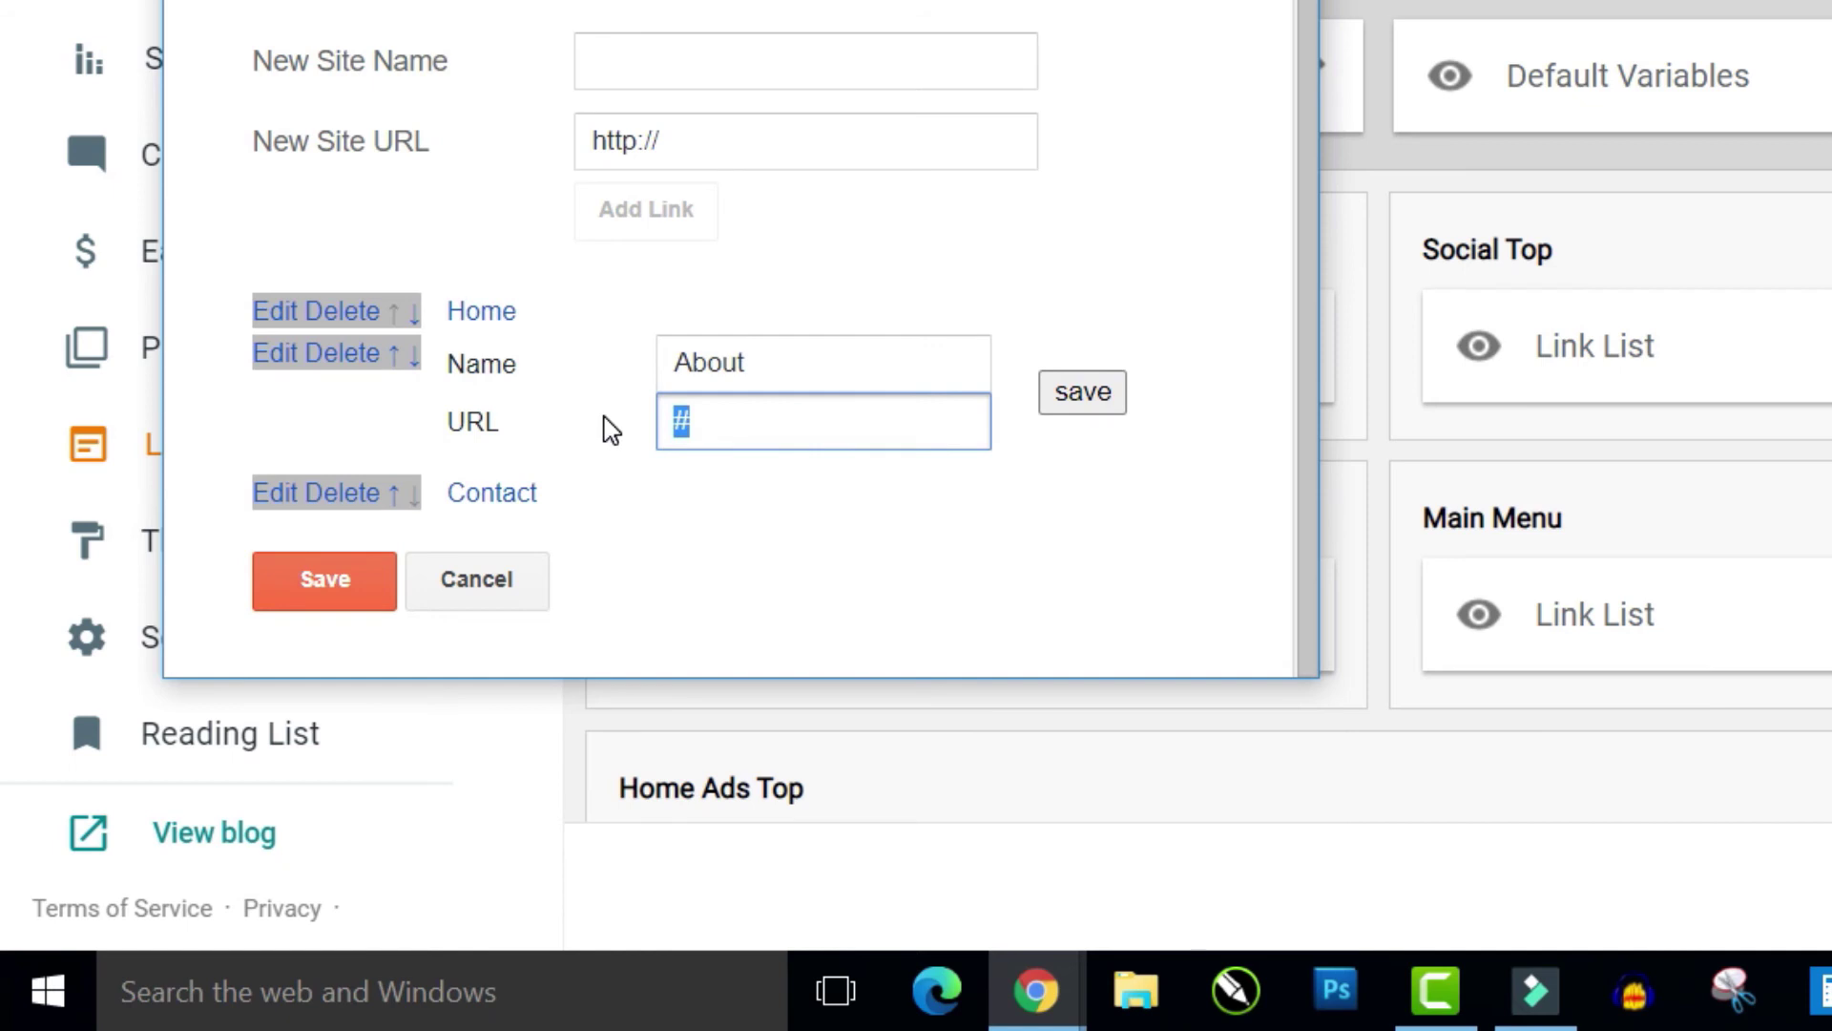
key("ctrl+v")
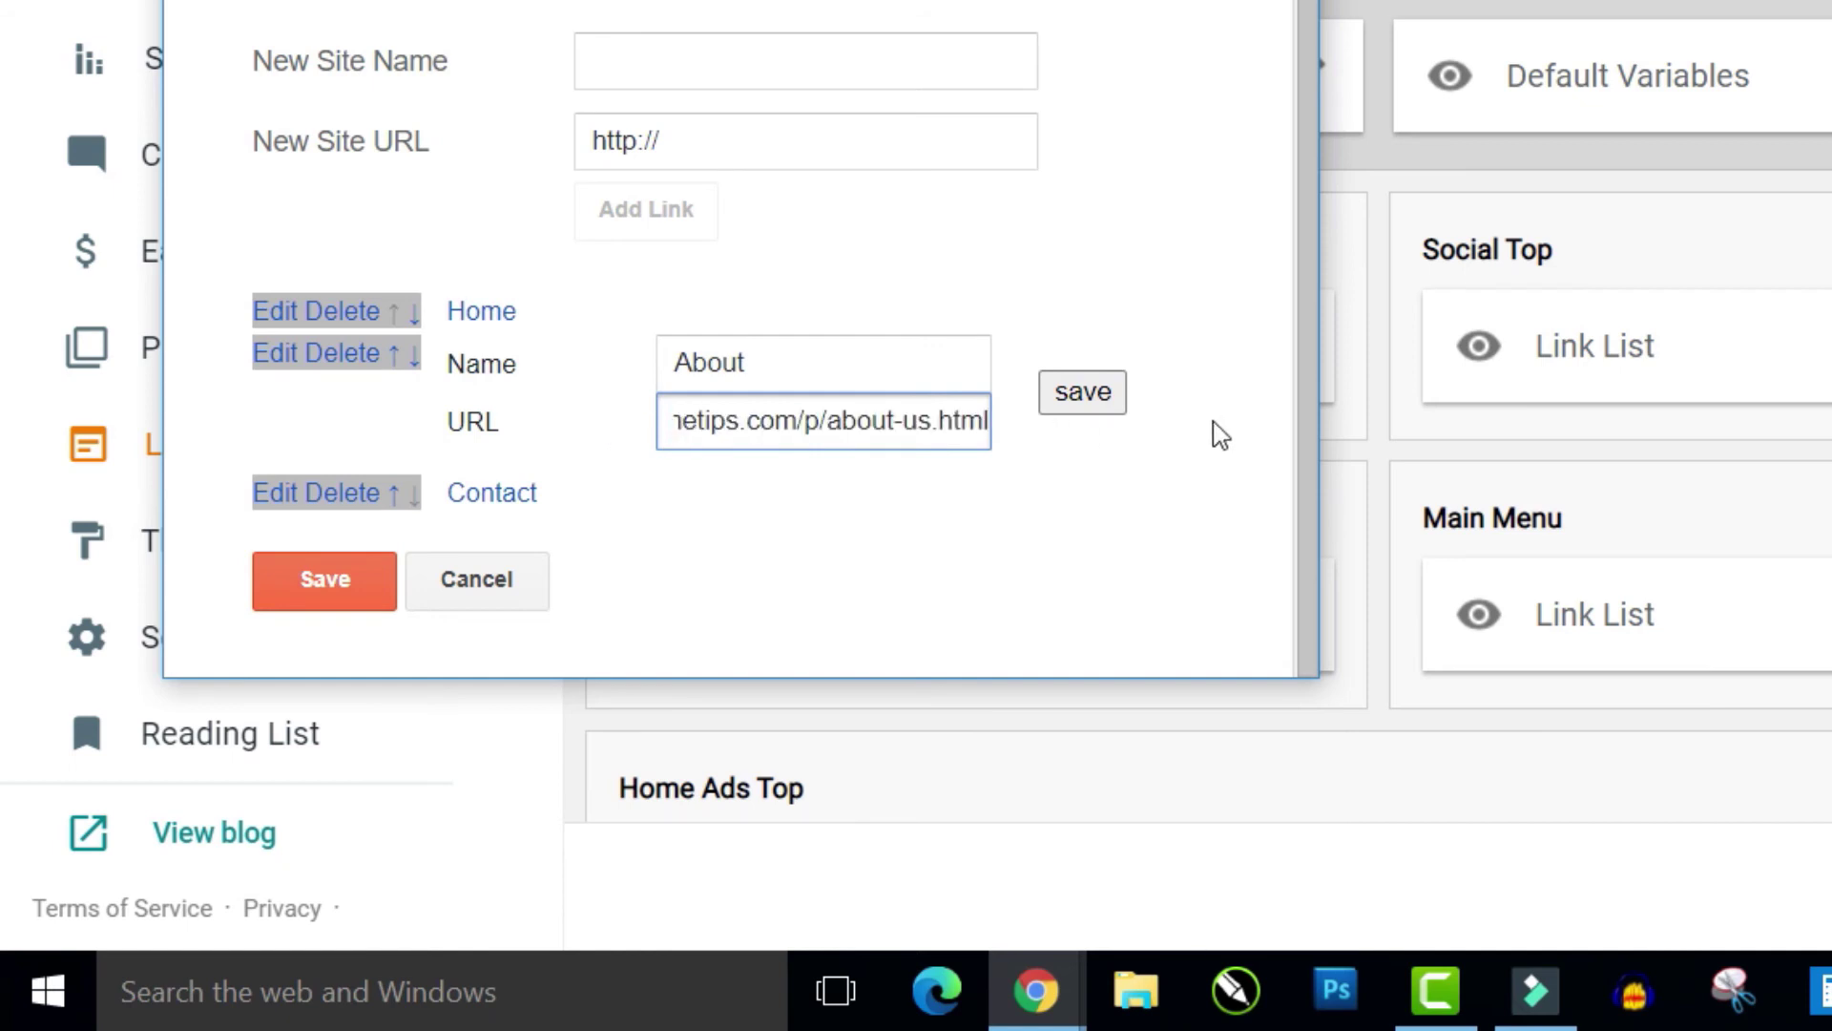
left_click(1095, 406)
left_click(310, 581)
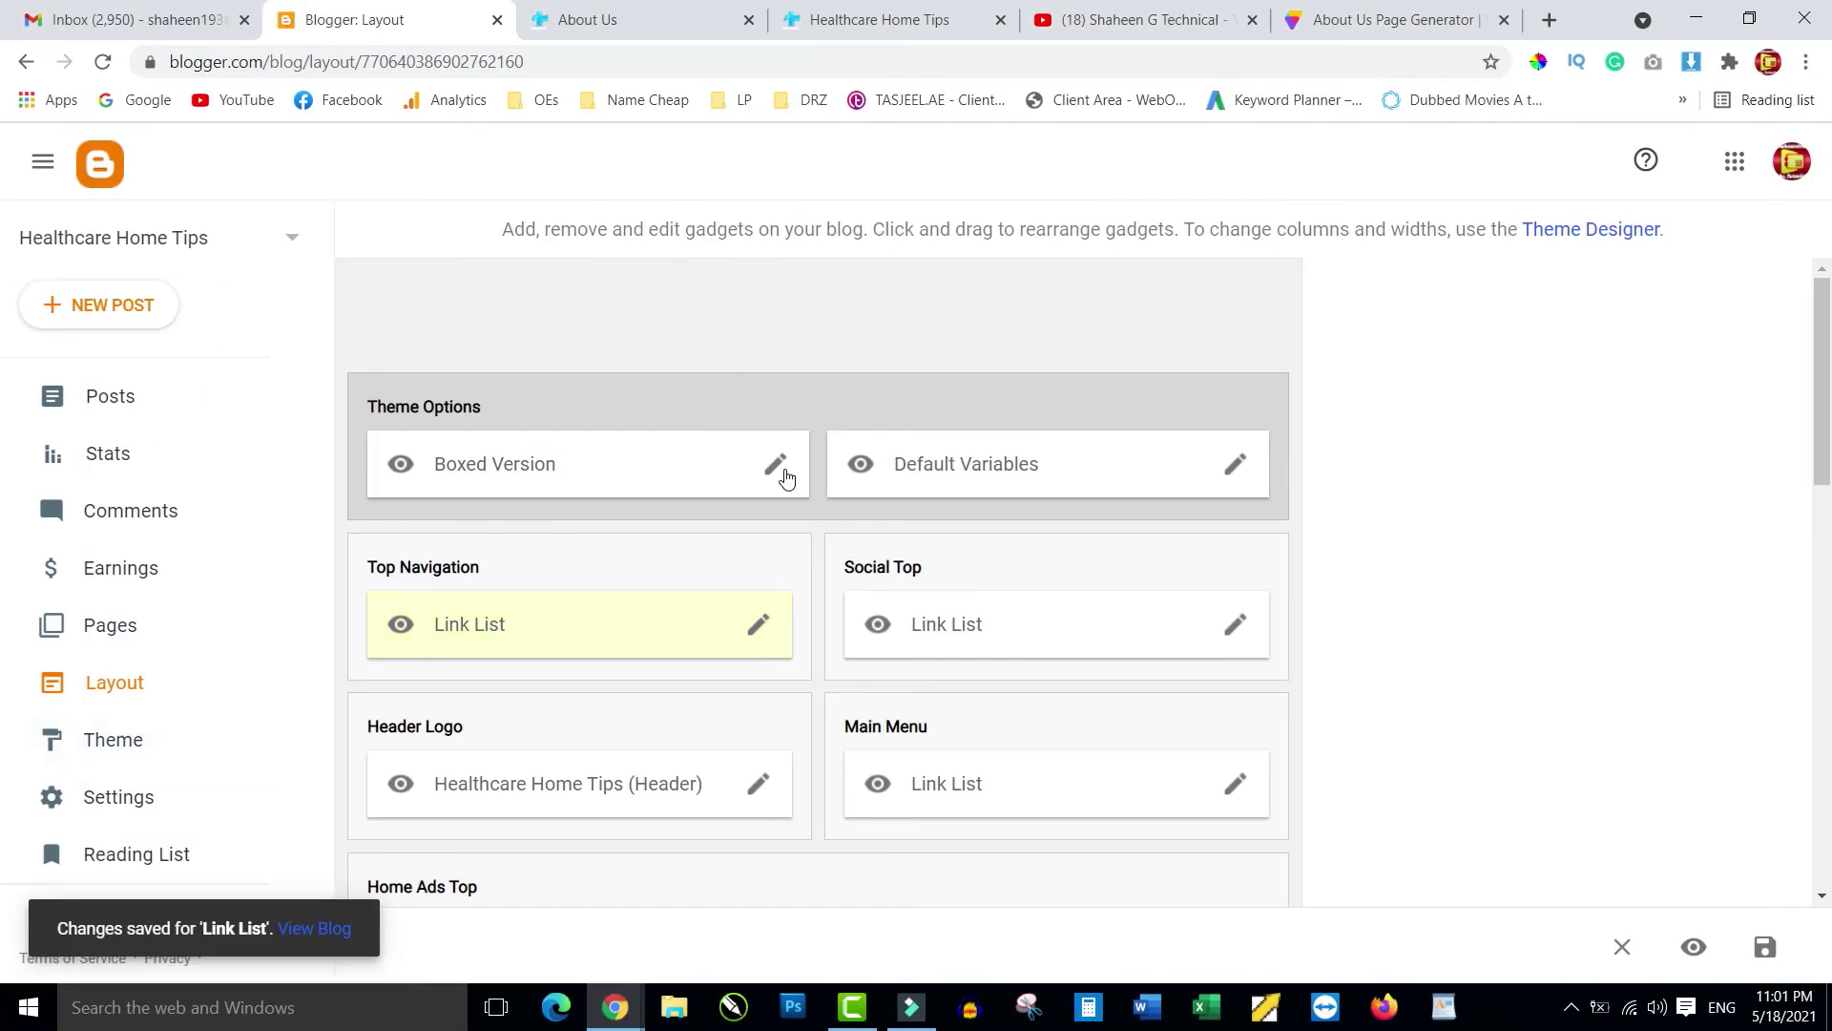
- Reload the live blog and test the header's About link from the home page
left_click(637, 20)
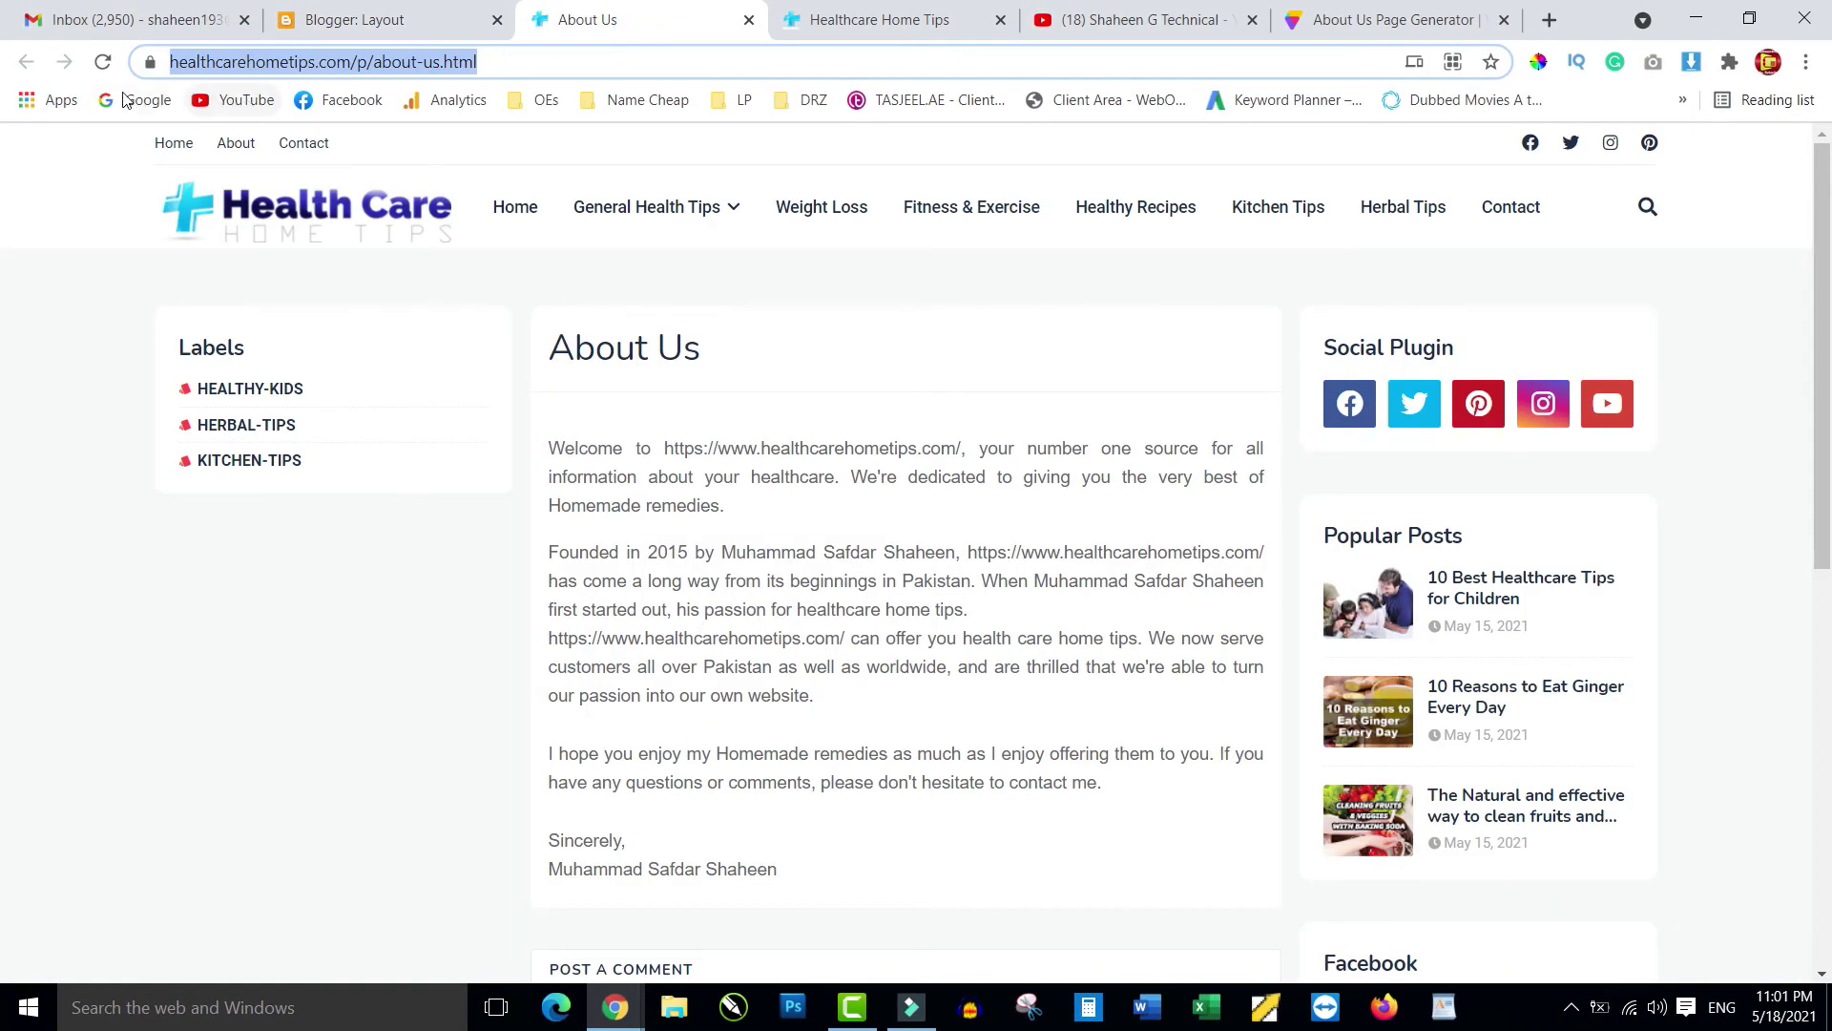
left_click(102, 63)
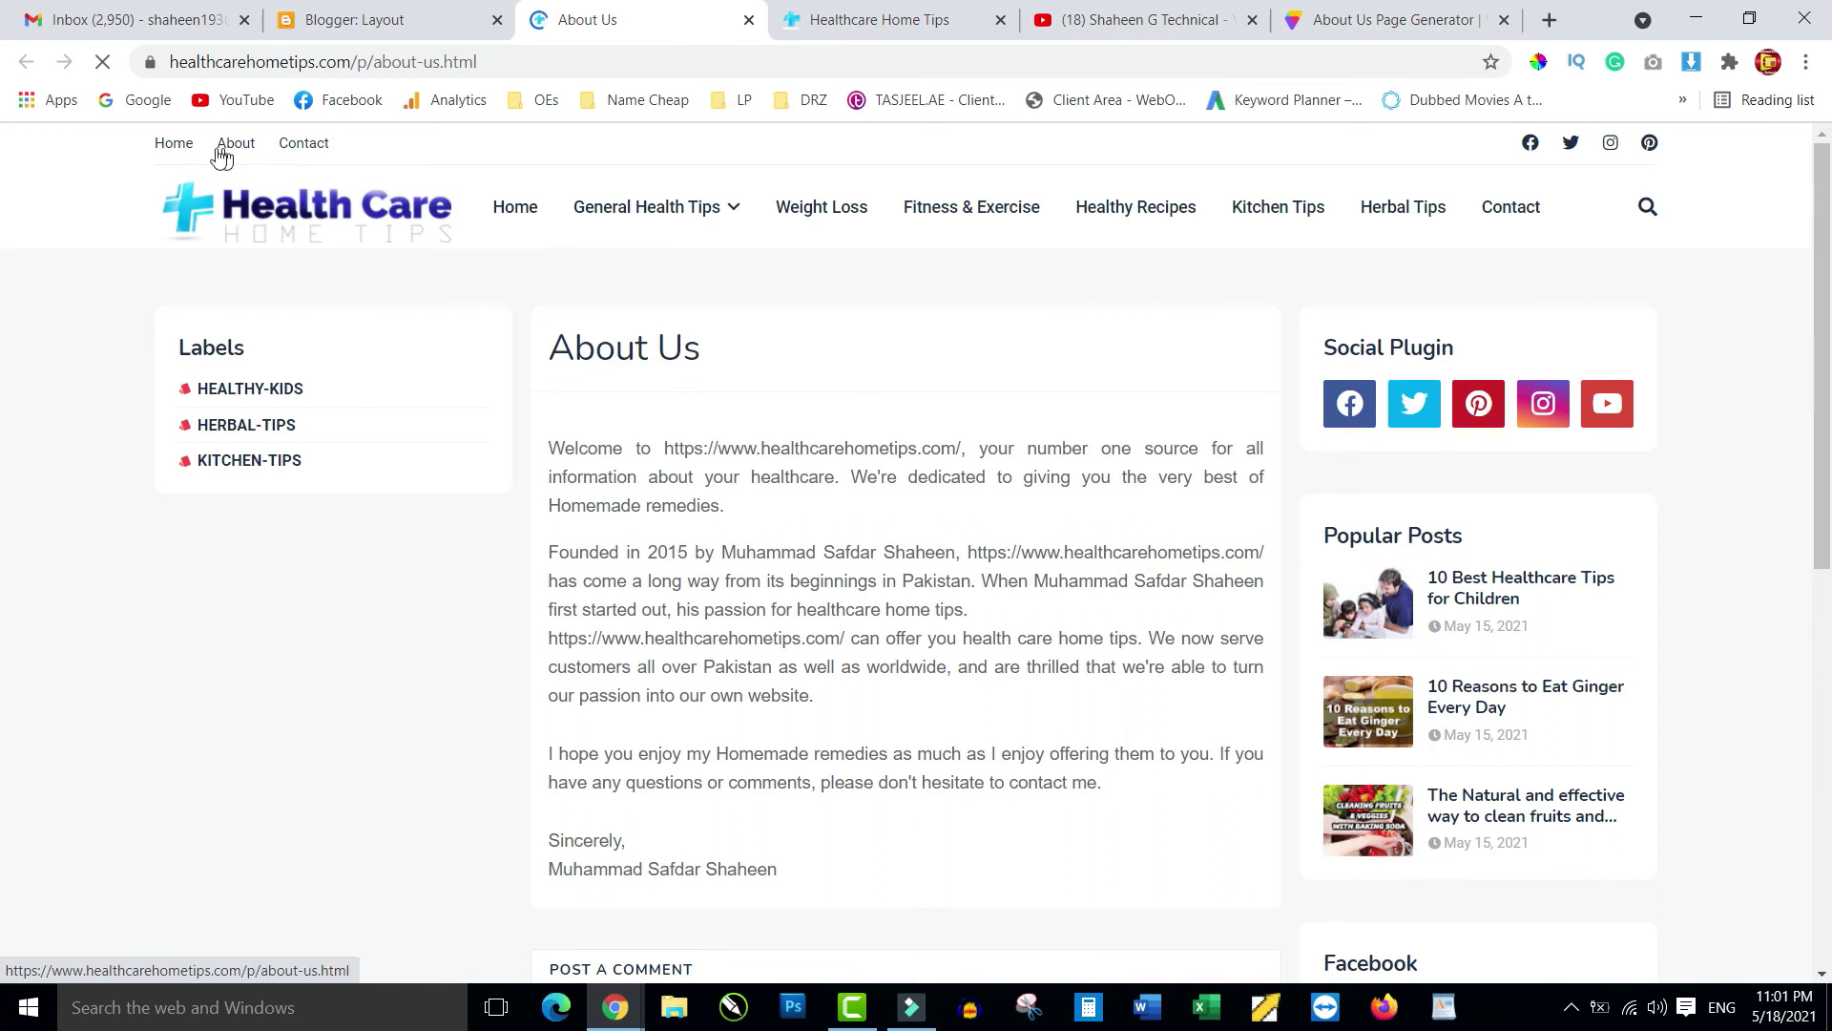
left_click(178, 145)
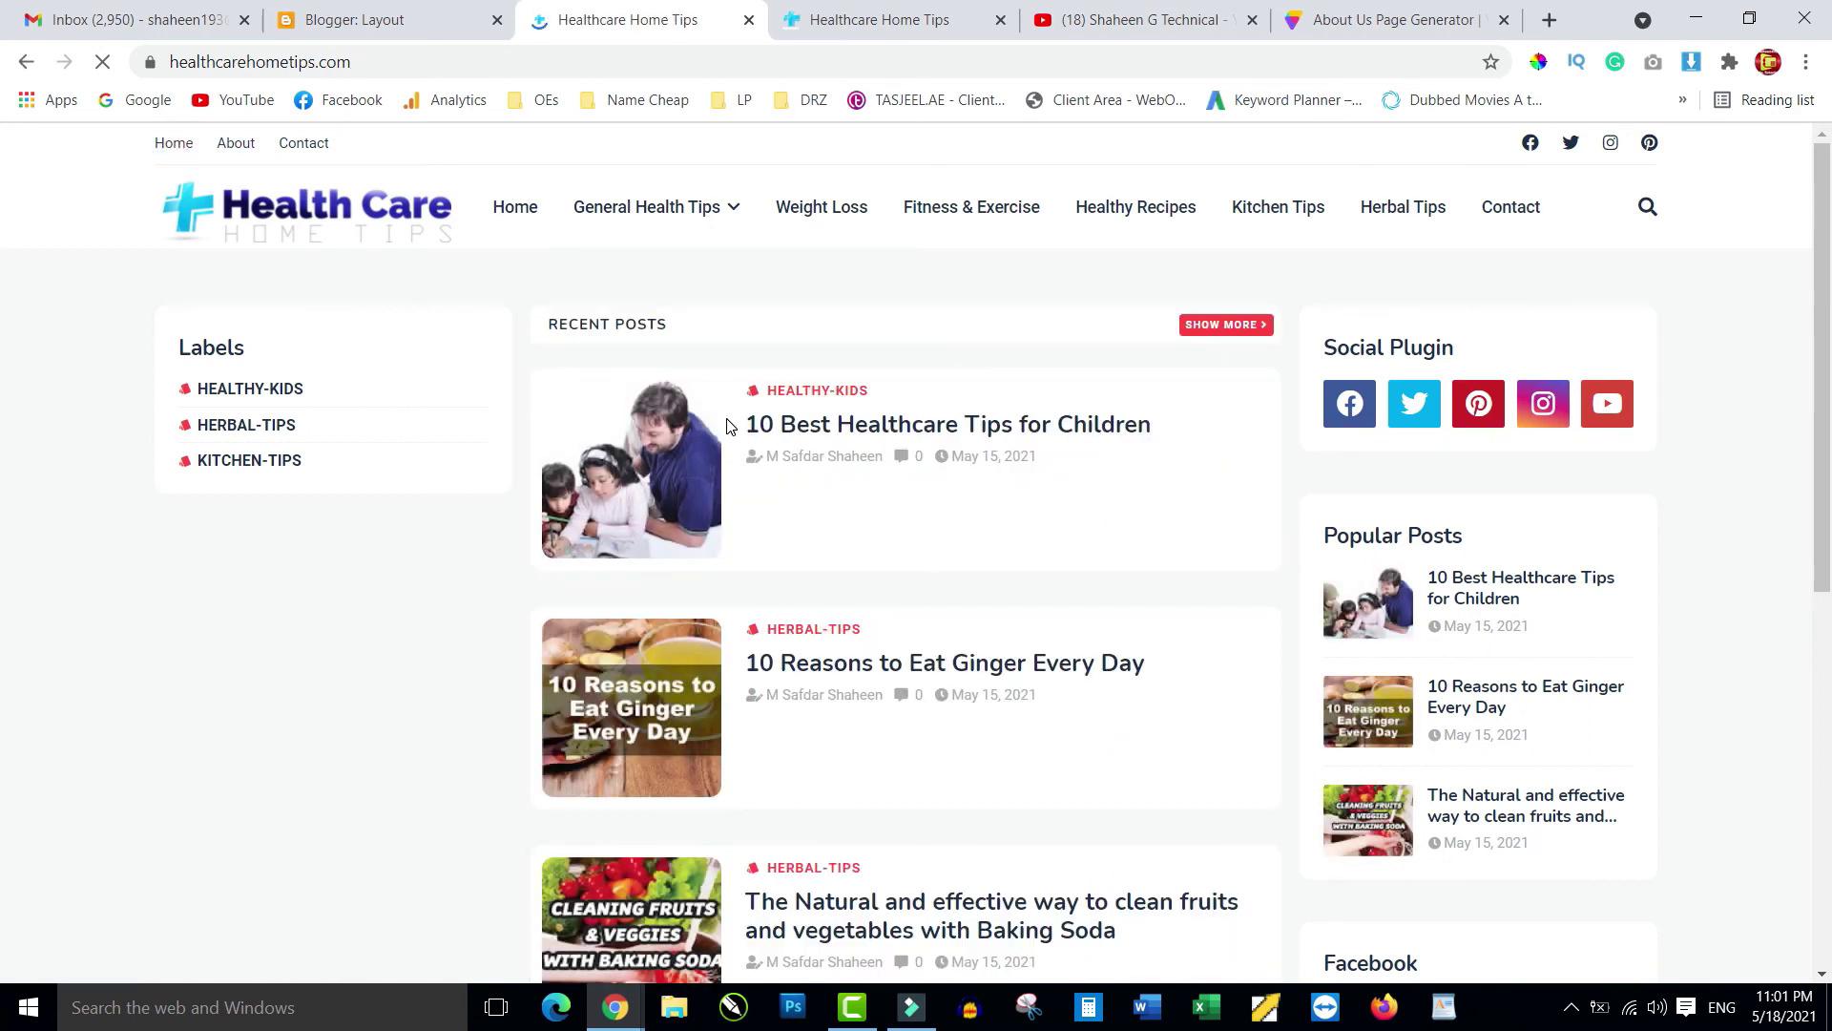
left_click(235, 145)
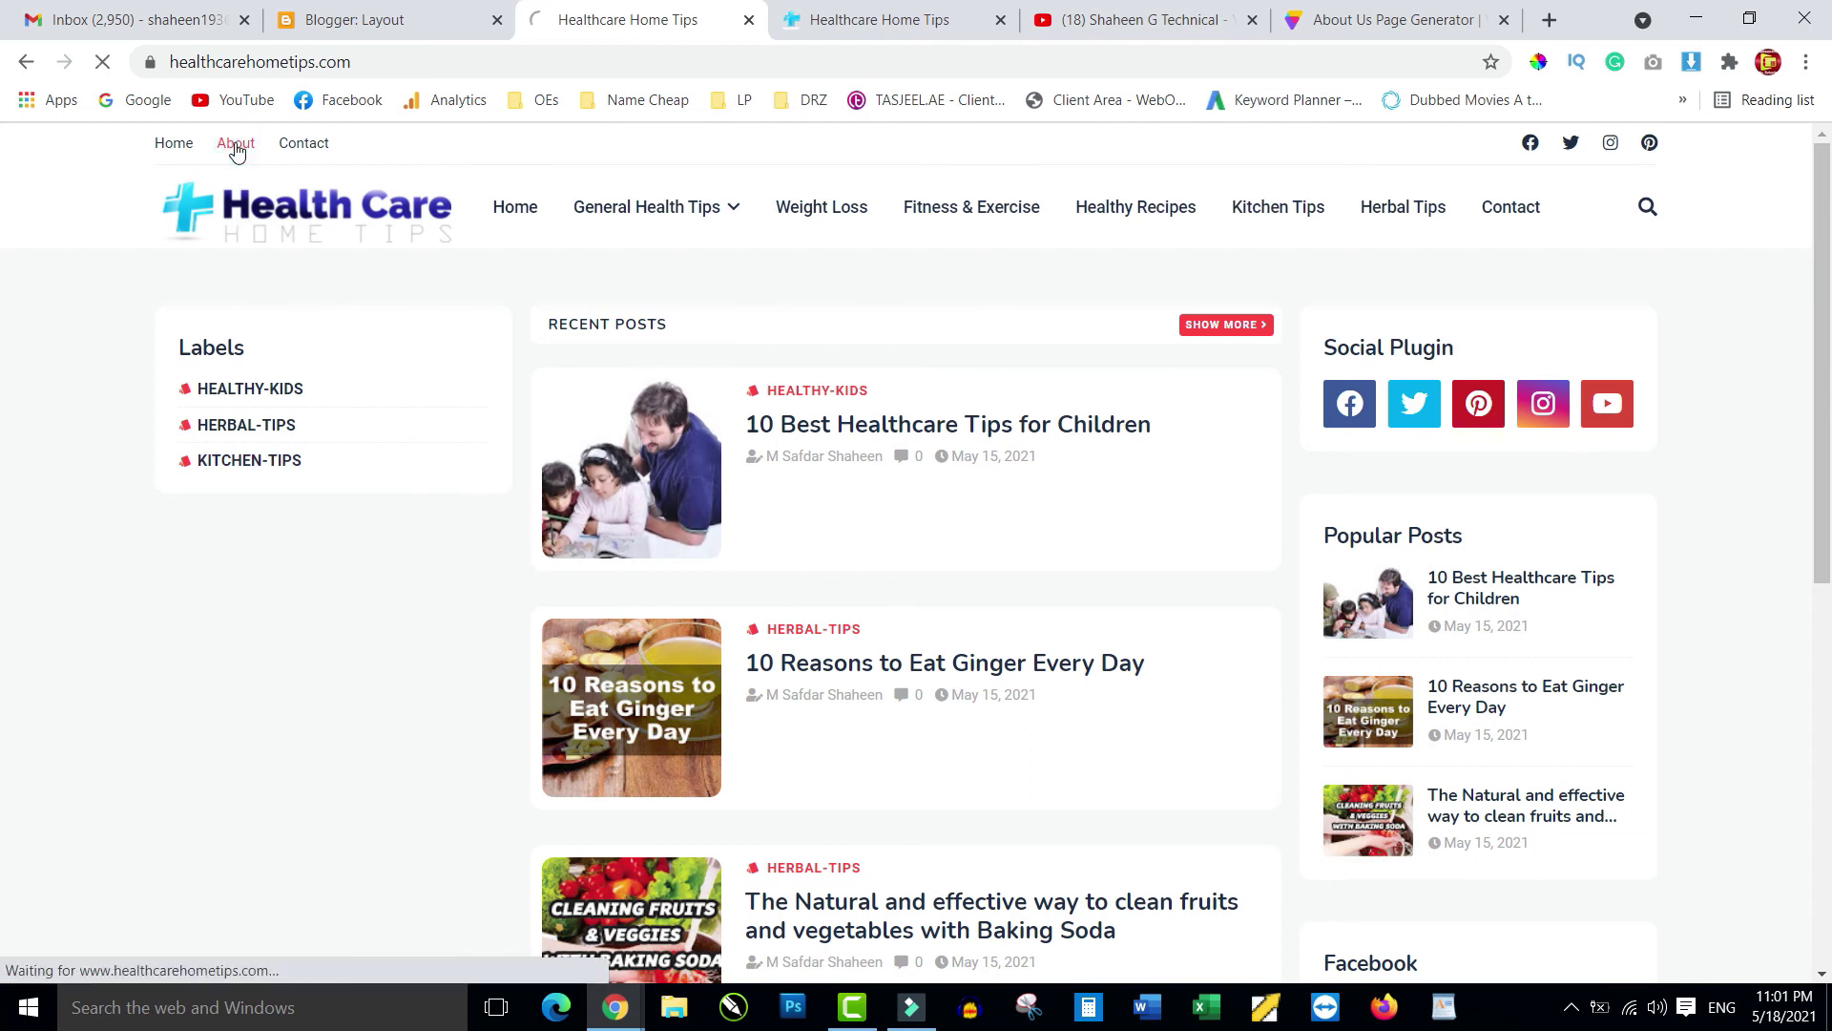